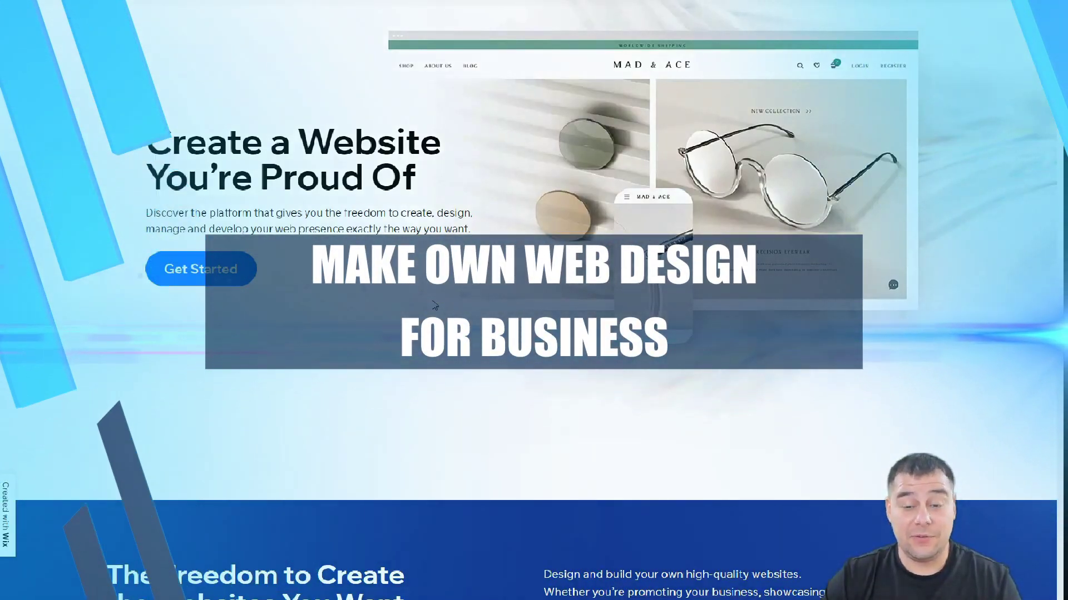
- Examine the Wix homepage from its introduction through the online presence steps and website templates to the Wix Editor section
scroll(434, 305, "down", 2)
scroll(434, 306, "up", 1)
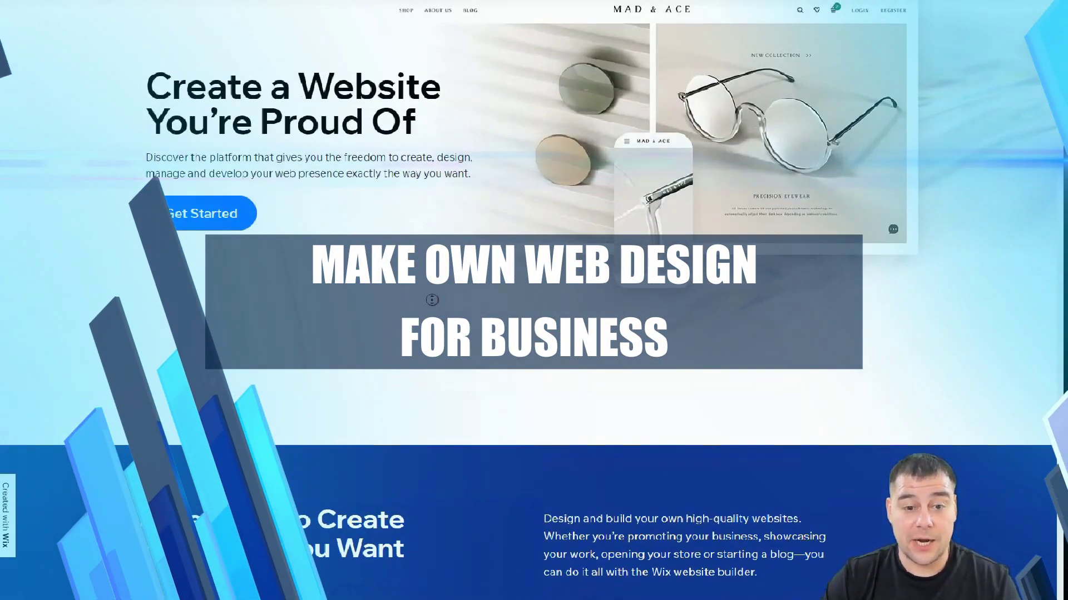
scroll(429, 312, "down", 2)
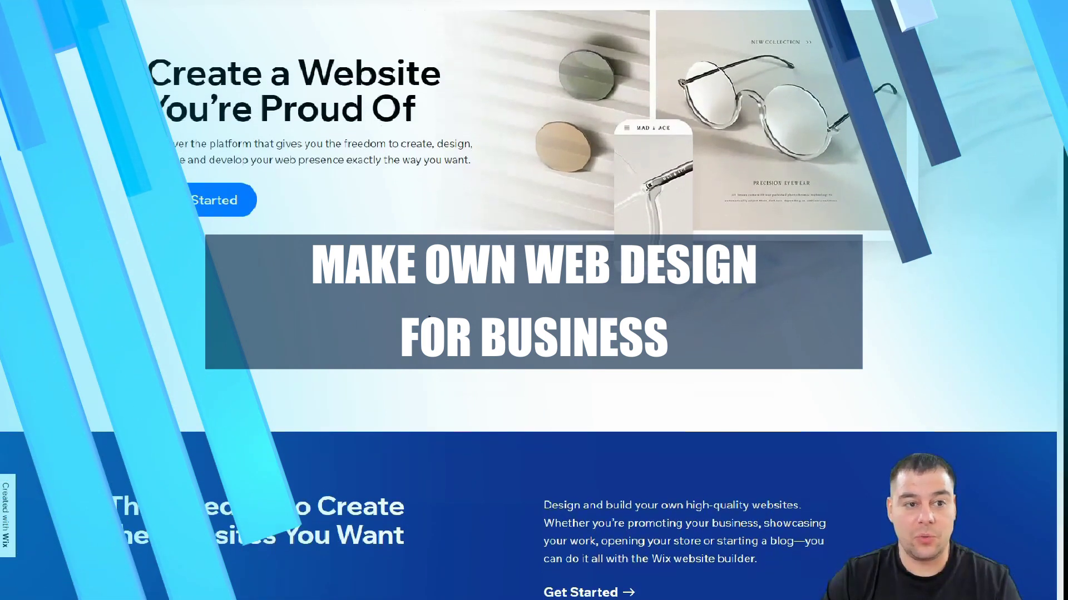
scroll(427, 328, "down", 4)
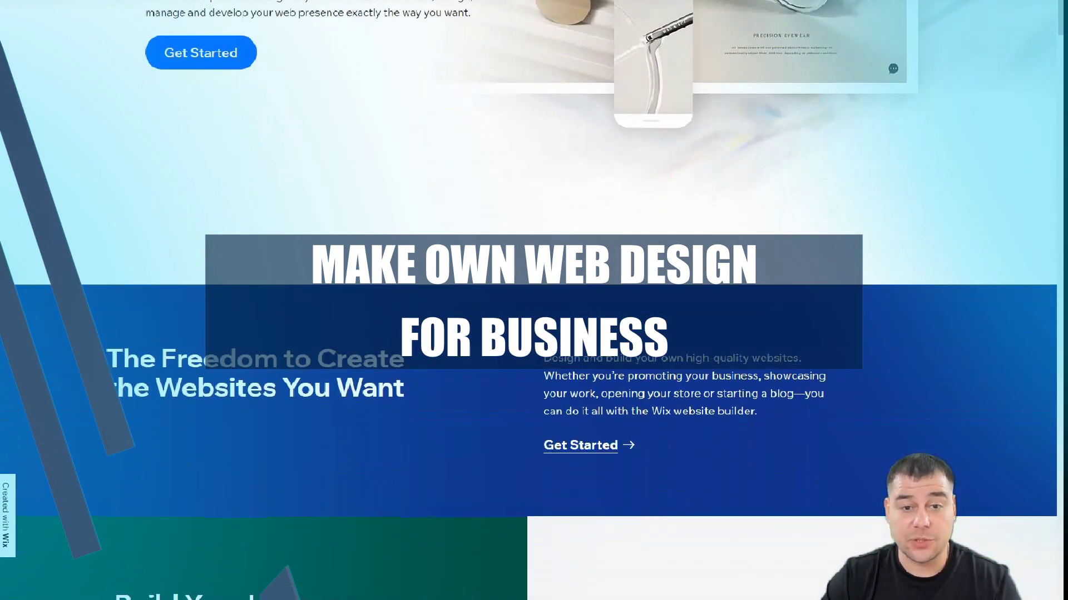
scroll(426, 327, "down", 4)
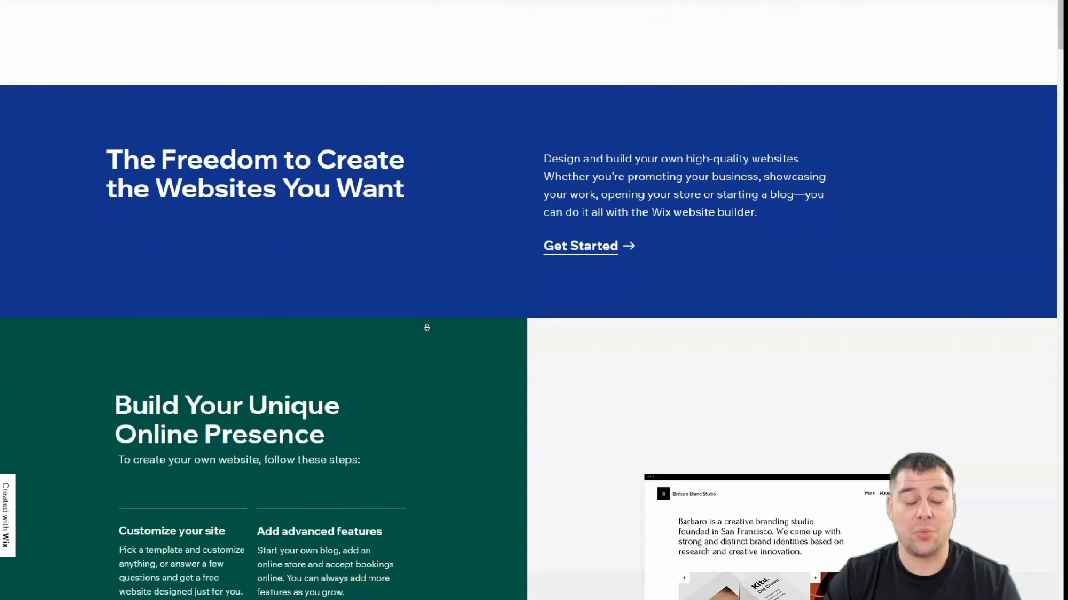
scroll(426, 327, "down", 4)
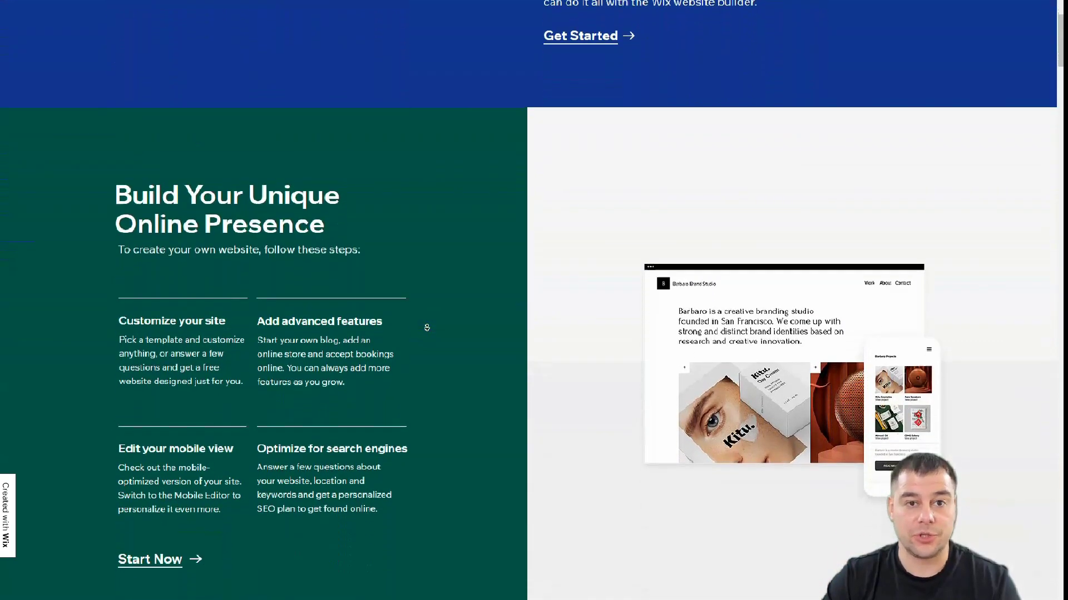
scroll(426, 328, "down", 4)
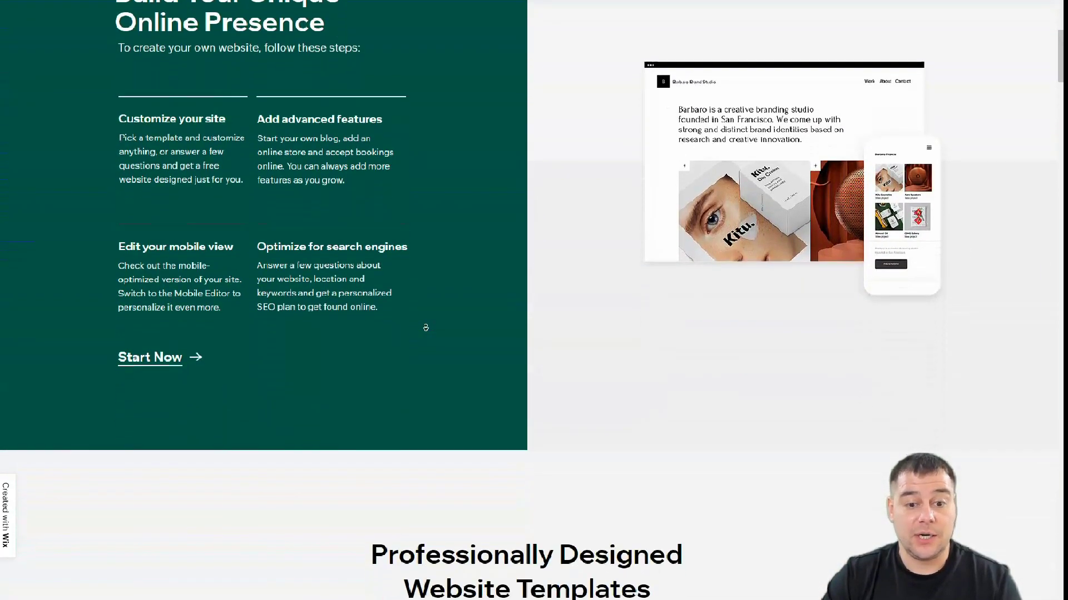
scroll(425, 327, "down", 3)
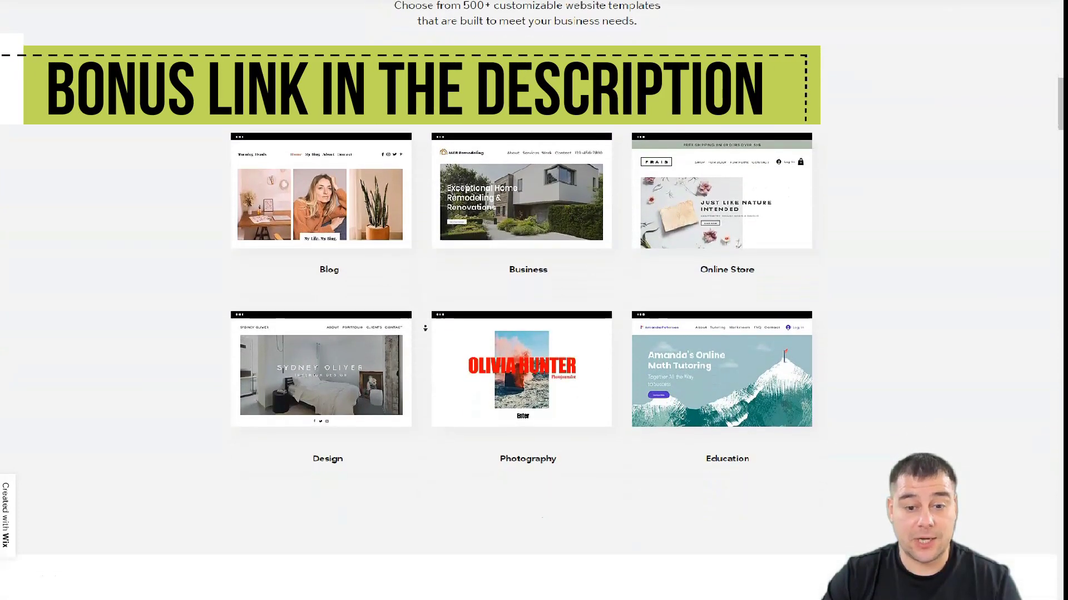
scroll(425, 328, "down", 4)
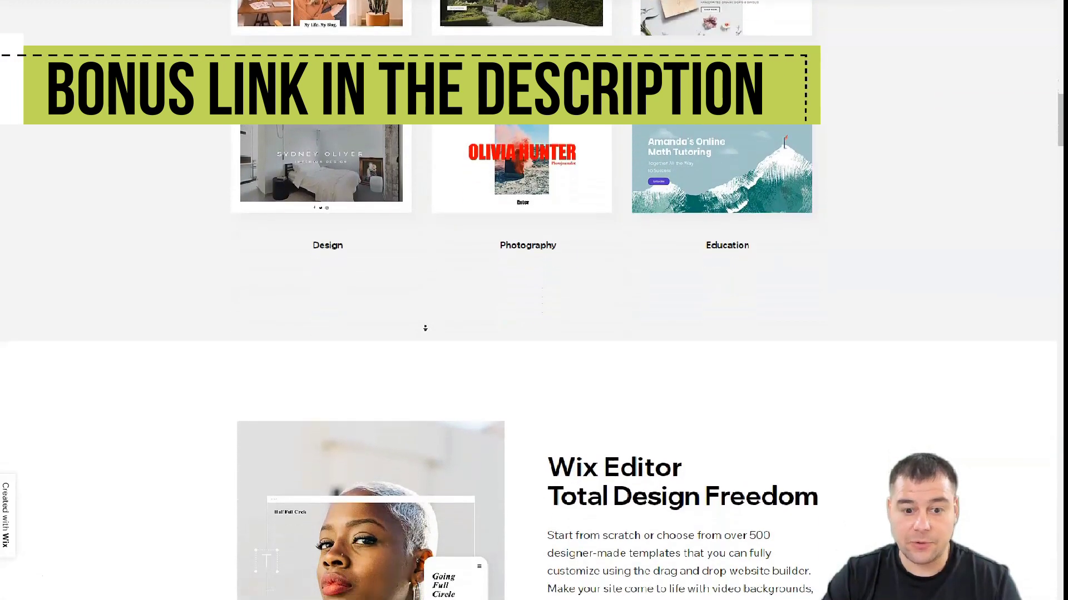
scroll(425, 328, "down", 4)
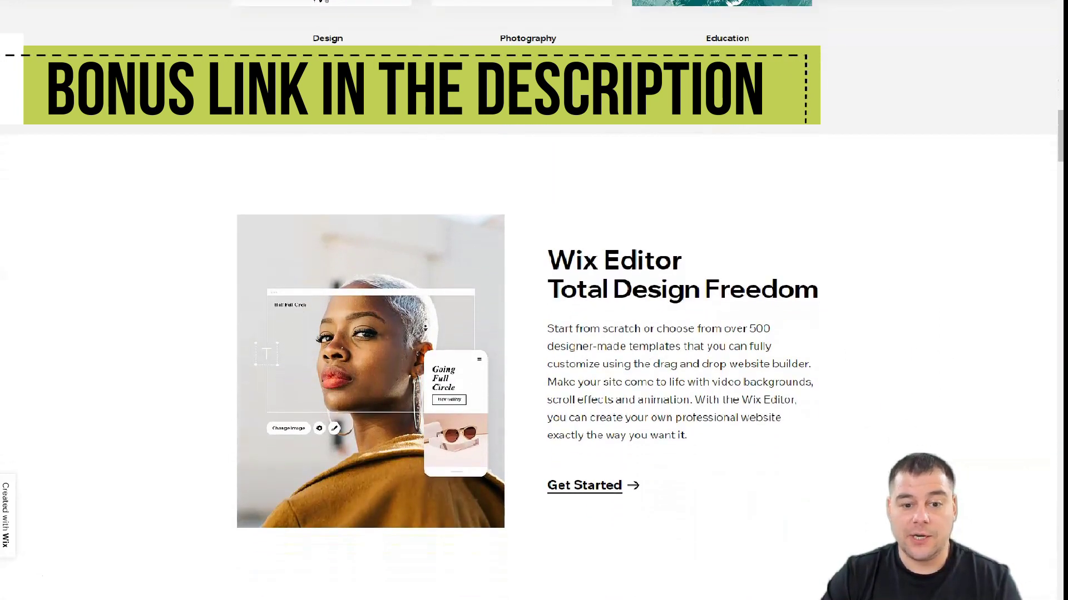
- Read the rest of the Wix homepage, covering the business tools, free website steps, reasons to choose Wix, blog articles and FAQ
scroll(425, 328, "down", 3)
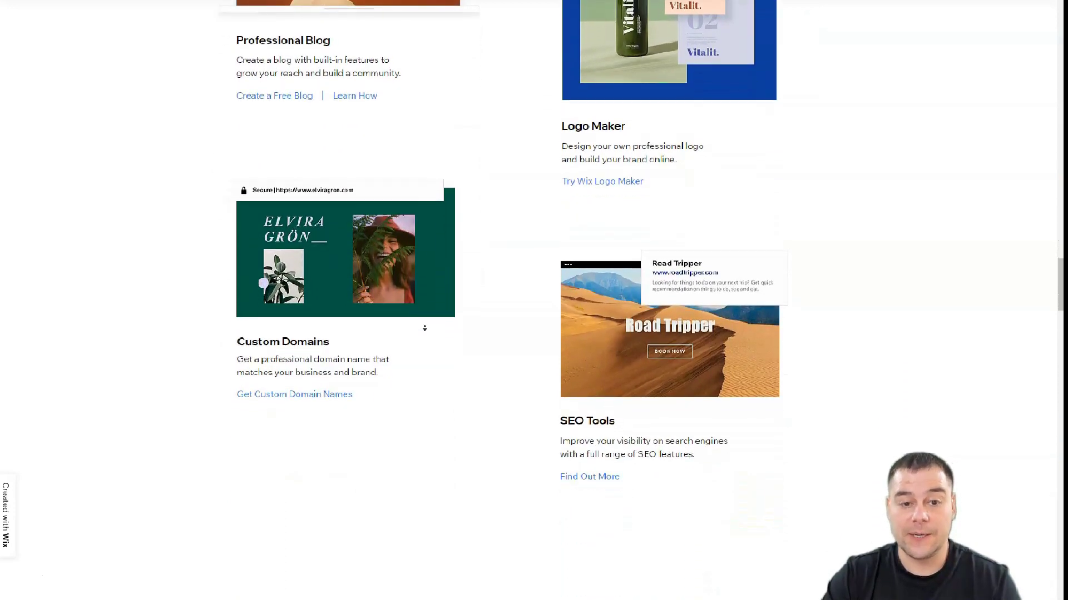
scroll(424, 328, "down", 4)
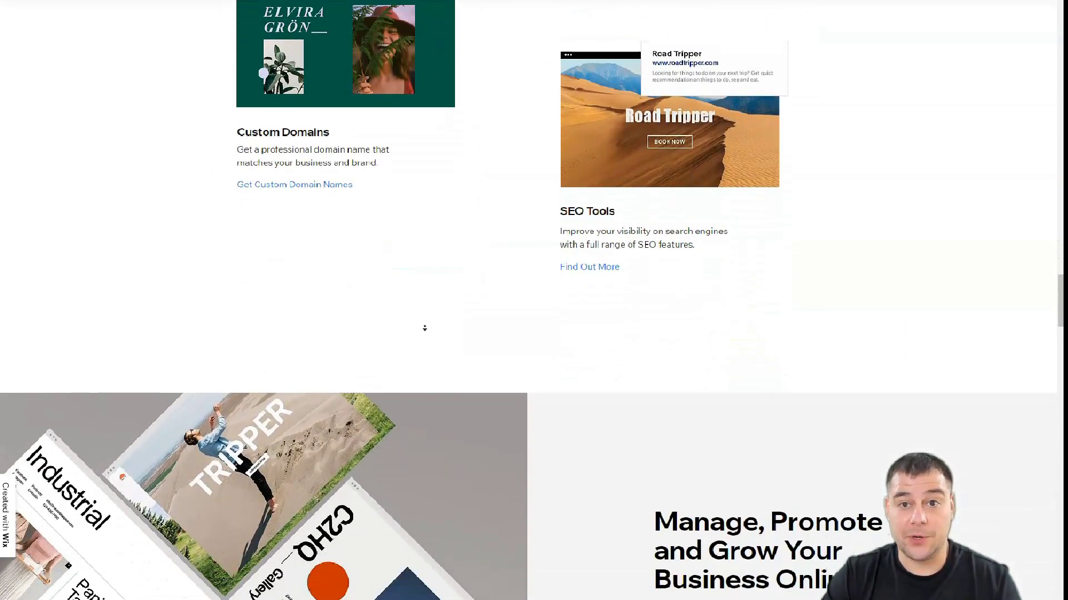
scroll(425, 328, "down", 4)
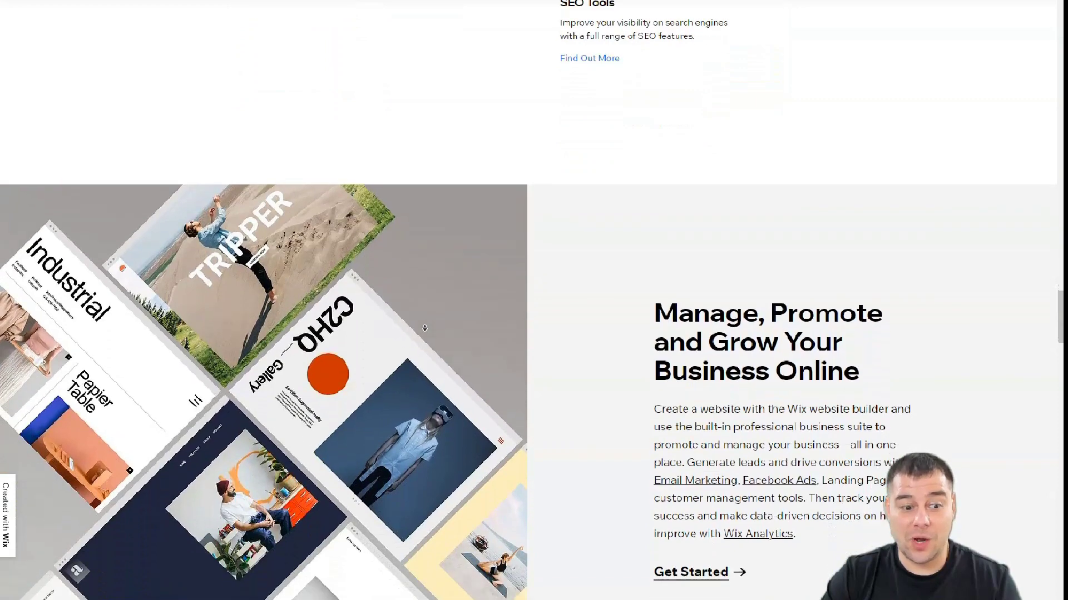
scroll(424, 328, "down", 4)
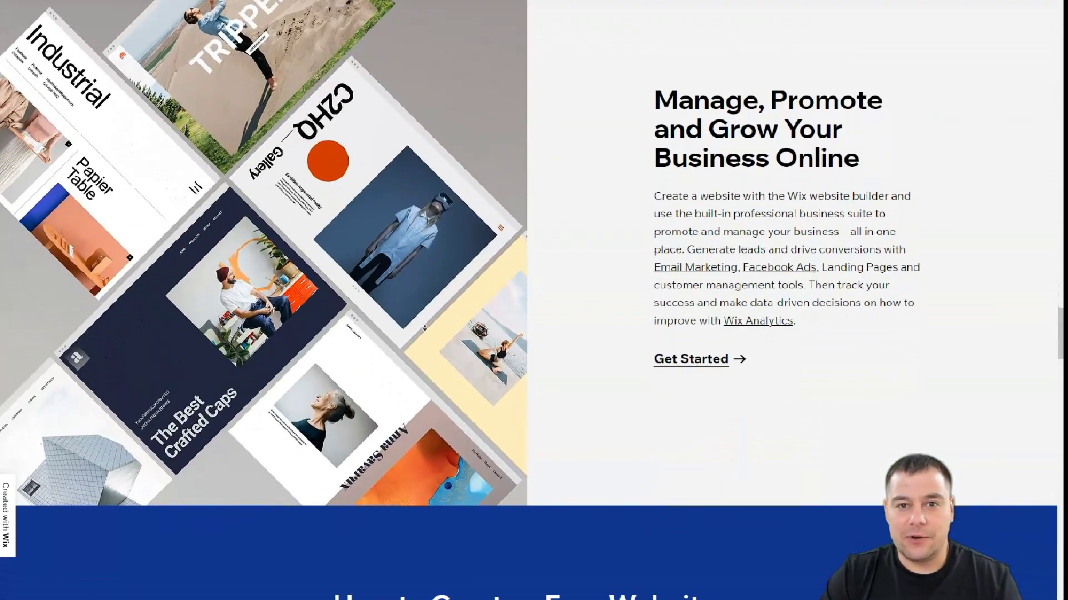
scroll(425, 328, "down", 4)
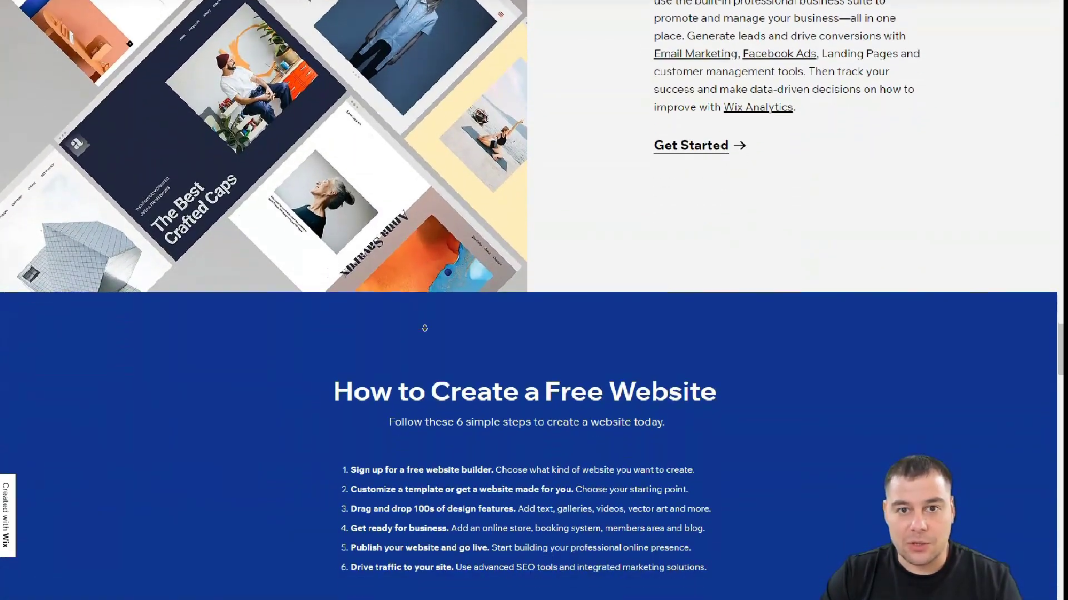
scroll(425, 328, "down", 4)
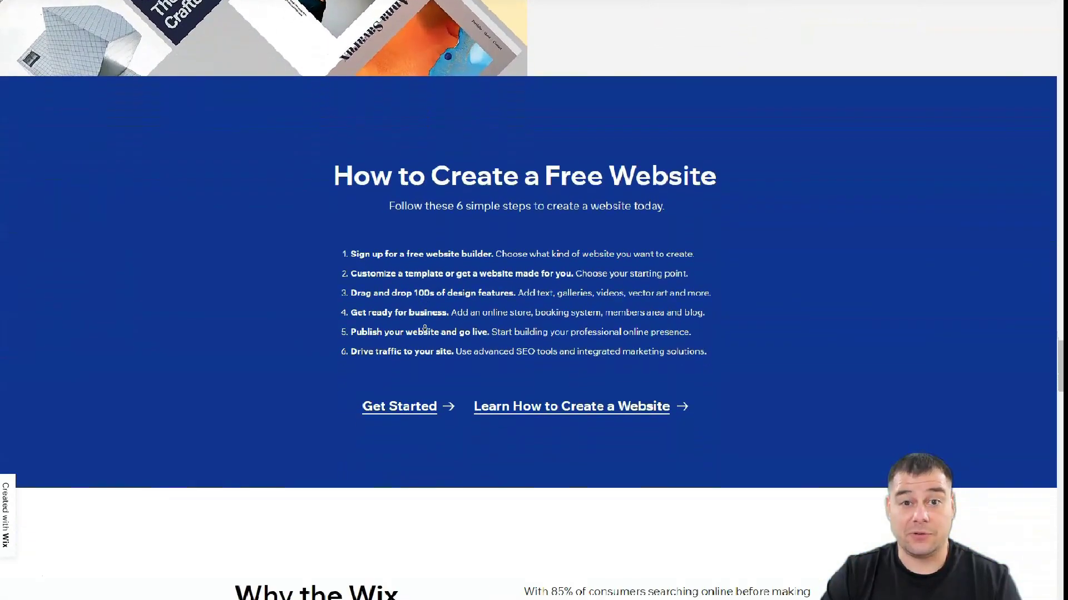
scroll(425, 328, "down", 4)
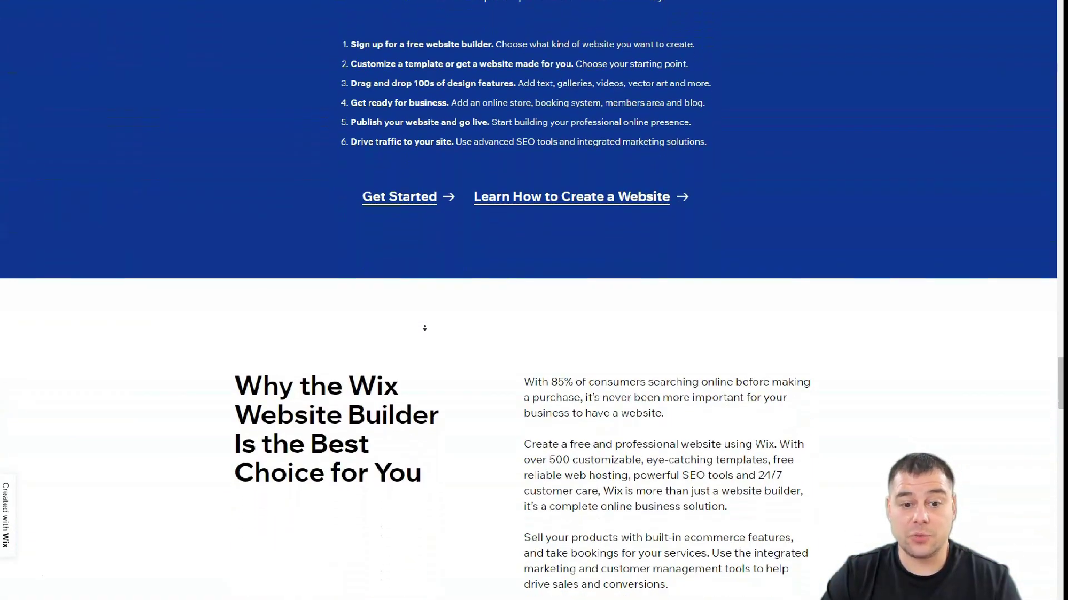
scroll(425, 328, "down", 4)
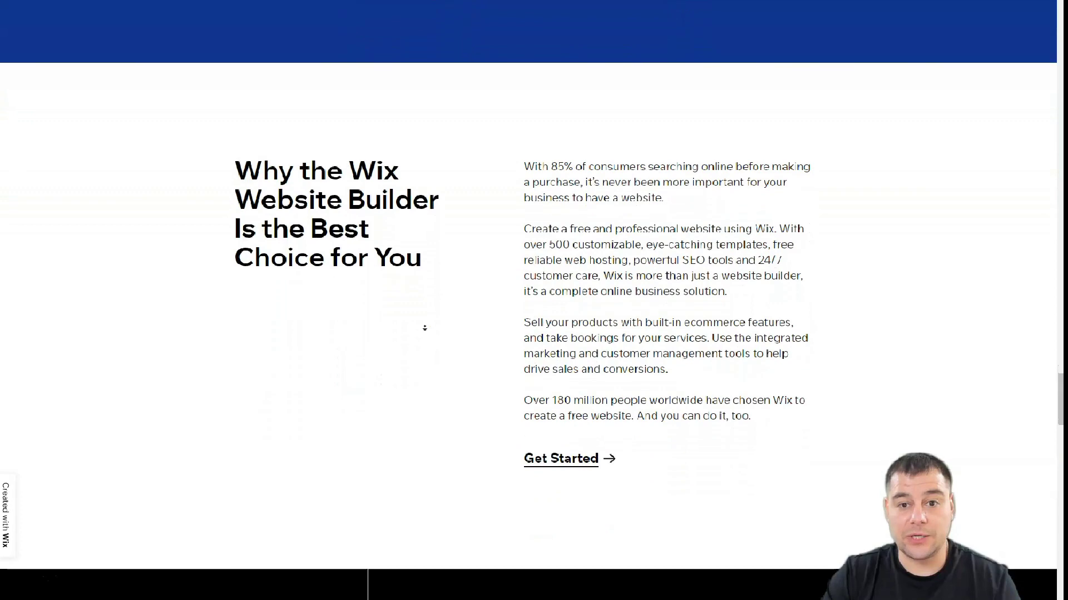
scroll(424, 327, "down", 3)
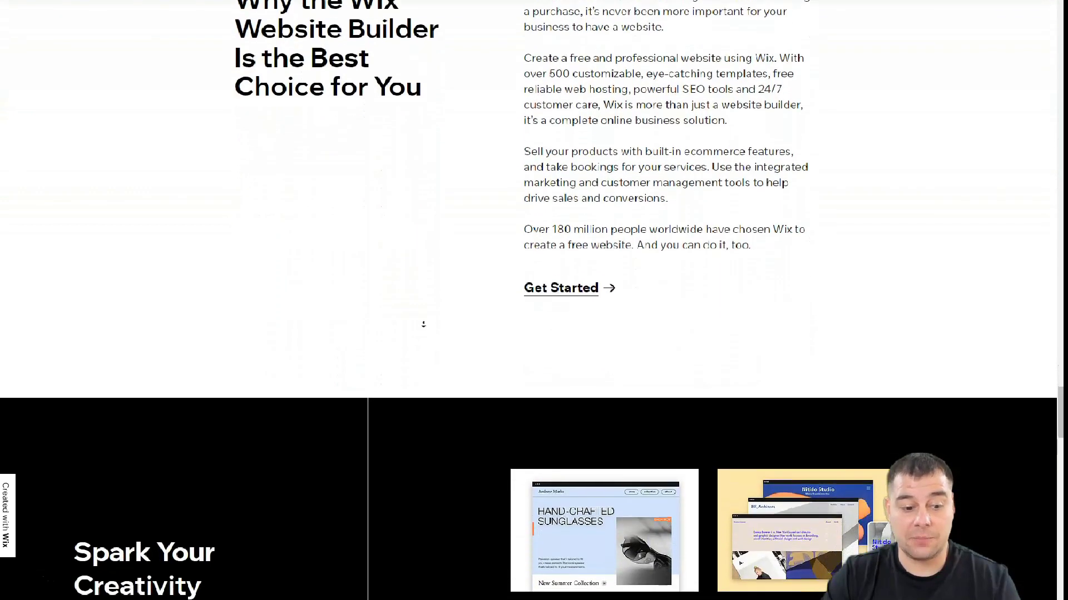
scroll(423, 325, "down", 3)
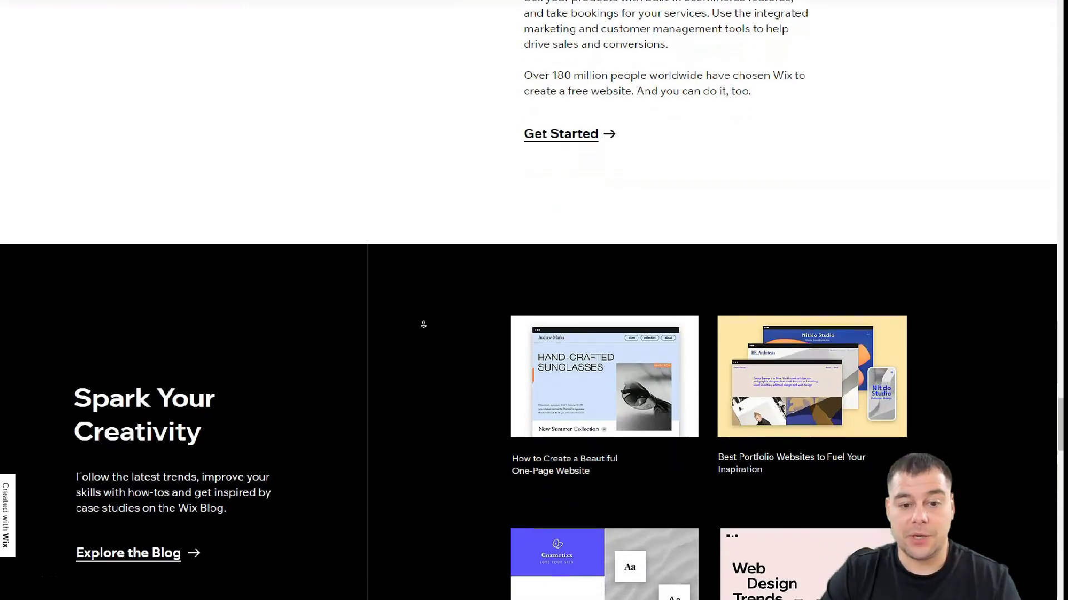
scroll(424, 324, "down", 3)
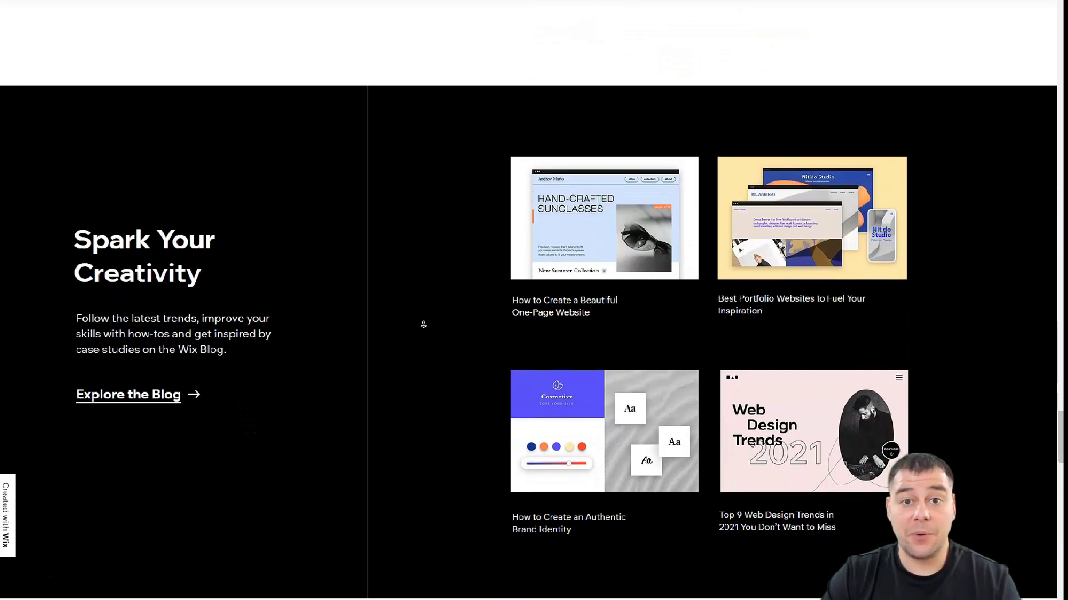
scroll(424, 324, "down", 3)
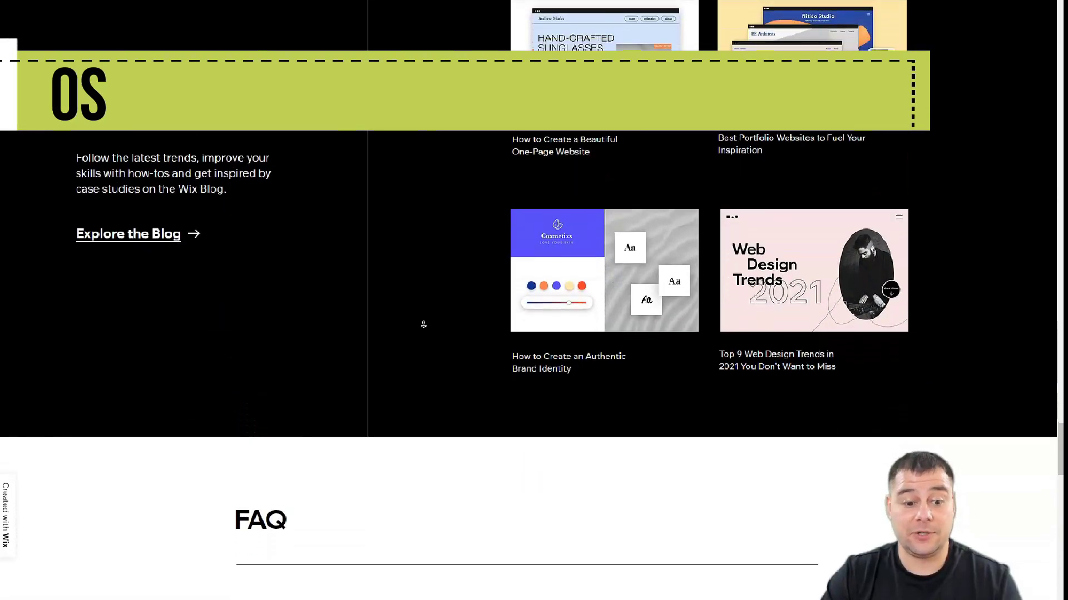
scroll(424, 324, "down", 3)
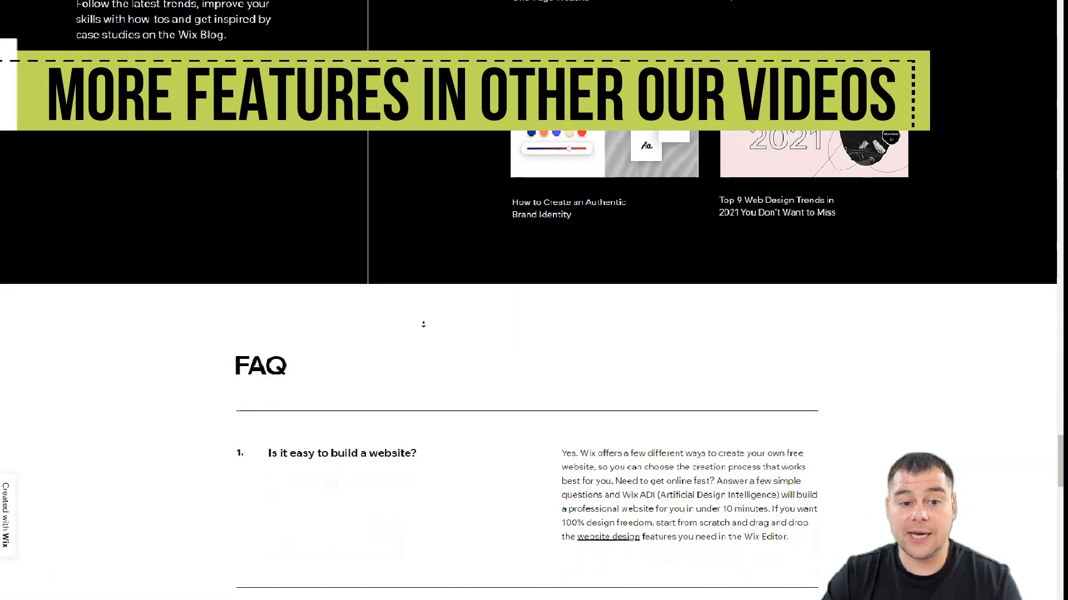
scroll(424, 324, "down", 3)
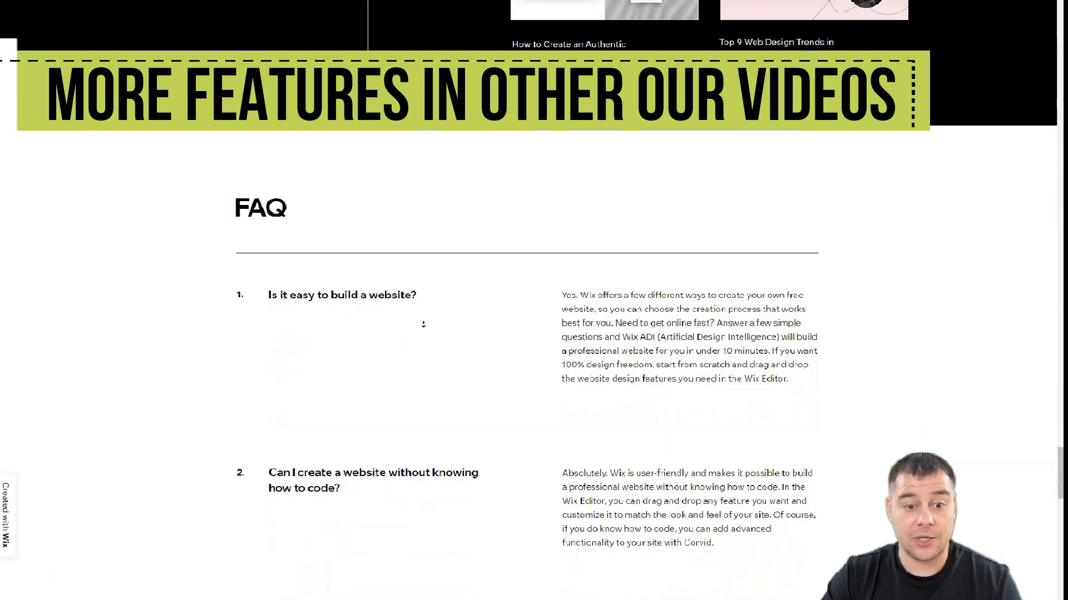
scroll(424, 325, "down", 1)
left_click(424, 324)
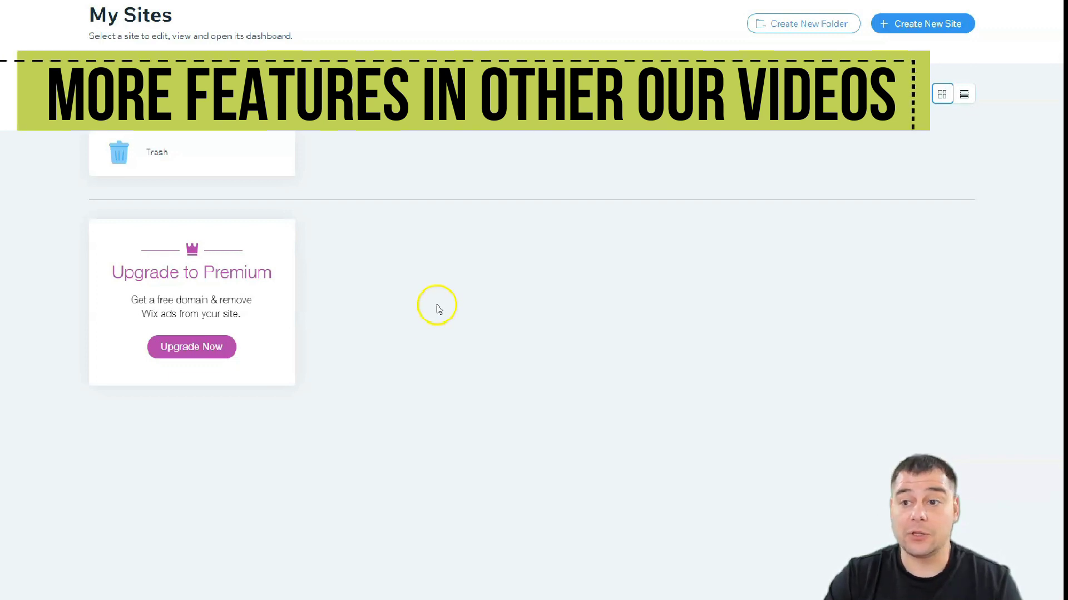
- Create a new site from My Sites with the website kind Other, choosing to edit a template in the Editor
left_click(905, 24)
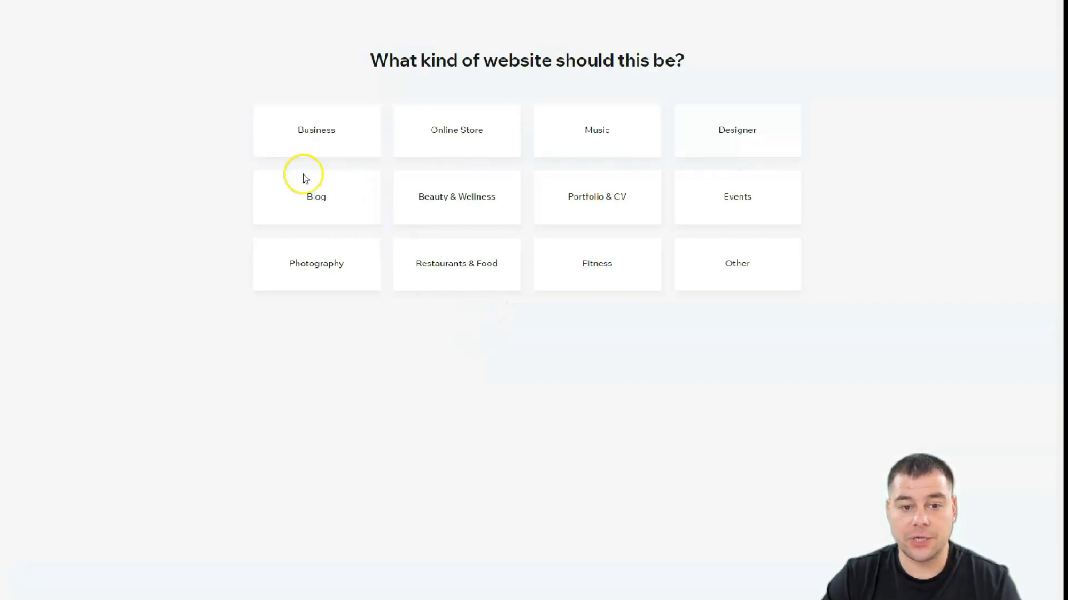
left_click(738, 268)
left_click(703, 261)
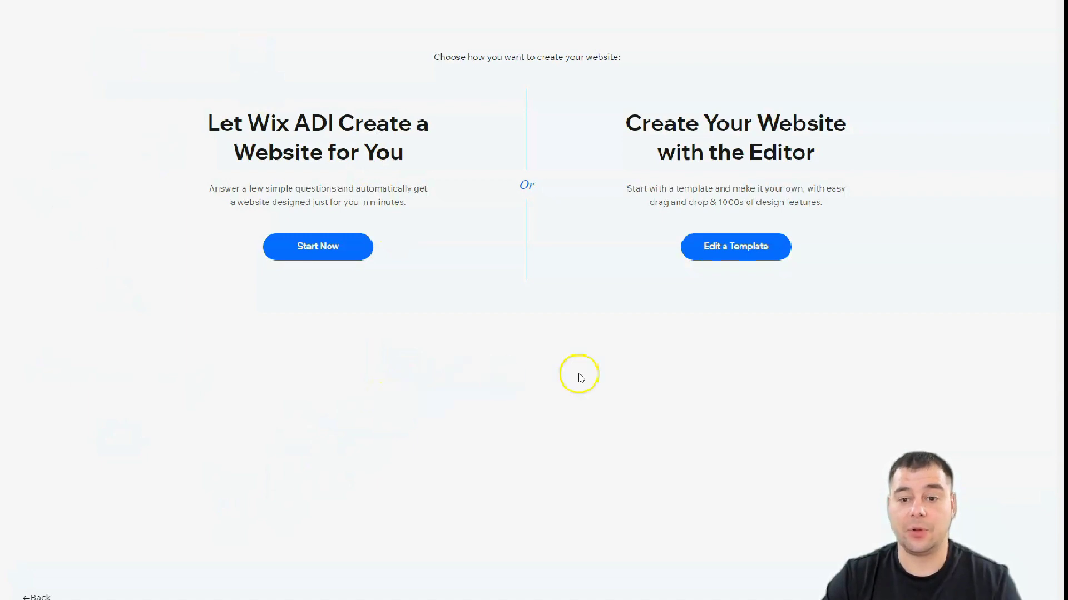
left_click(720, 254)
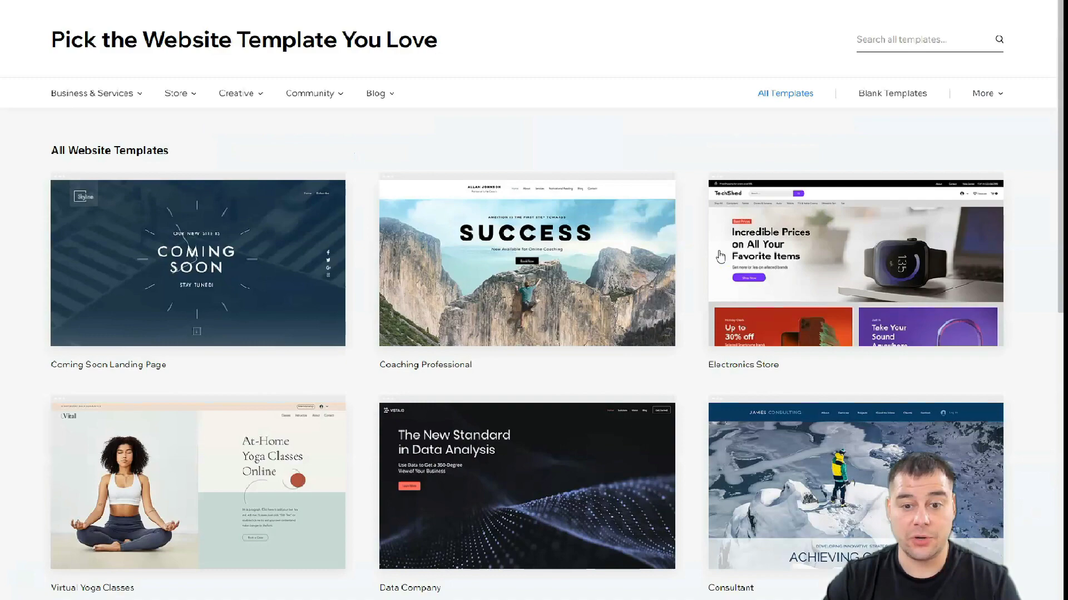
- Look through the first page of all website templates and go to page 2
mouse_move(610, 284)
scroll(602, 369, "down", 3)
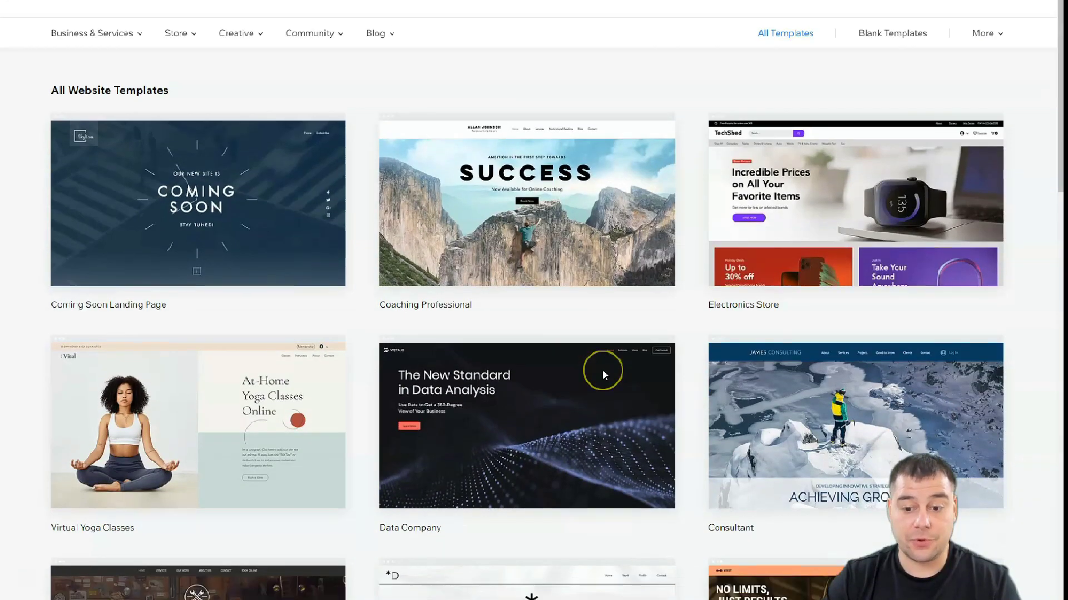
mouse_move(577, 342)
scroll(523, 332, "down", 4)
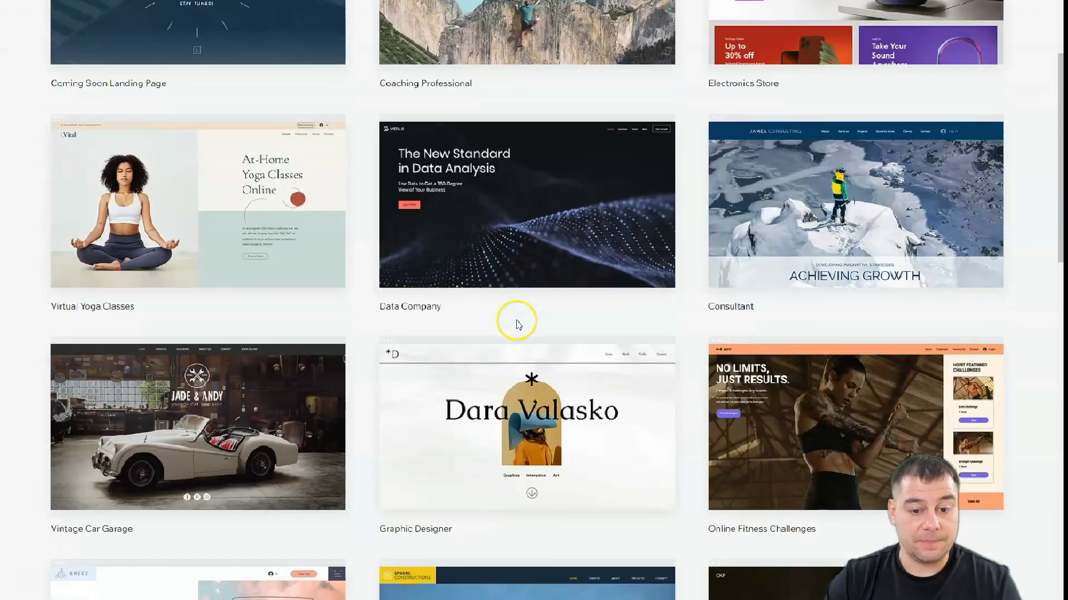
mouse_move(517, 324)
scroll(517, 325, "down", 4)
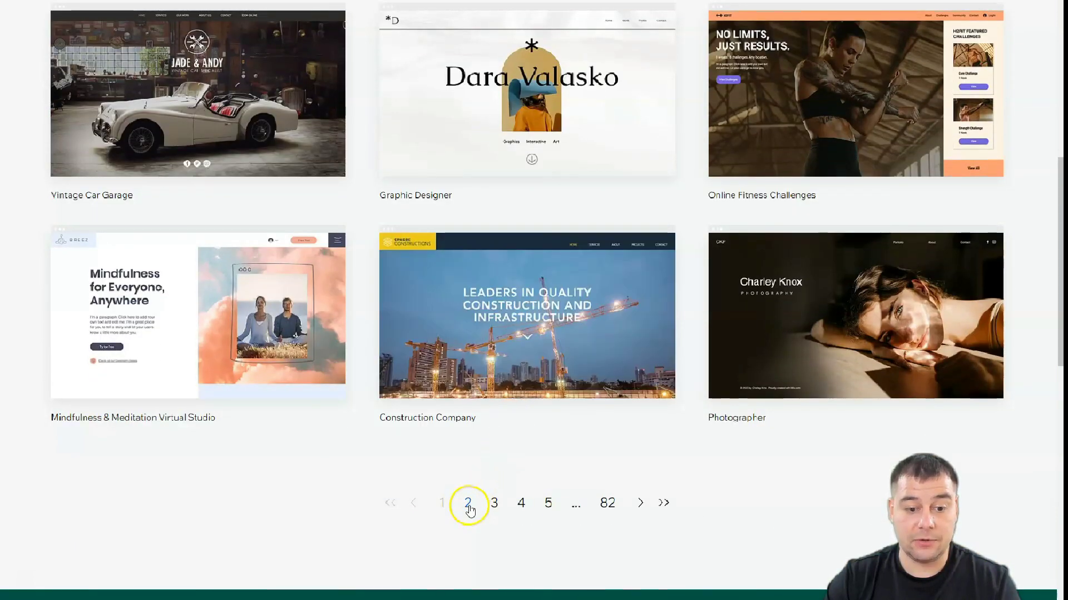
left_click(468, 504)
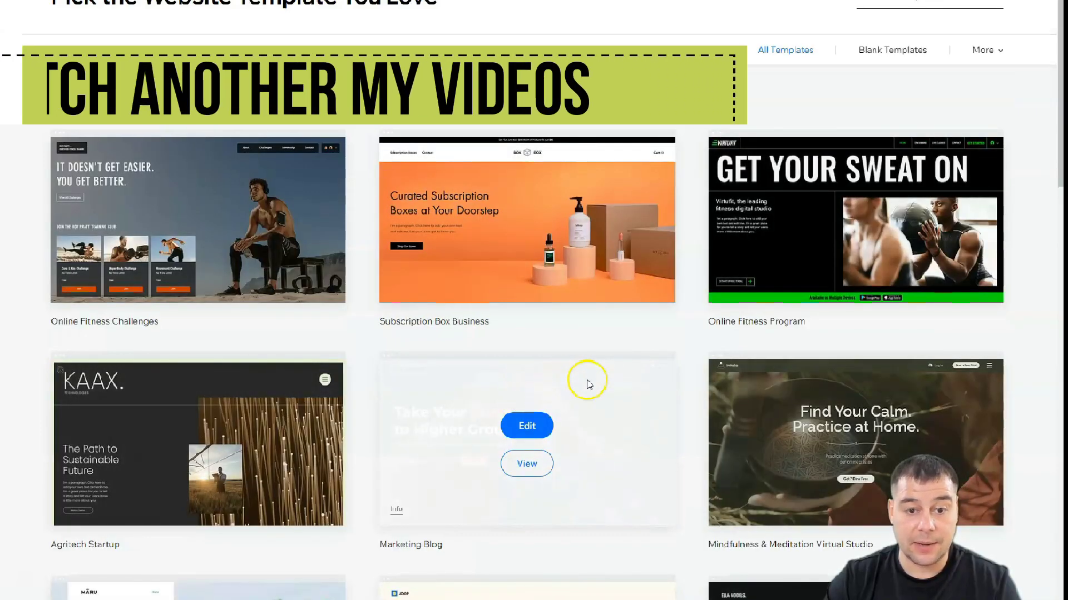
- Look through the second page of website templates and go to page 3
scroll(600, 396, "down", 4)
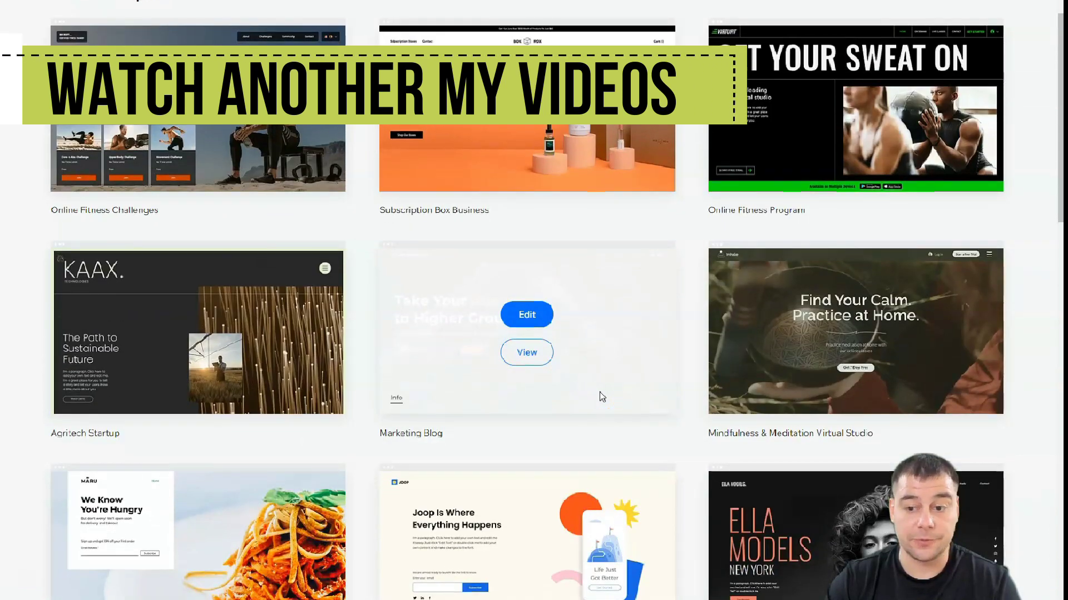
scroll(601, 397, "down", 5)
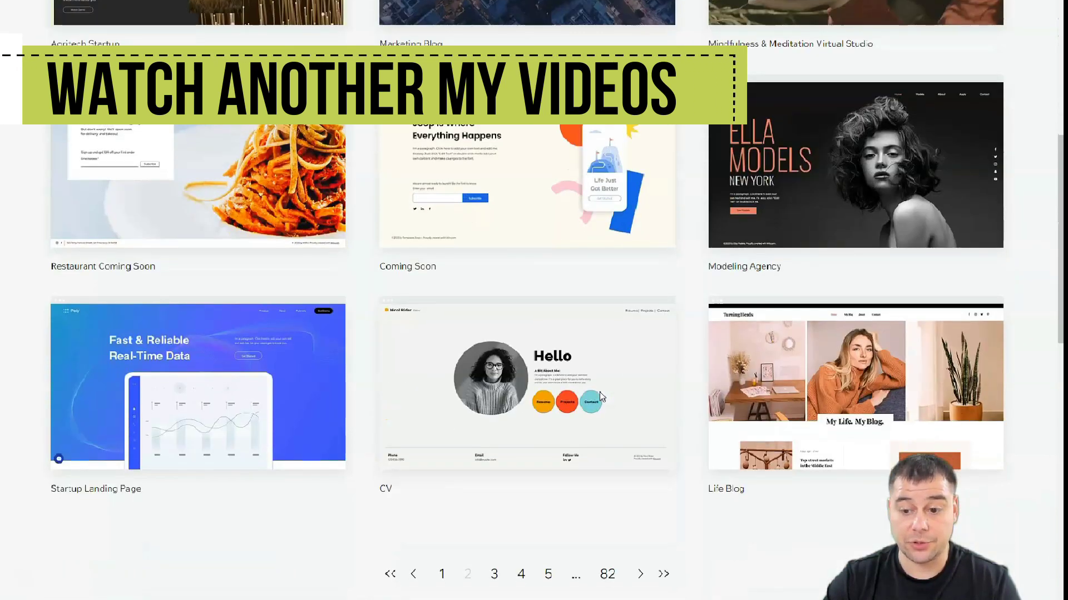
scroll(601, 397, "down", 1)
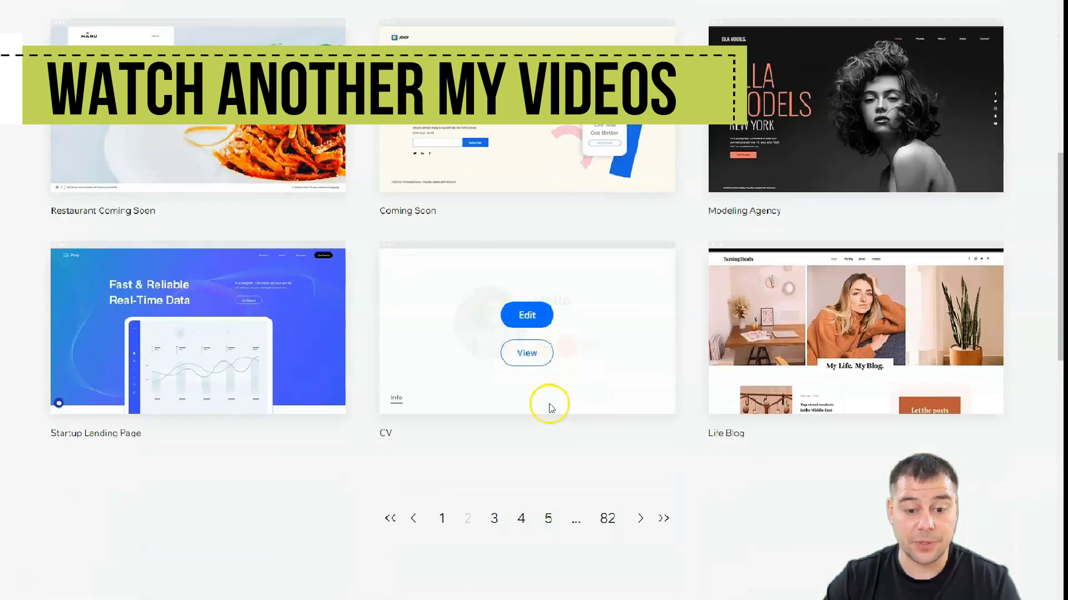
left_click(494, 519)
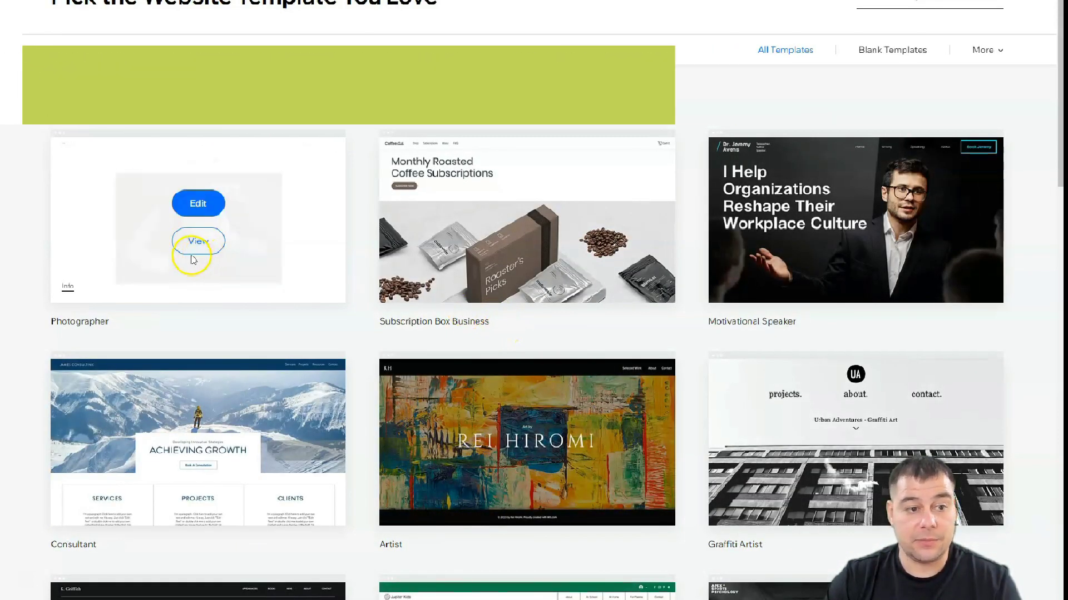
- Look through the third page of website templates and open the Webinar Landing Page template for editing
scroll(335, 343, "down", 6)
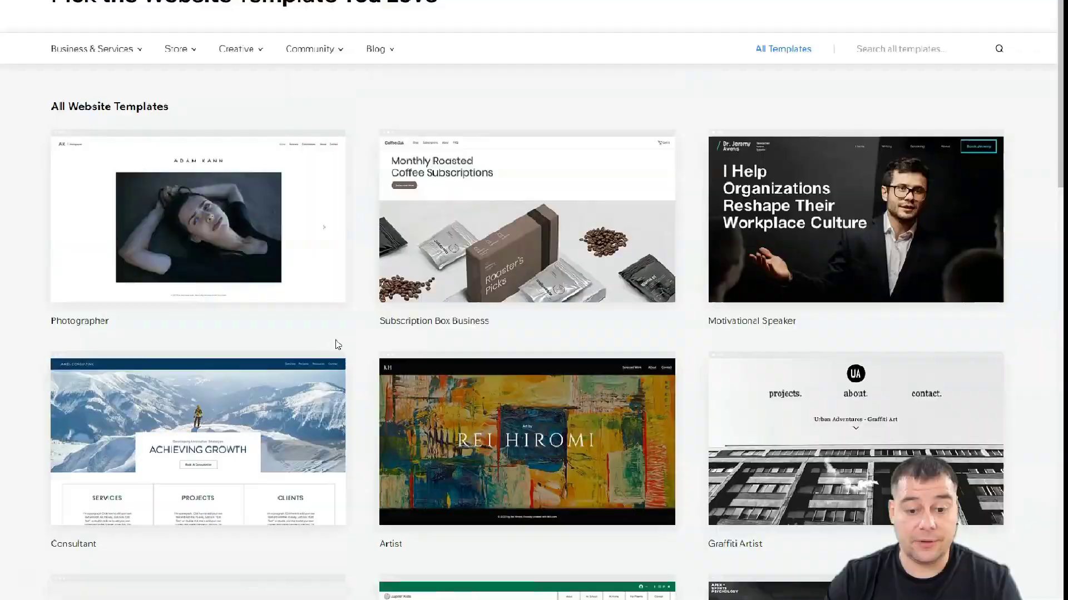
scroll(336, 341, "down", 11)
left_click(365, 371)
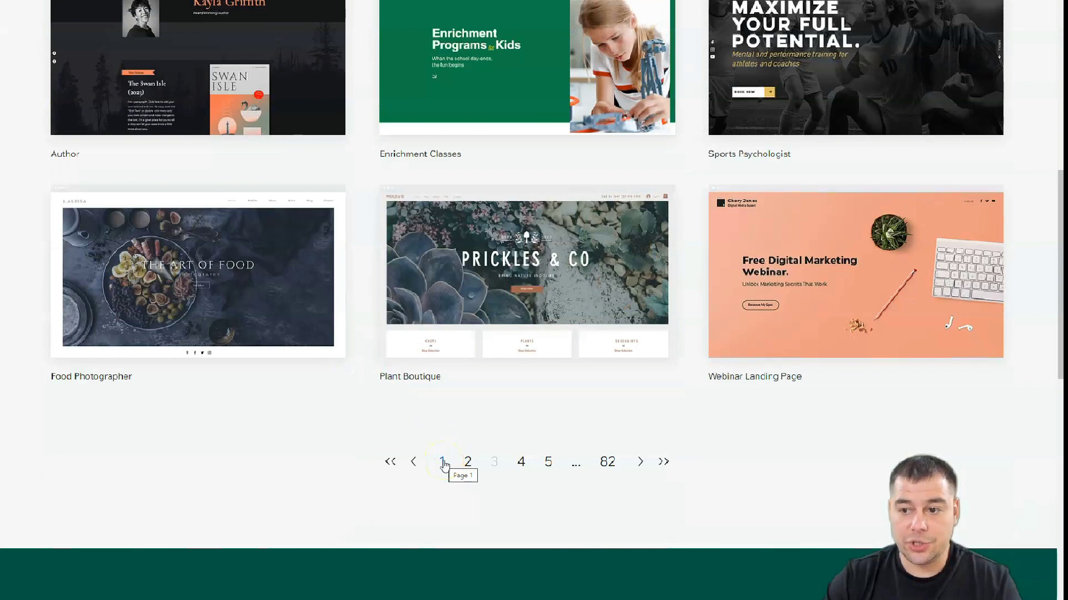
left_click(758, 323)
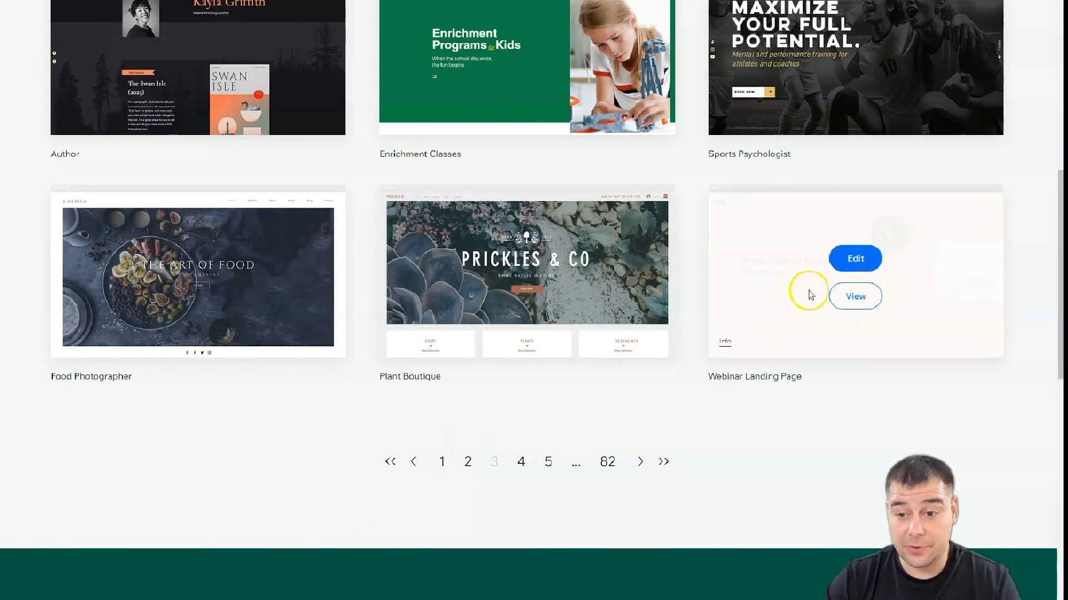
left_click(853, 261)
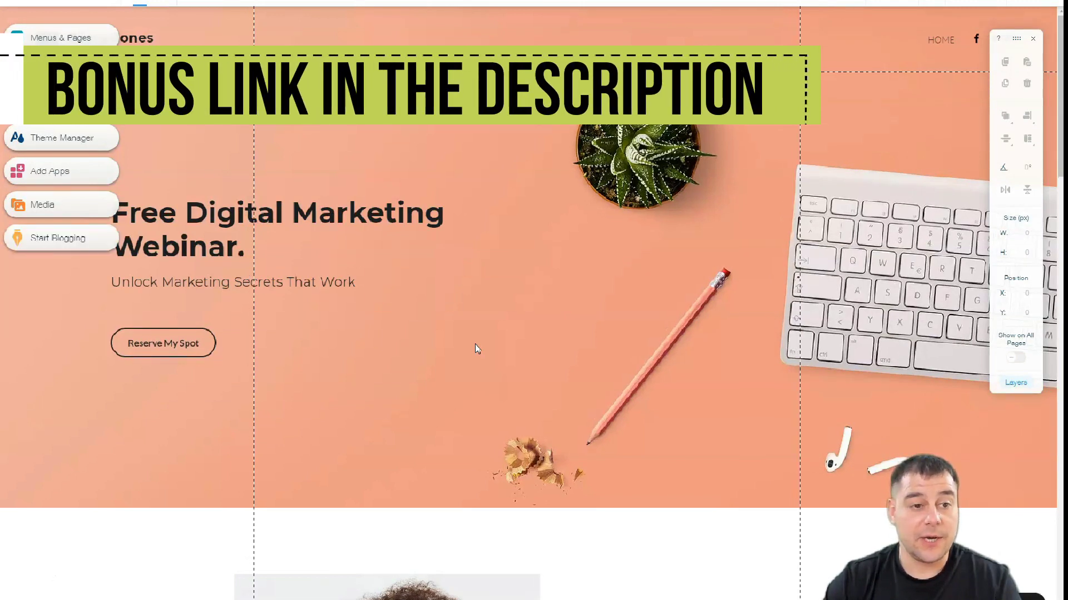
- Look through the template's page from the hero strip to the sign-up sections and return to its beginning
scroll(475, 345, "down", 5)
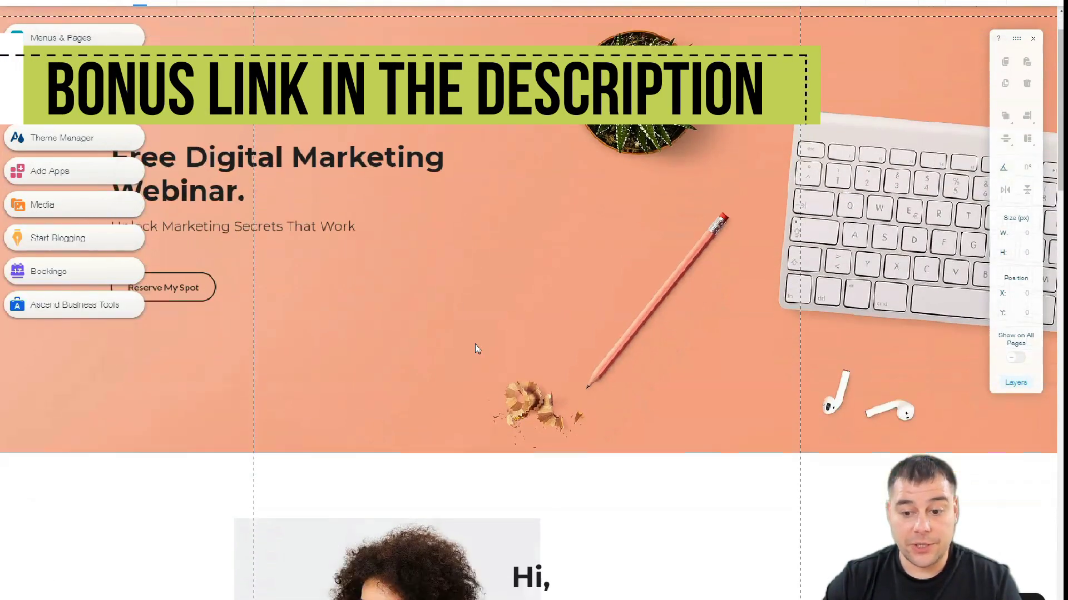
scroll(475, 347, "down", 15)
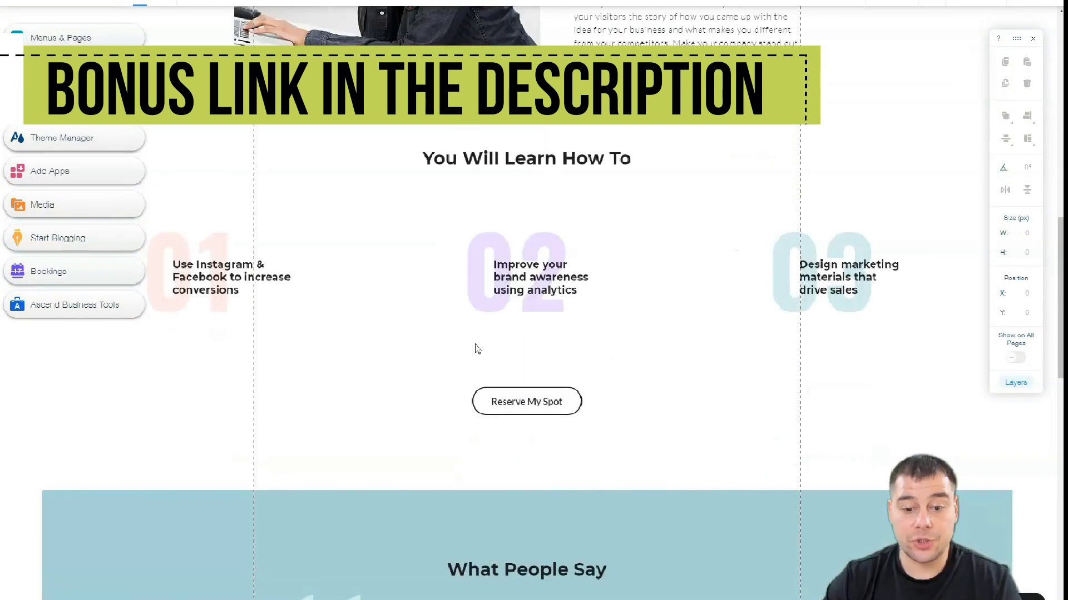
scroll(475, 348, "down", 10)
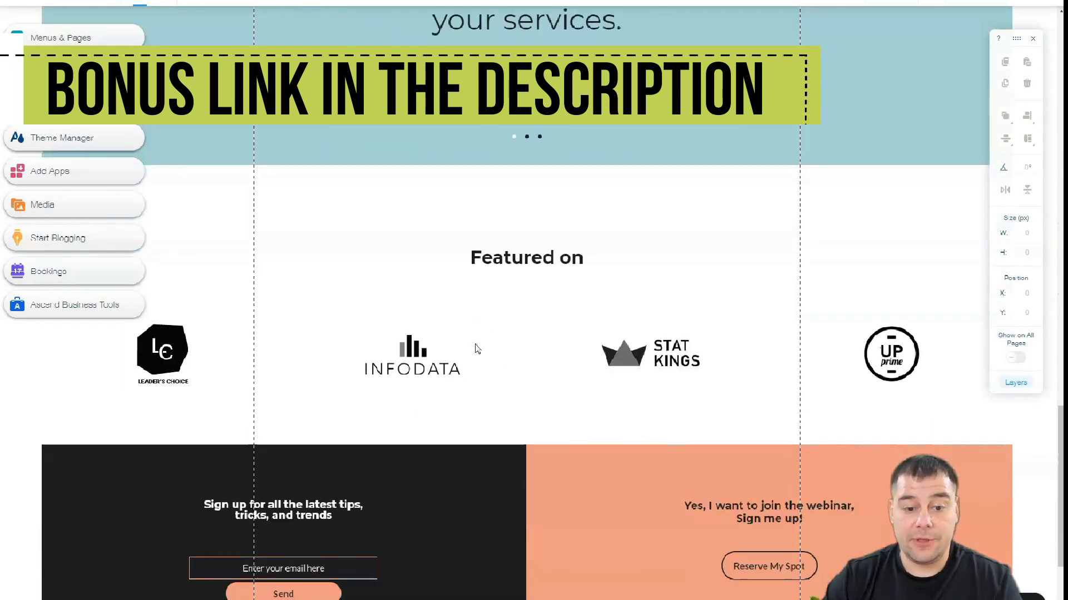
scroll(475, 348, "up", 20)
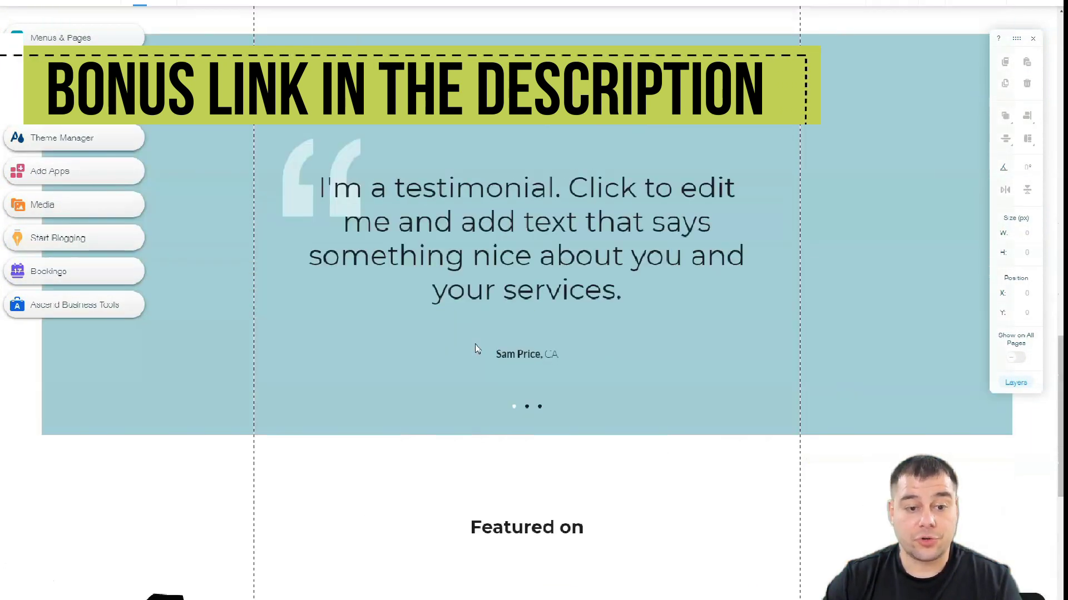
scroll(475, 348, "up", 15)
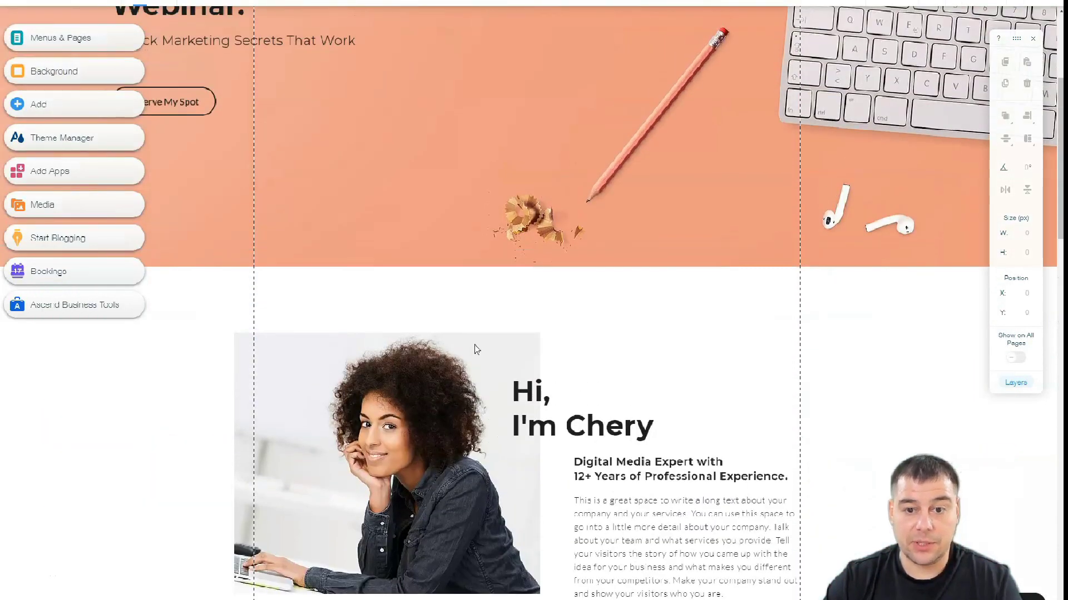
left_click(524, 339)
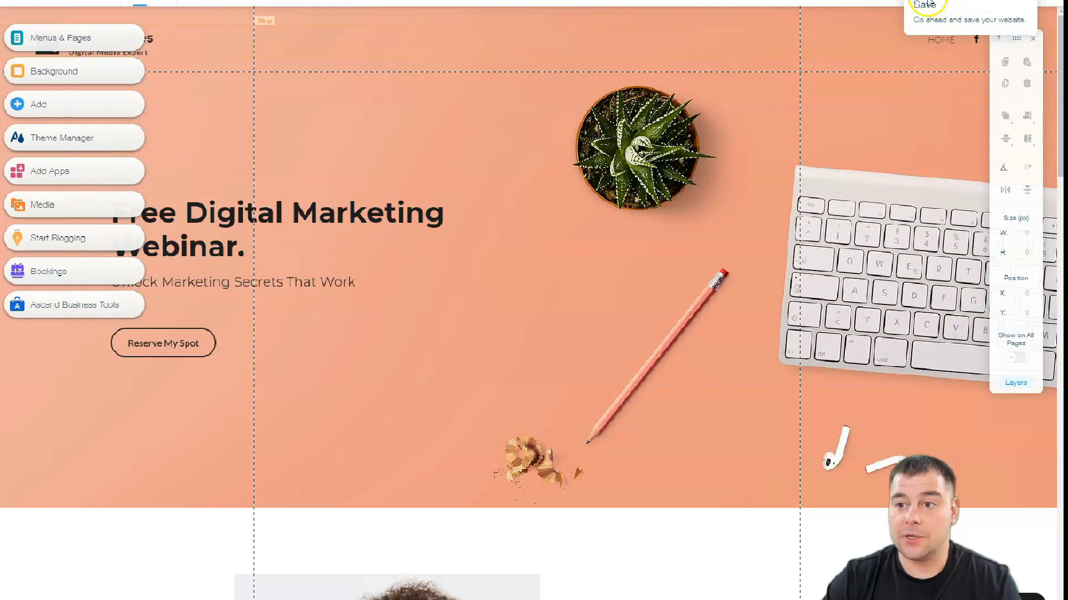
- Try moving the What People Say section up in the zoomed-out page view, move it back down and leave that view
left_click(930, 3)
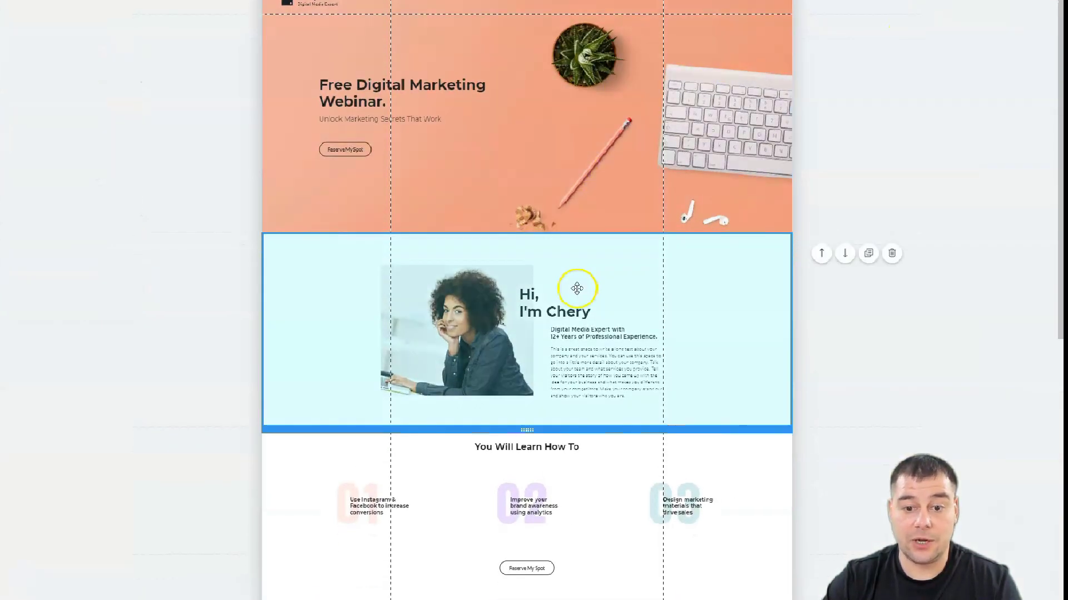
scroll(578, 290, "down", 4)
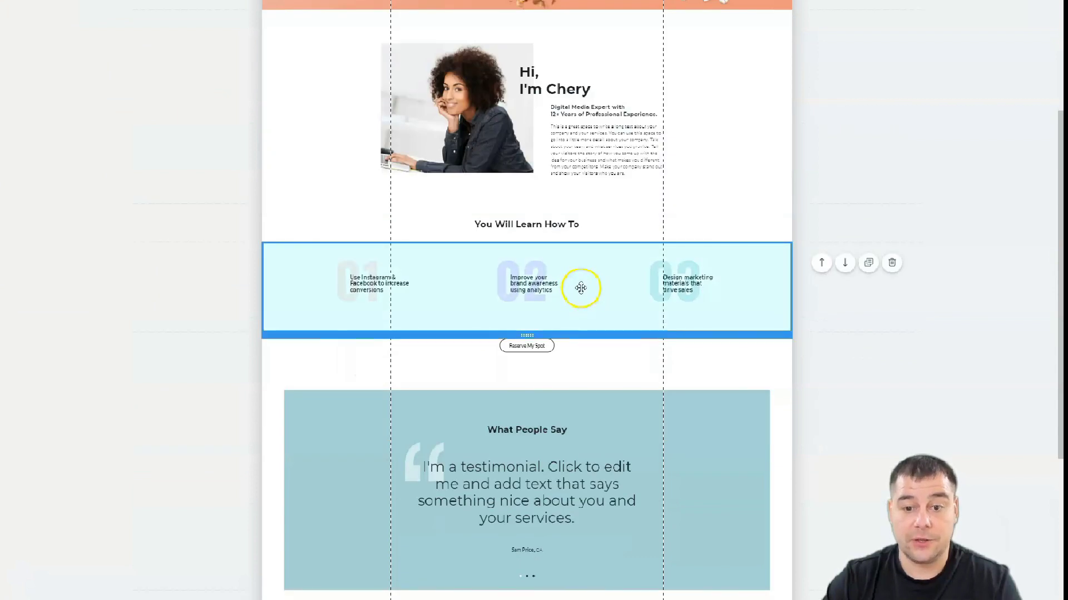
scroll(580, 288, "down", 2)
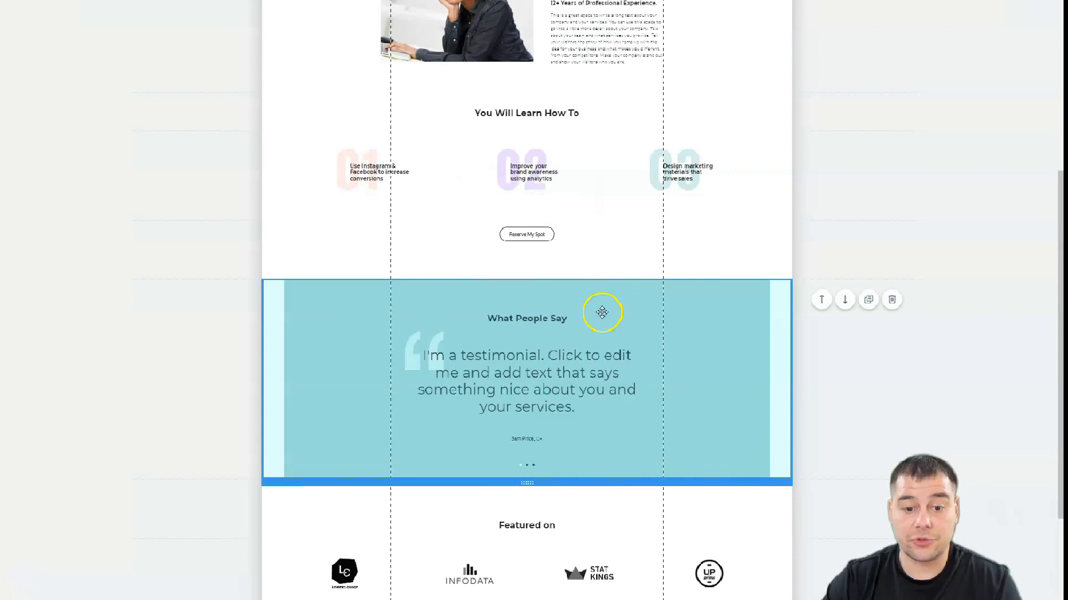
scroll(610, 290, "down", 2)
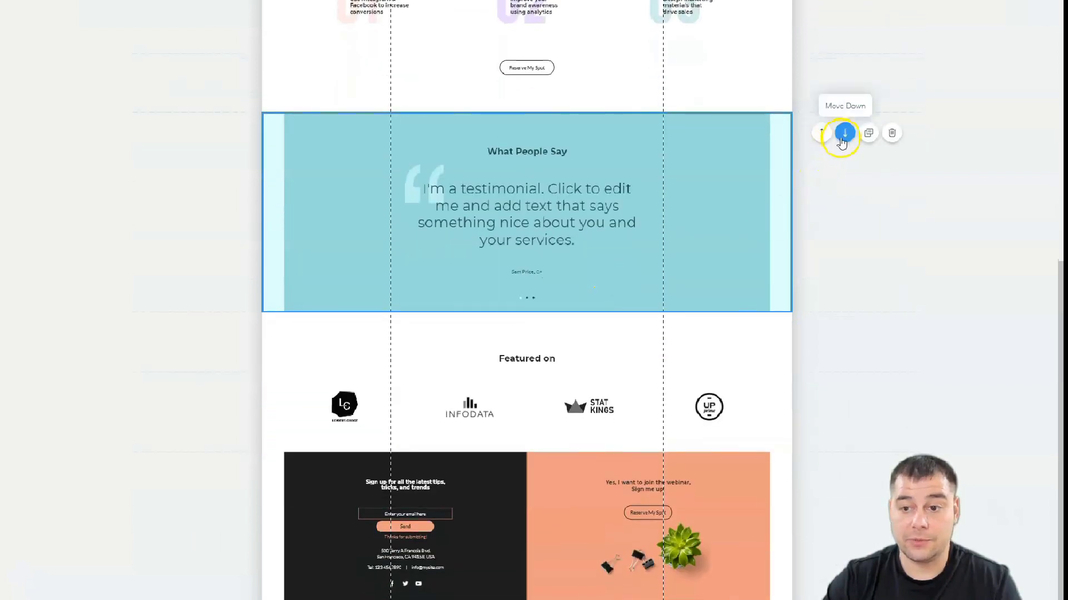
left_click(821, 138)
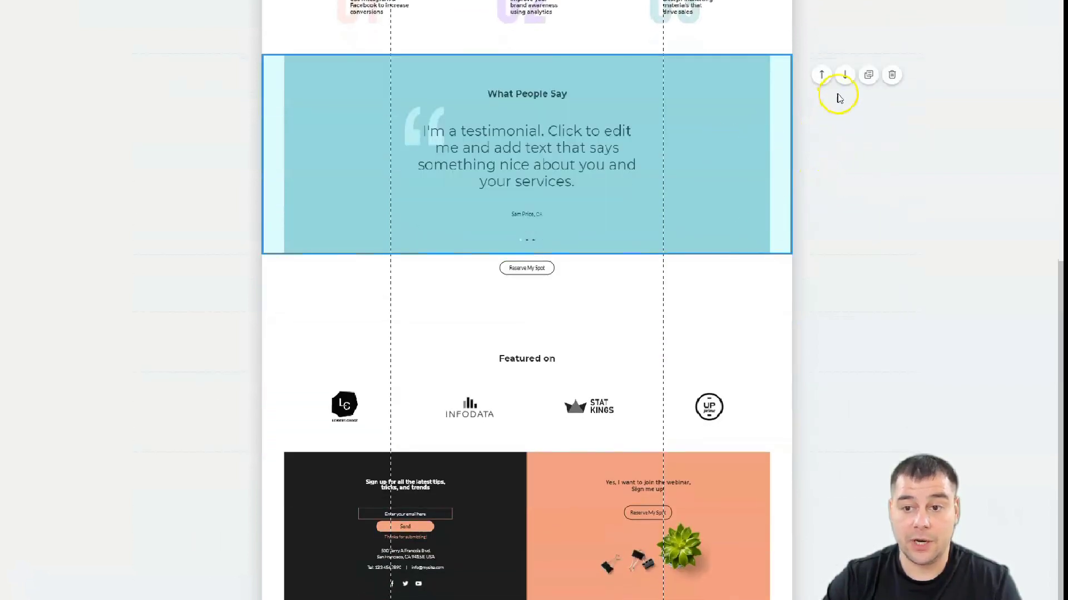
left_click(845, 78)
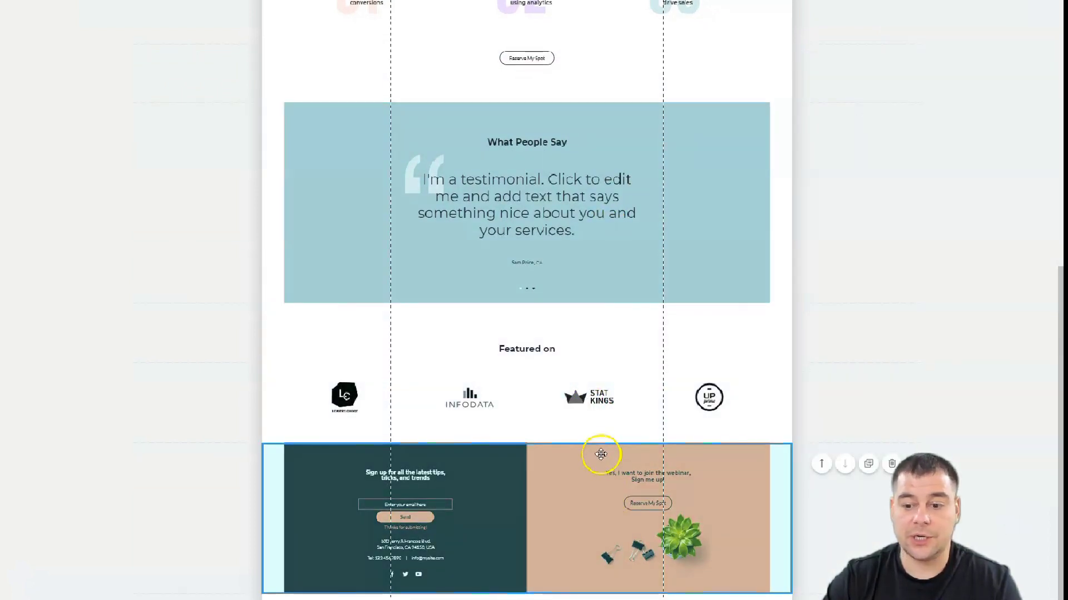
scroll(600, 417, "up", 8)
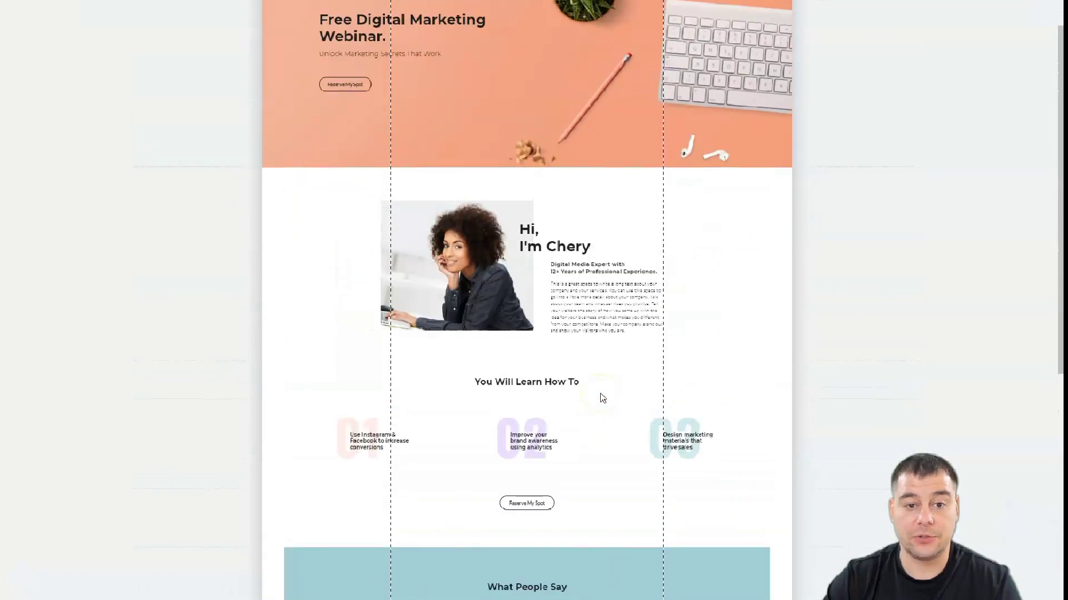
scroll(602, 398, "up", 1)
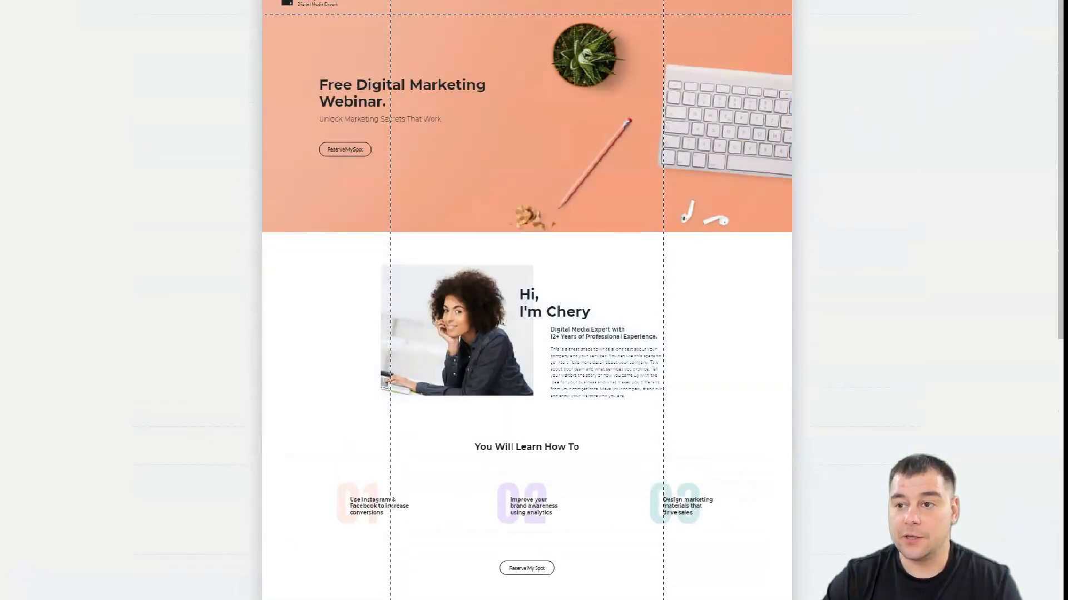
left_click(470, 65)
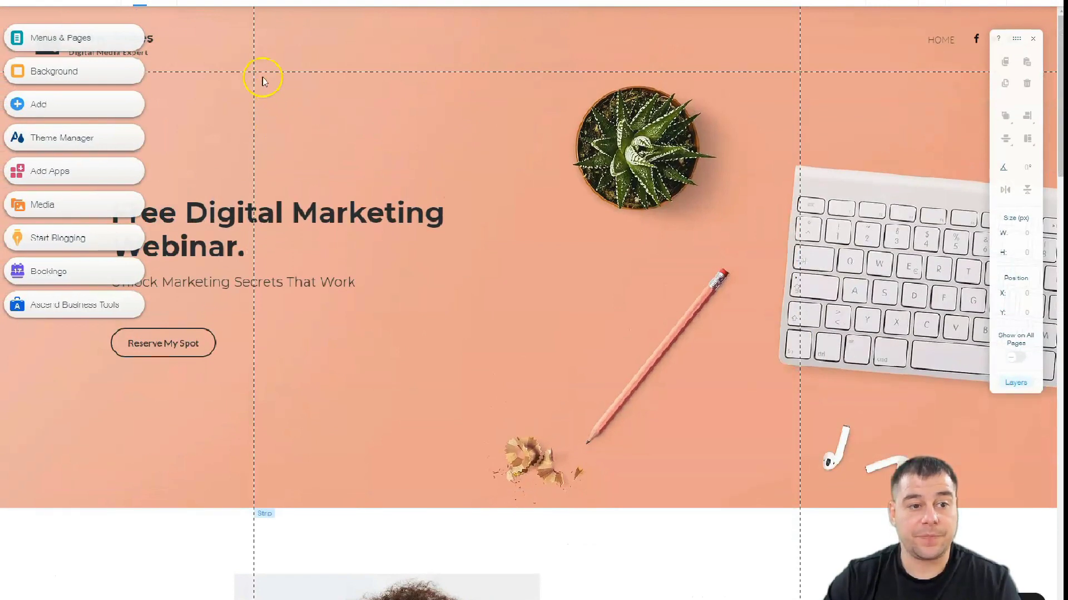
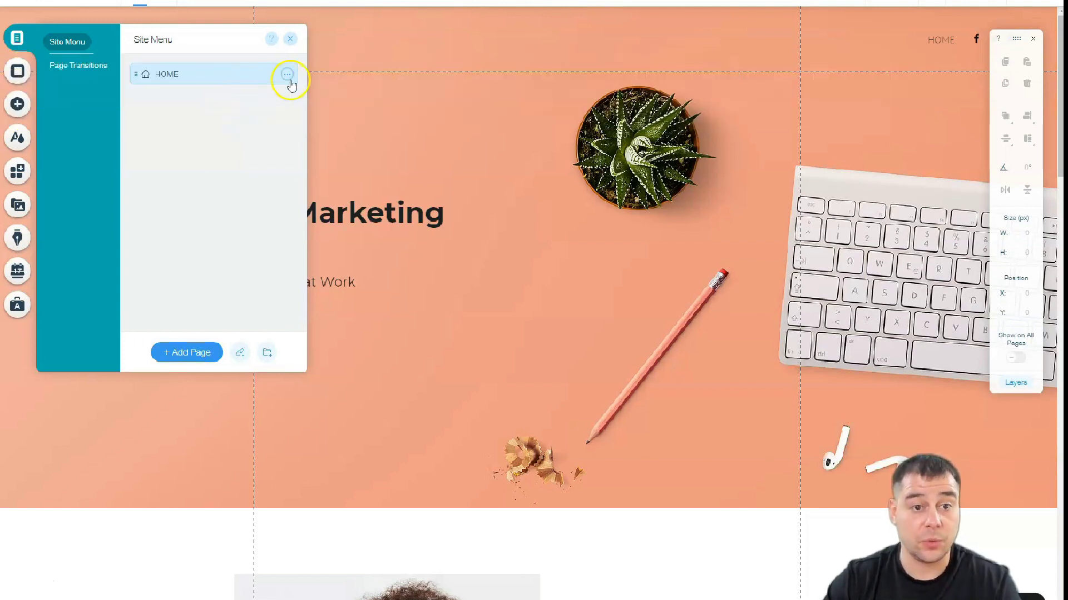
- Open the HOME page's settings from the site menu and review its layout and viewing permission options
left_click(288, 78)
left_click(318, 76)
left_click(325, 91)
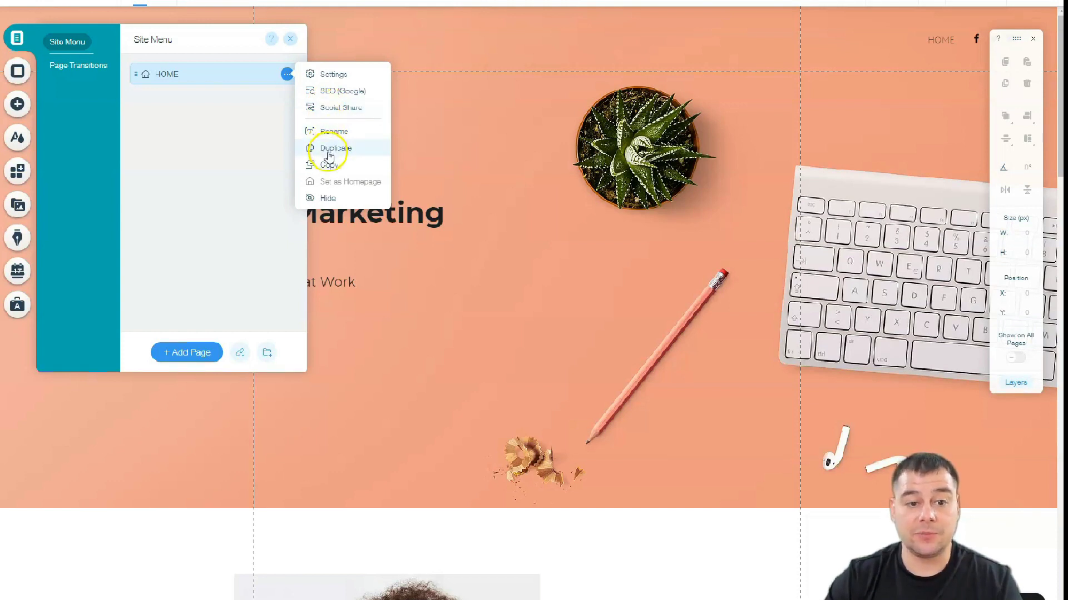
left_click(331, 80)
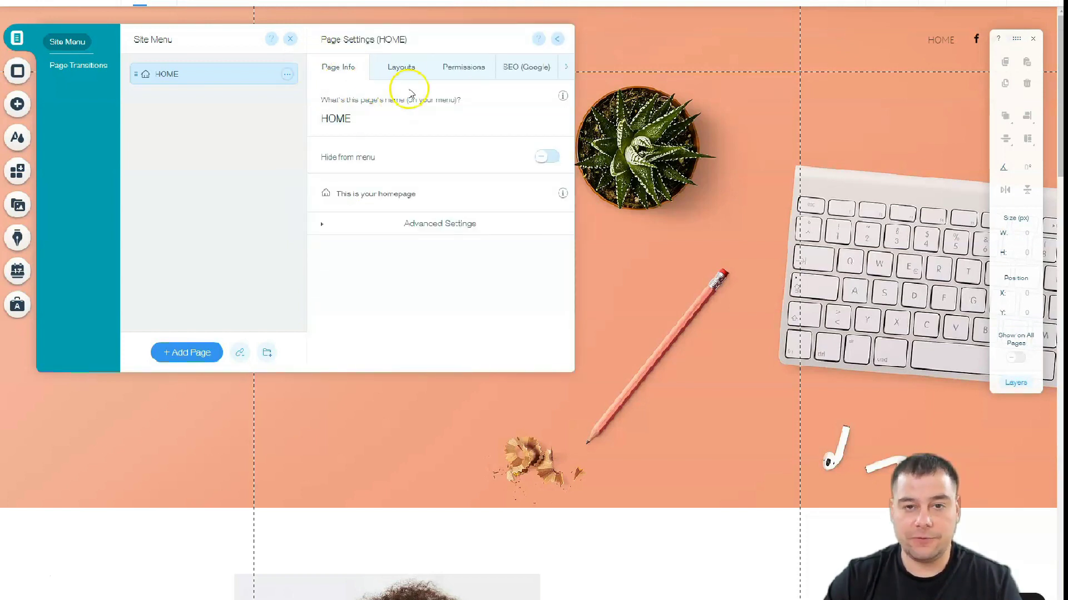
left_click(397, 69)
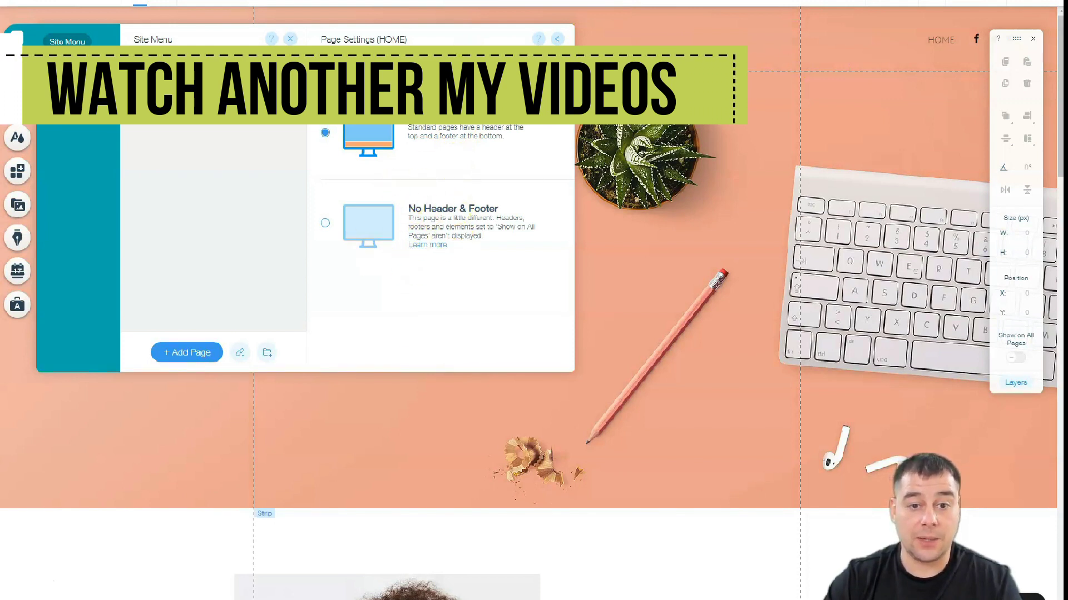
left_click(422, 91)
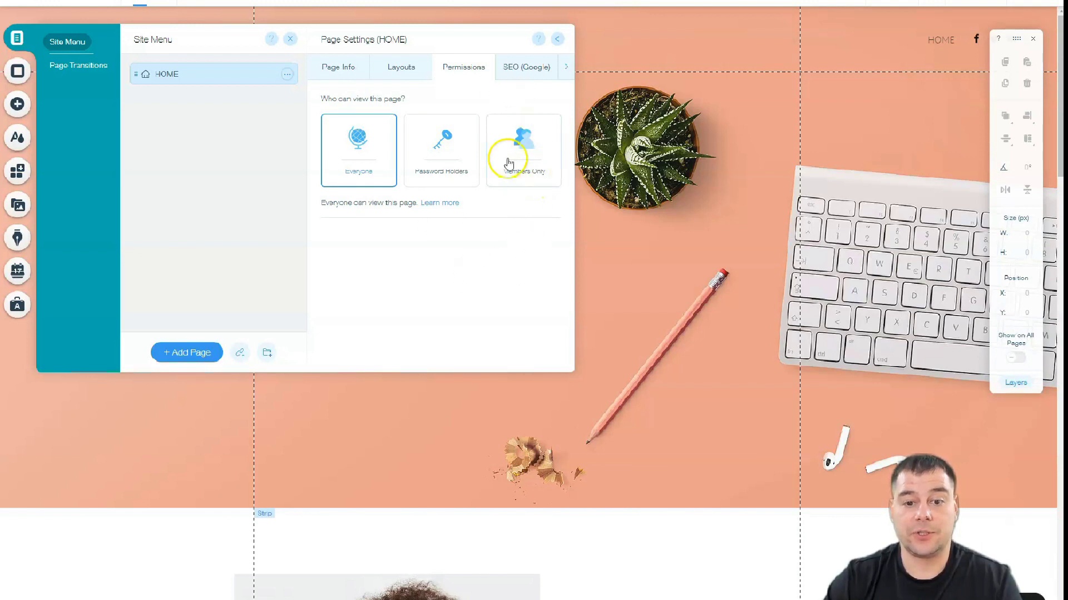
- Review the HOME page's Google SEO settings, including the URL slug, page title, description and search visibility
left_click(520, 67)
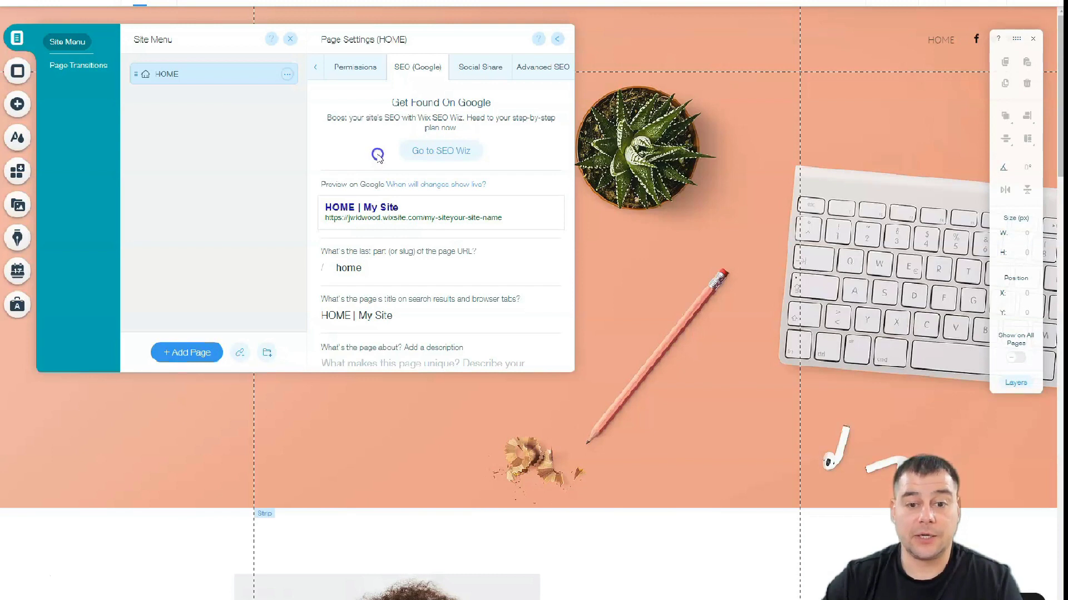
scroll(503, 173, "down", 3)
scroll(485, 205, "up", 3)
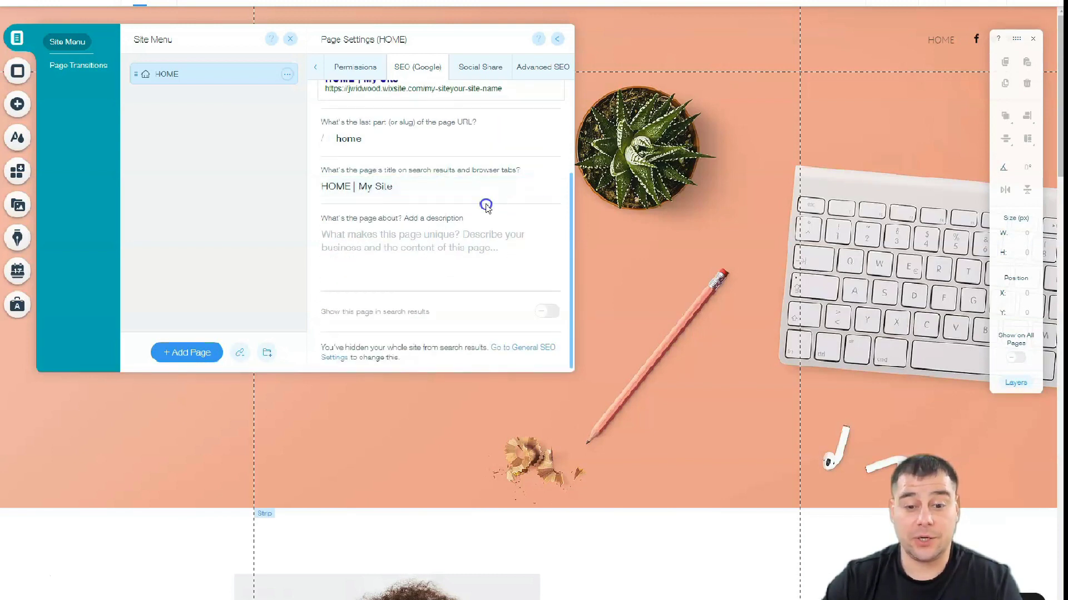
scroll(486, 206, "up", 1)
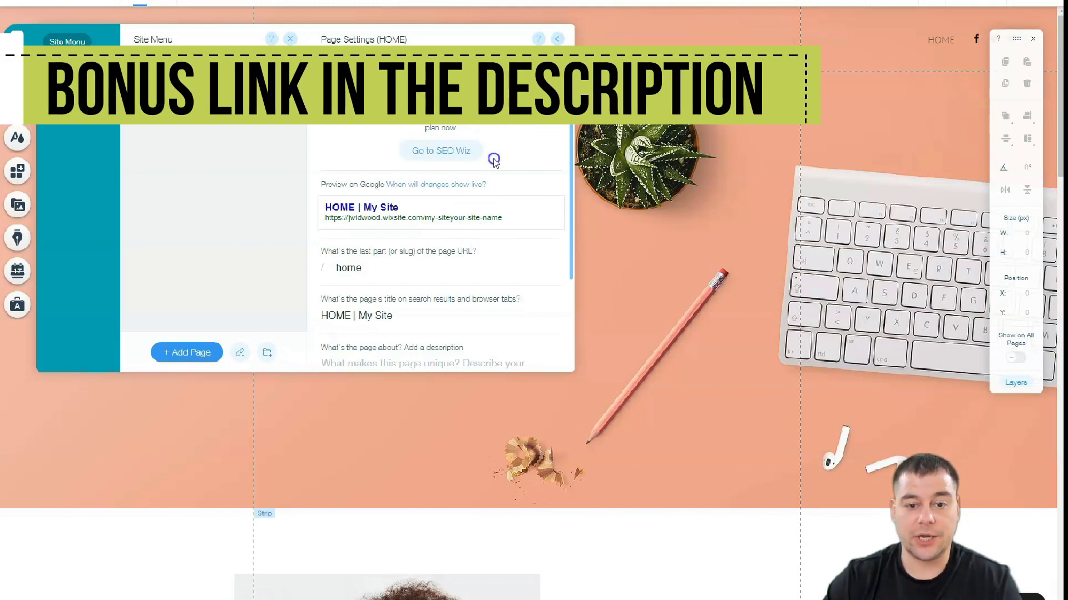
scroll(491, 217, "down", 4)
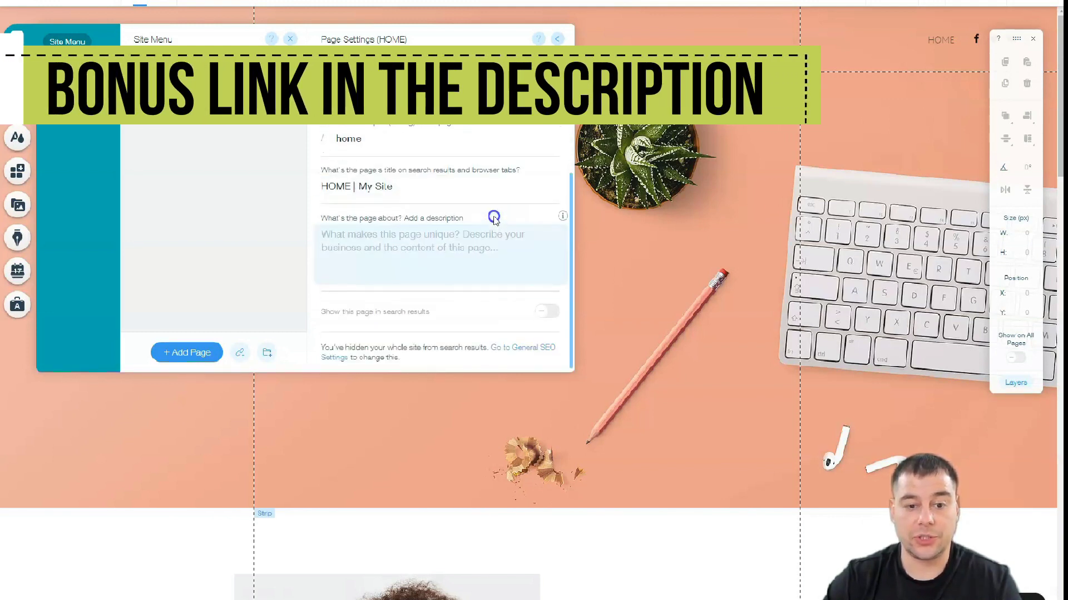
scroll(491, 217, "up", 4)
- Examine the HOME page's social share image and title settings, and go back to its Google SEO settings
left_click(486, 144)
scroll(461, 159, "down", 5)
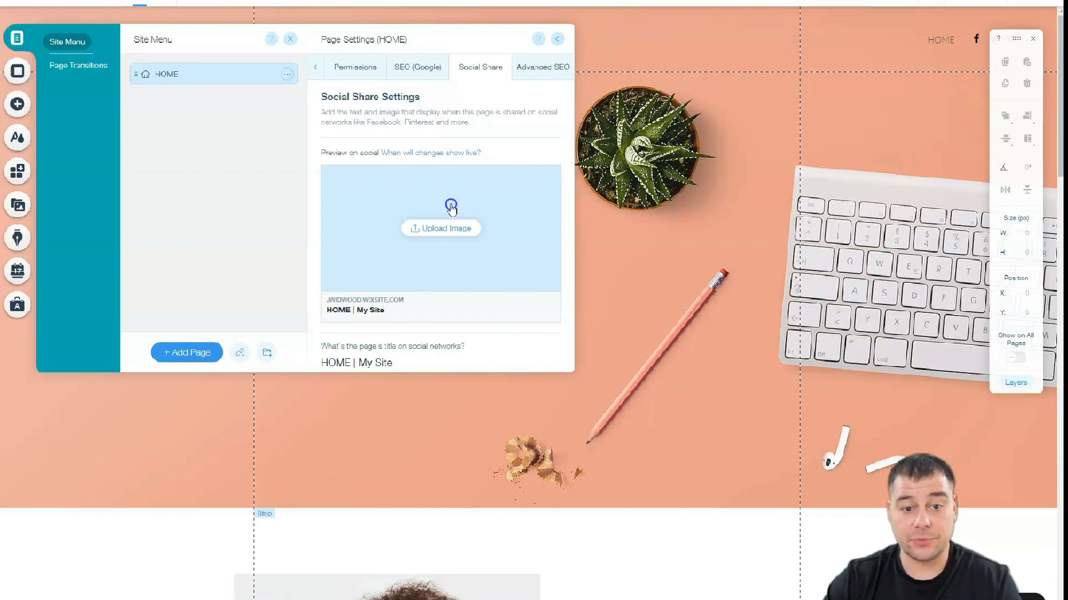
left_click(480, 204)
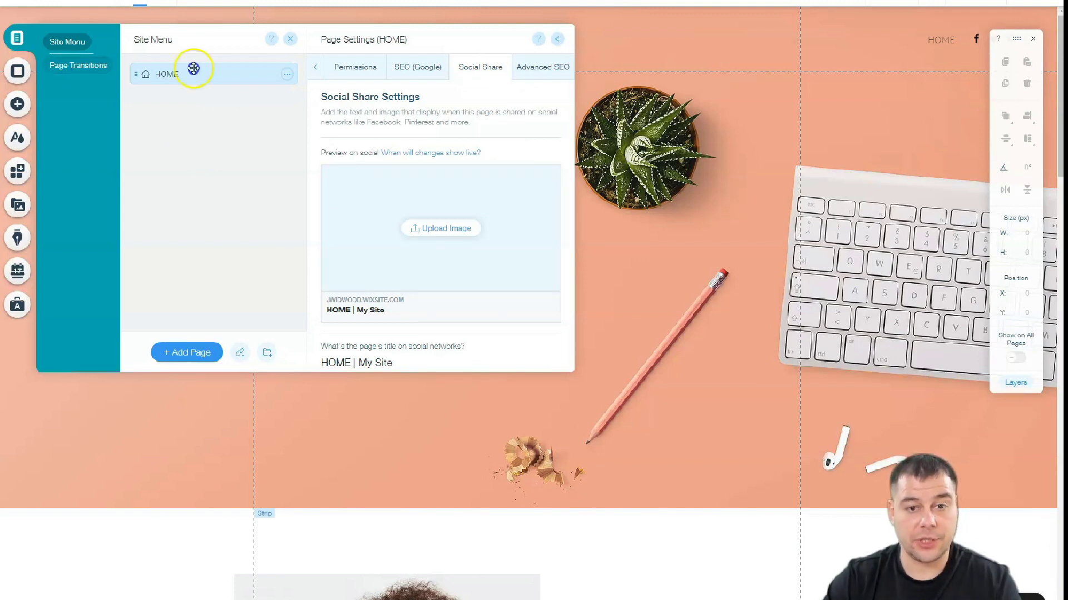
left_click(406, 71)
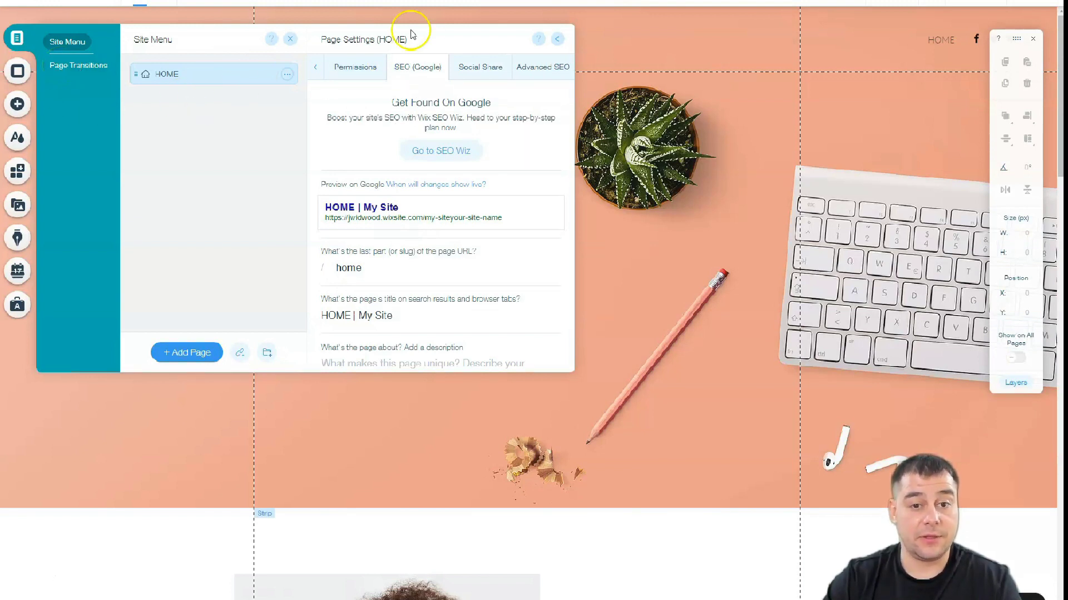
- View the available page transitions for the site and close the page management options
left_click(64, 70)
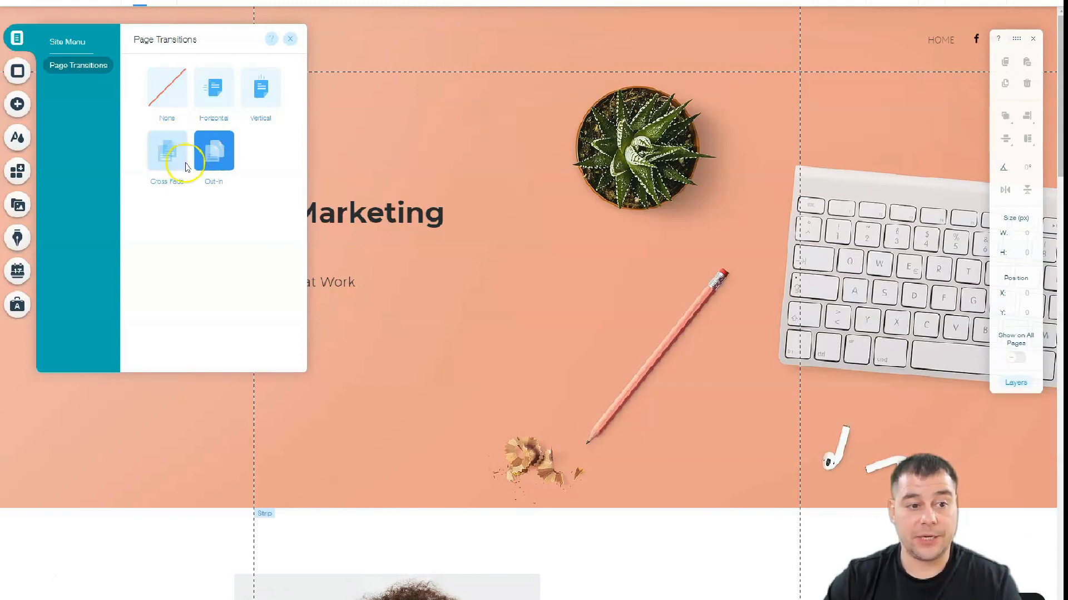
left_click(290, 48)
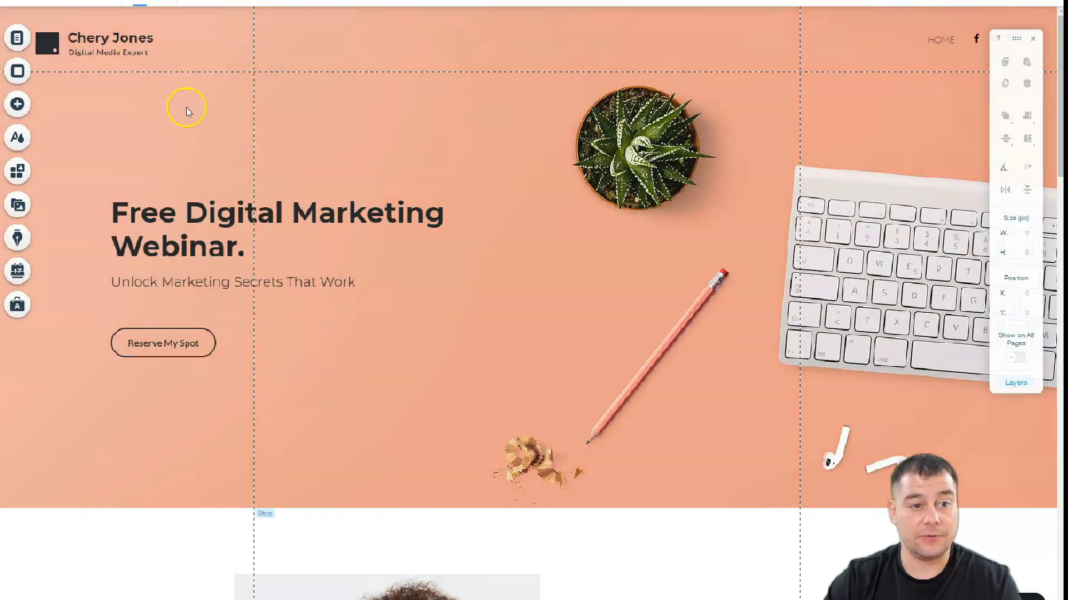
- Open the header's design options and preview the themed header styles on the page
left_click(304, 65)
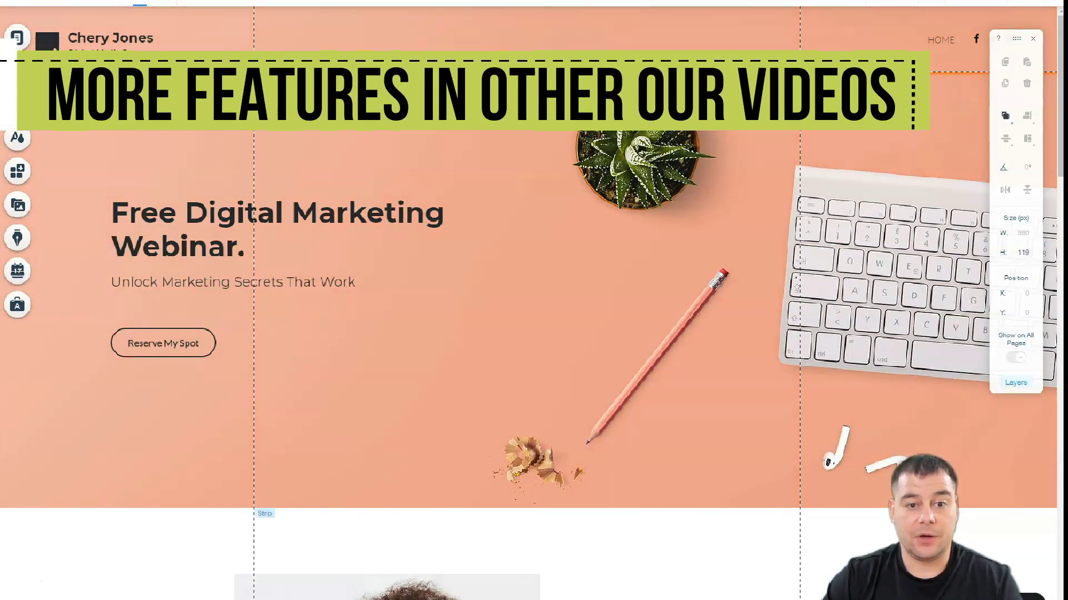
left_click(167, 89)
left_click(180, 176)
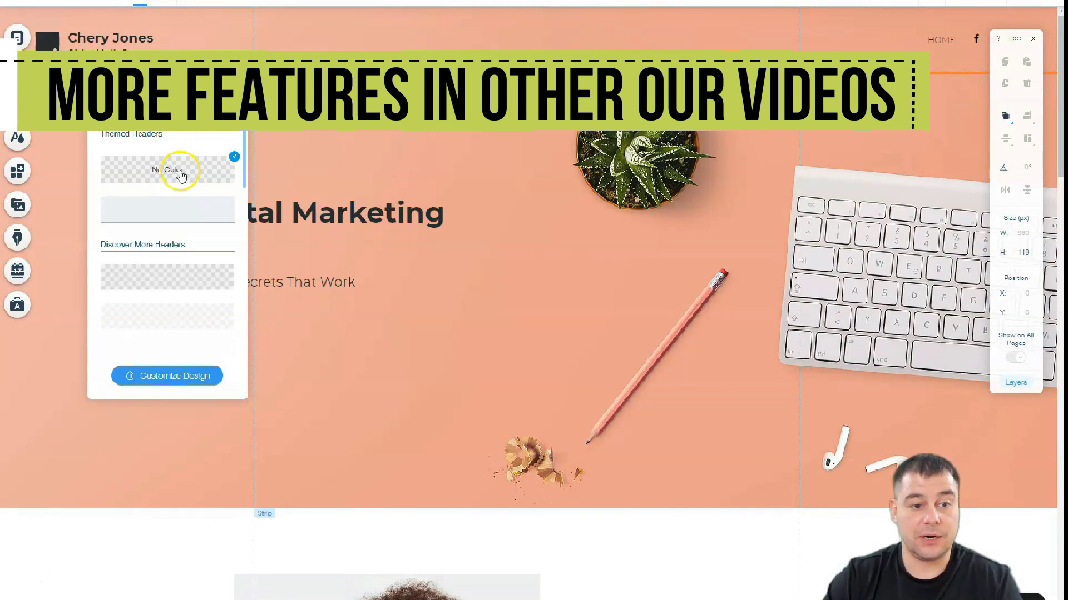
left_click(173, 213)
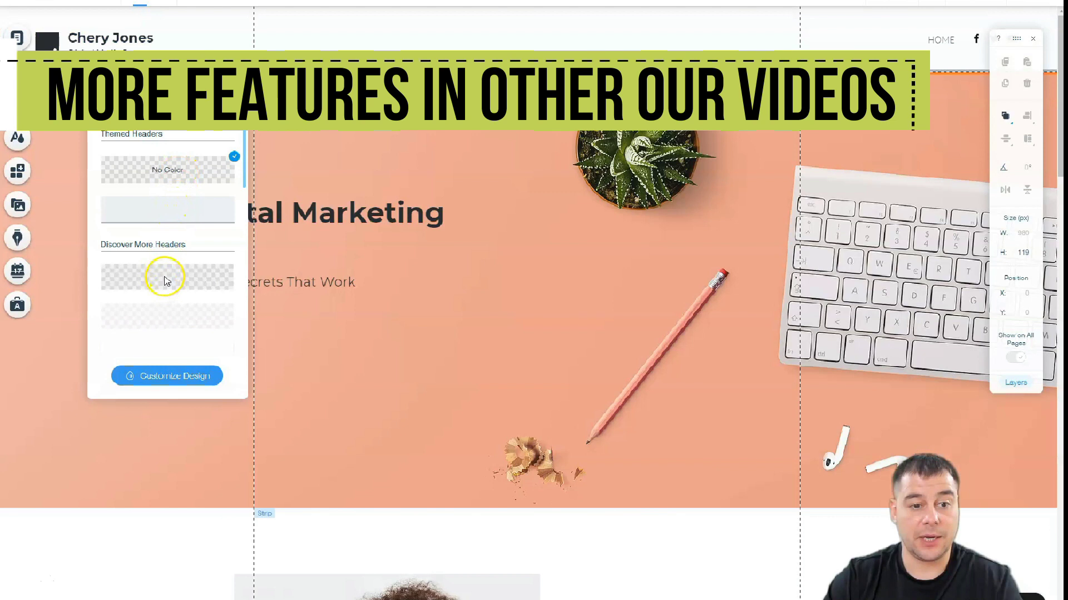
- Preview the translucent, white, gray, black and dark blue styles among the additional header designs
scroll(167, 282, "down", 2)
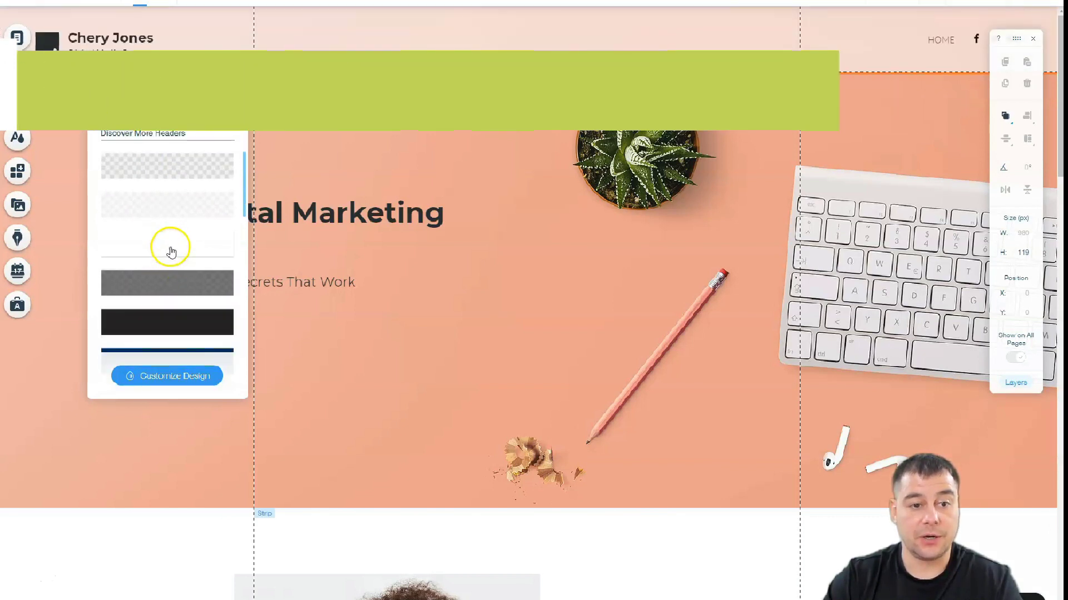
left_click(165, 283)
scroll(166, 282, "down", 1)
left_click(167, 262)
scroll(167, 269, "down", 1)
scroll(168, 244, "down", 2)
left_click(168, 228)
left_click(162, 196)
left_click(162, 226)
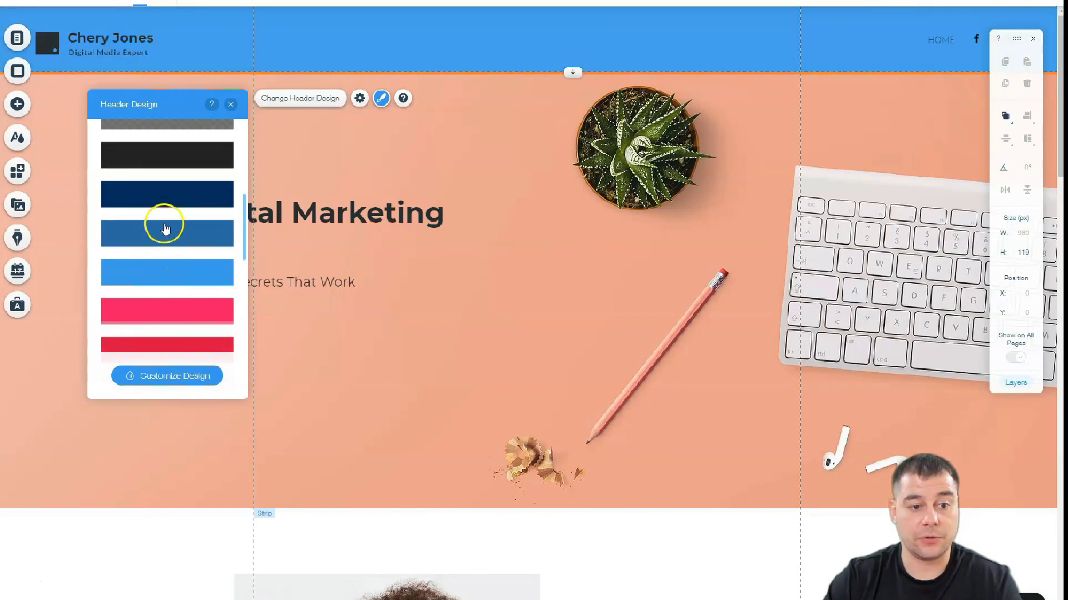
- Preview the light blue, pink, green and teal header designs, and close the header design options
left_click(166, 275)
left_click(167, 306)
scroll(167, 302, "down", 3)
left_click(174, 217)
left_click(173, 262)
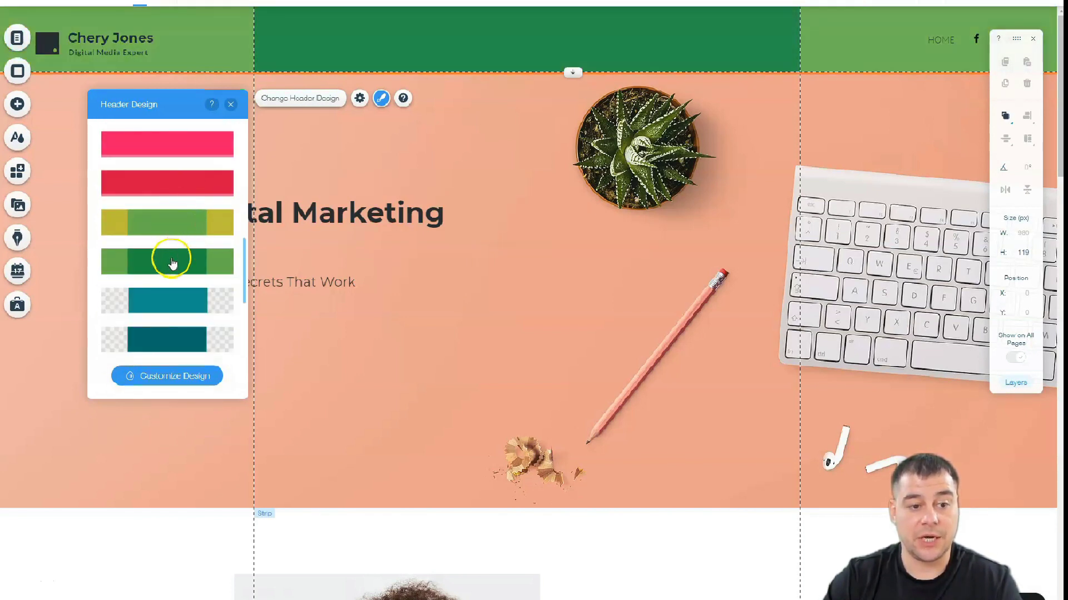
left_click(165, 301)
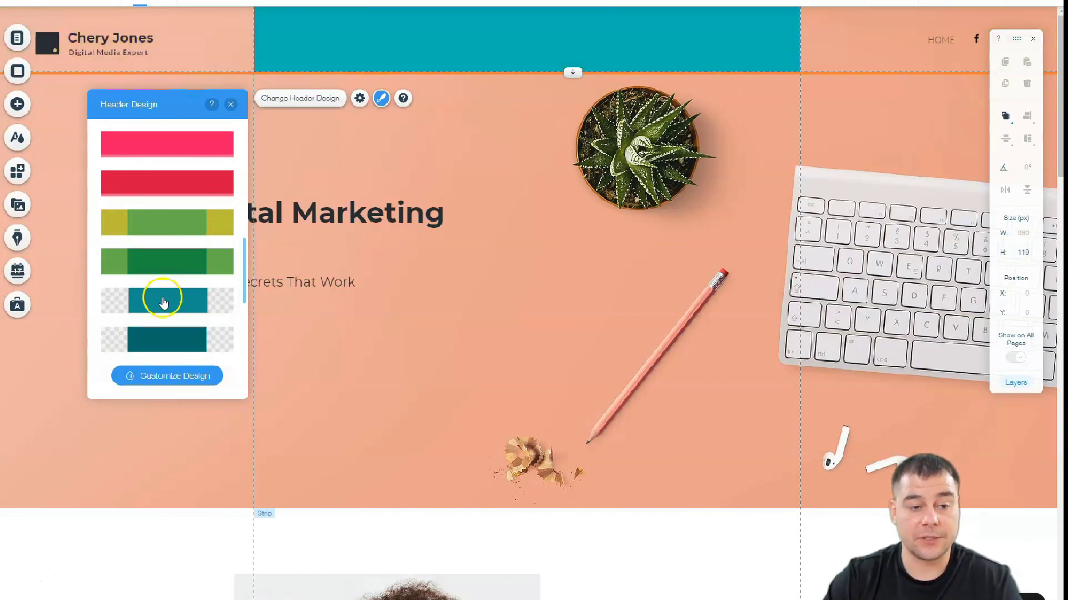
left_click(160, 335)
scroll(161, 336, "down", 2)
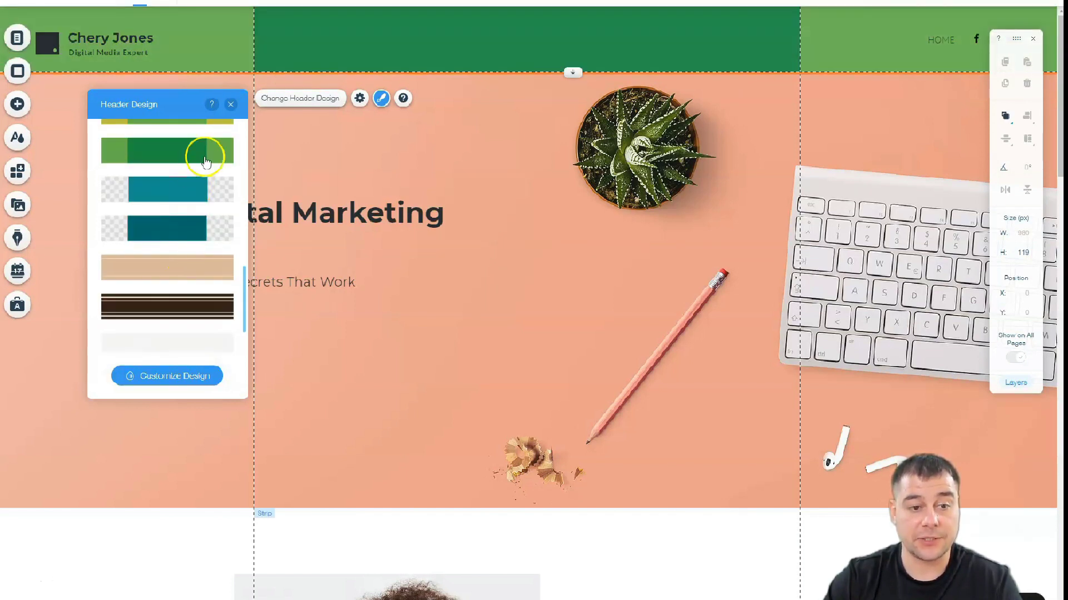
left_click(231, 105)
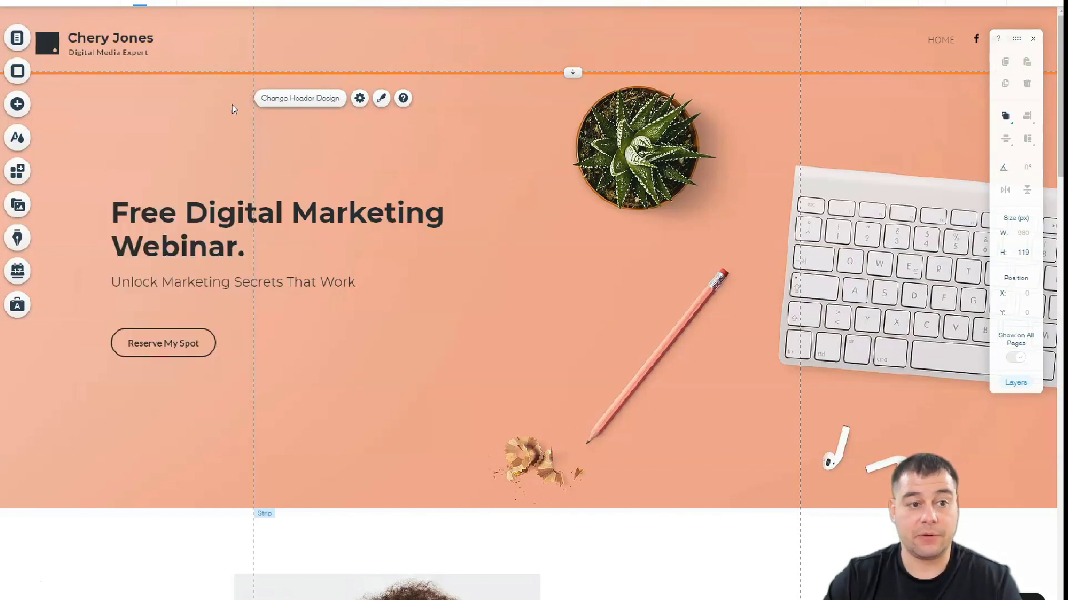
- Change the site's color theme to the near-black and blue featured theme and check it across the page sections
left_click(17, 139)
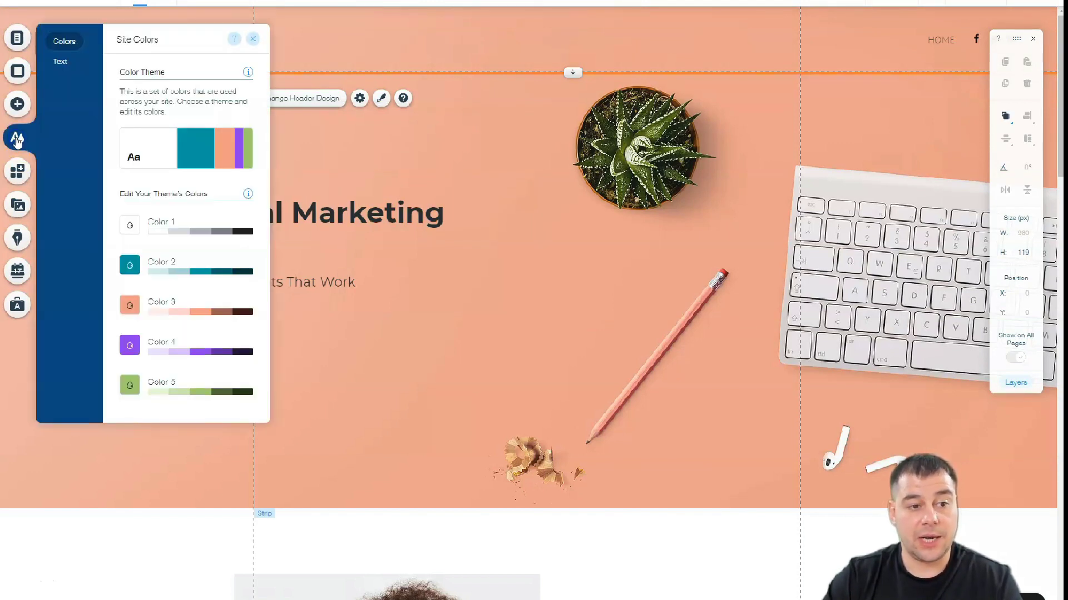
mouse_move(184, 153)
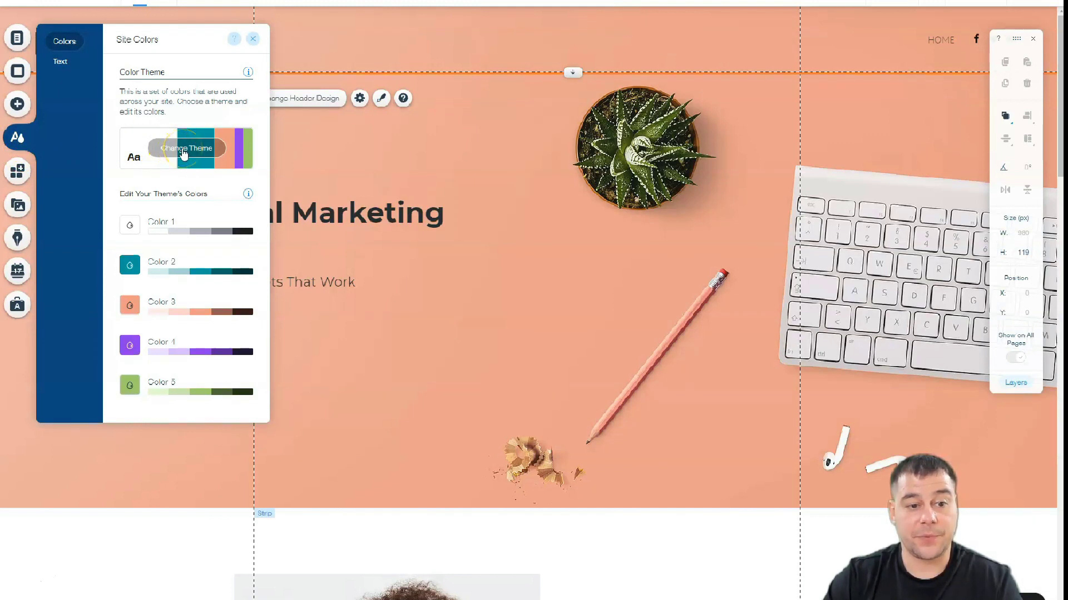
left_click(184, 153)
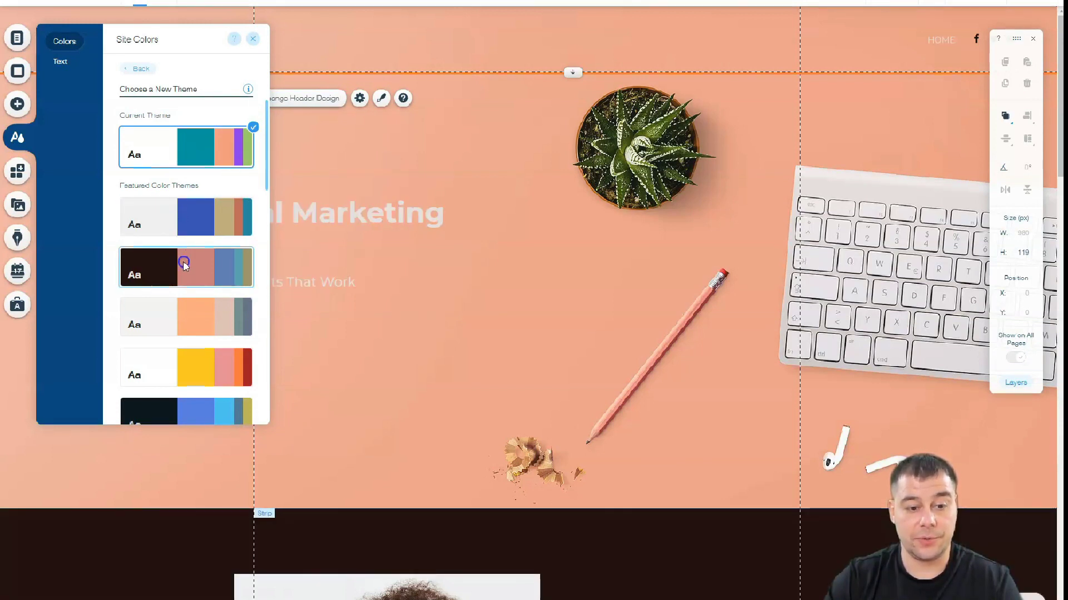
scroll(182, 261, "down", 2)
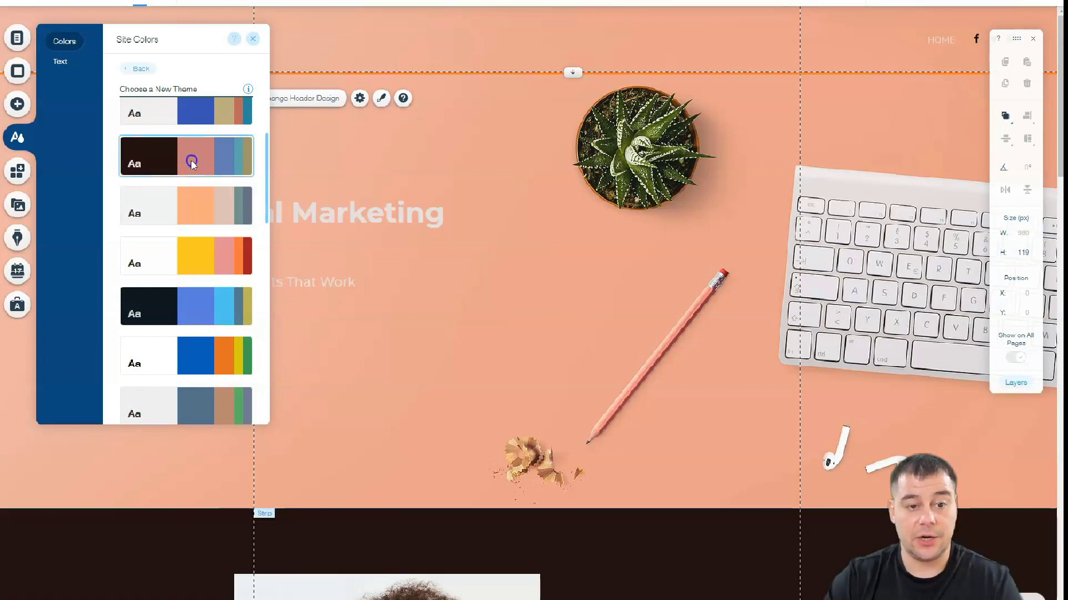
scroll(516, 259, "down", 3)
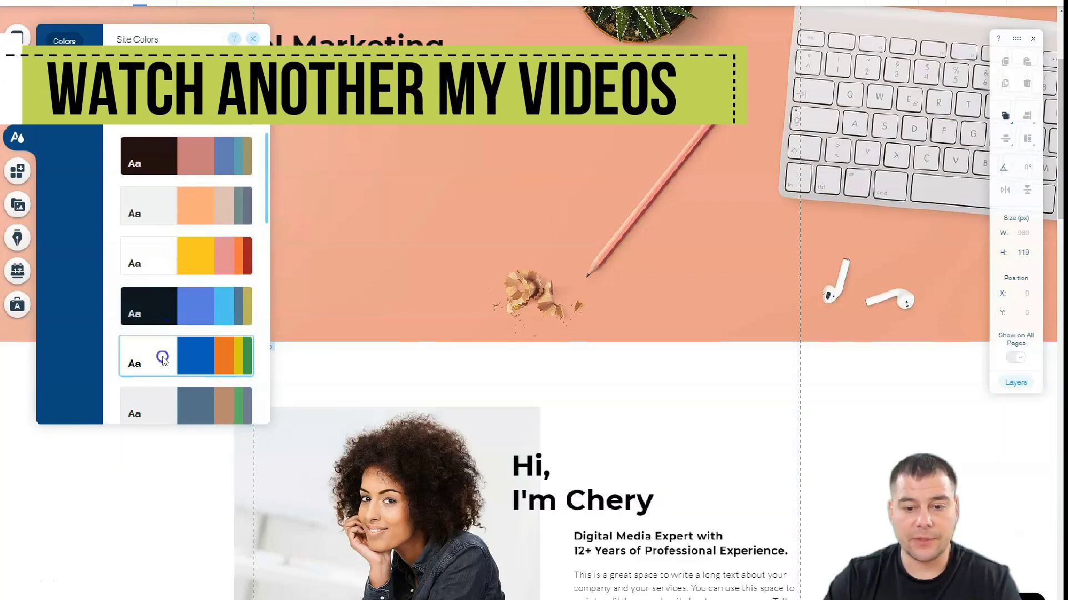
left_click(164, 311)
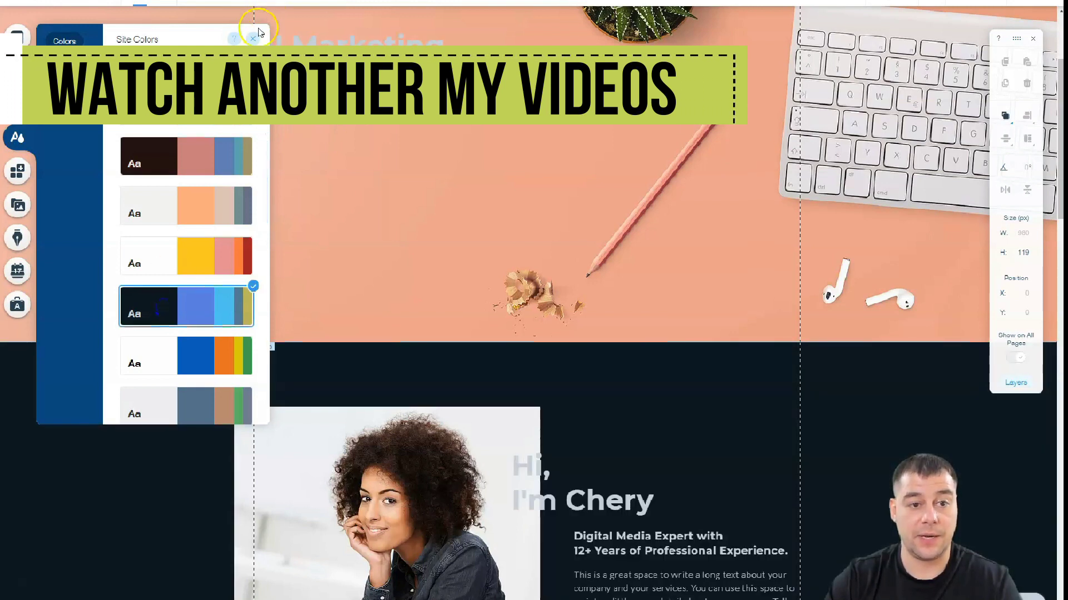
left_click(560, 278)
scroll(561, 281, "down", 5)
scroll(559, 278, "down", 15)
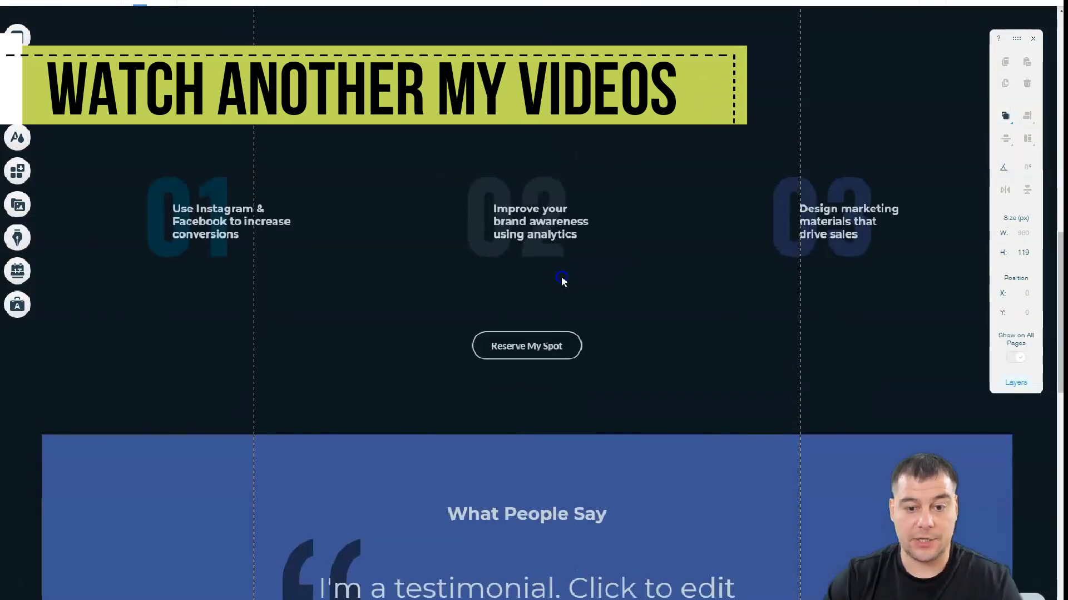
scroll(556, 278, "down", 3)
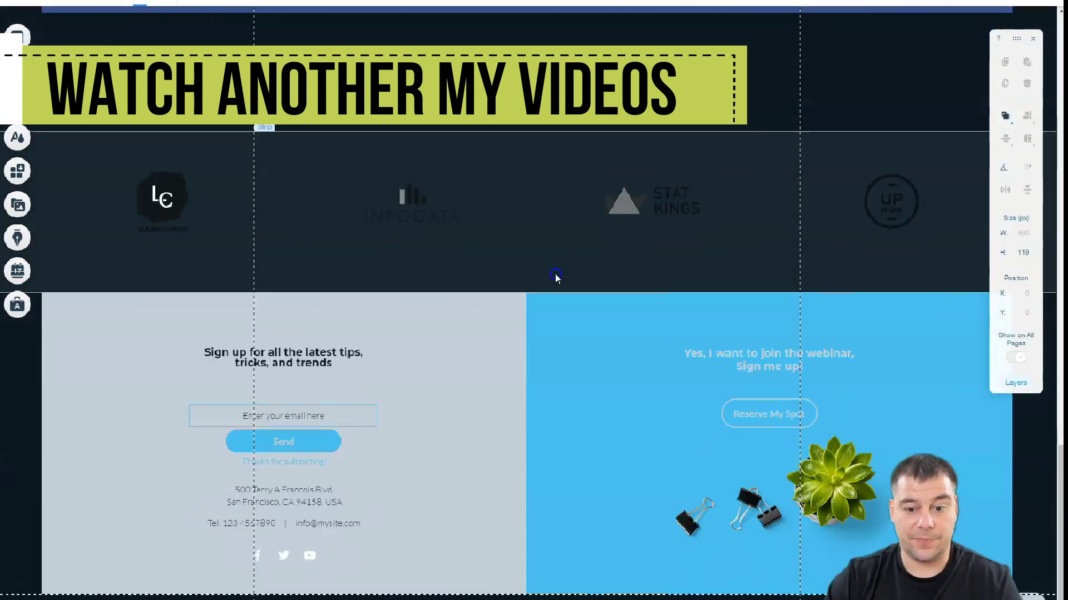
scroll(552, 275, "up", 12)
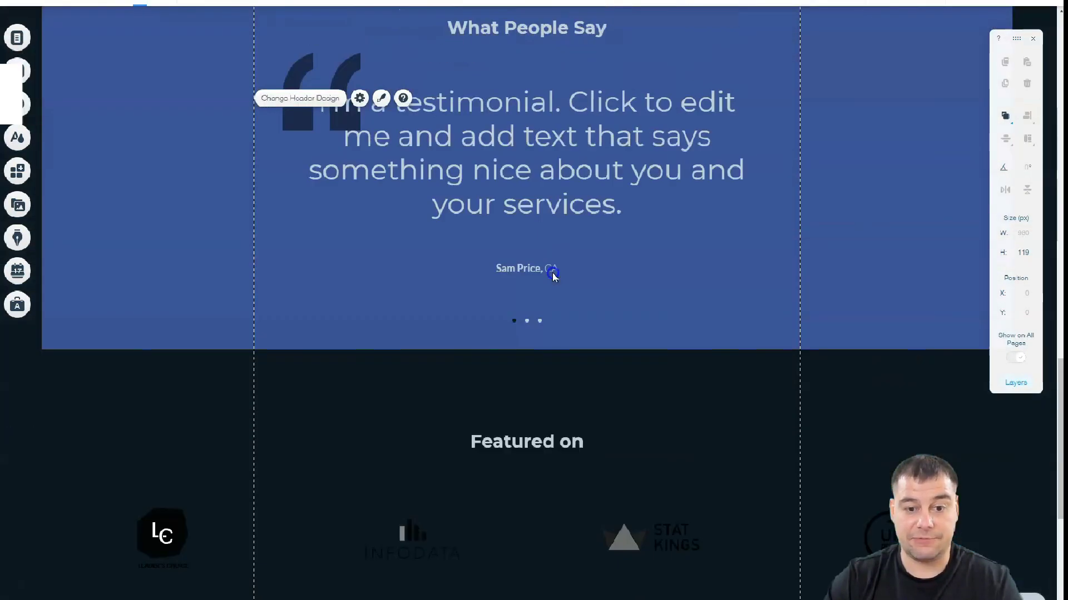
scroll(550, 274, "up", 10)
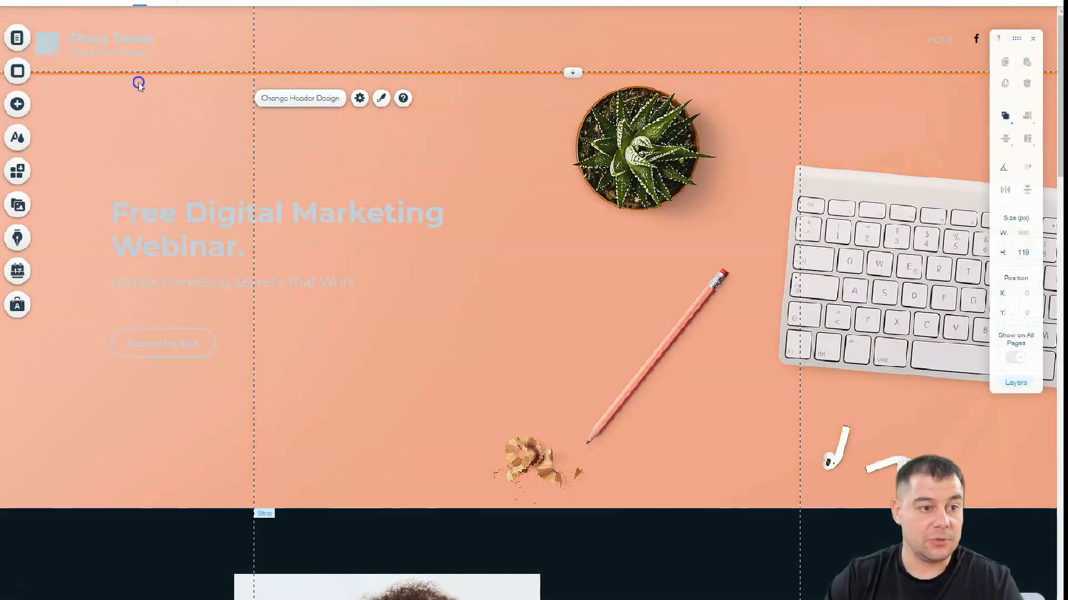
- Try the Orchid image as the page background, check it down the page, and undo the change
left_click(17, 73)
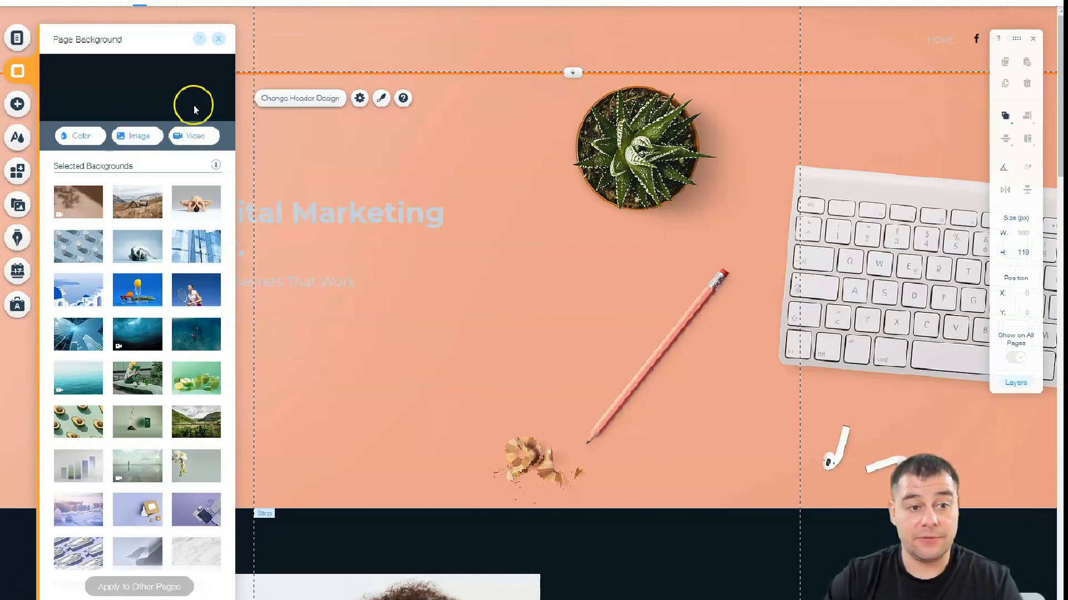
scroll(146, 269, "down", 5)
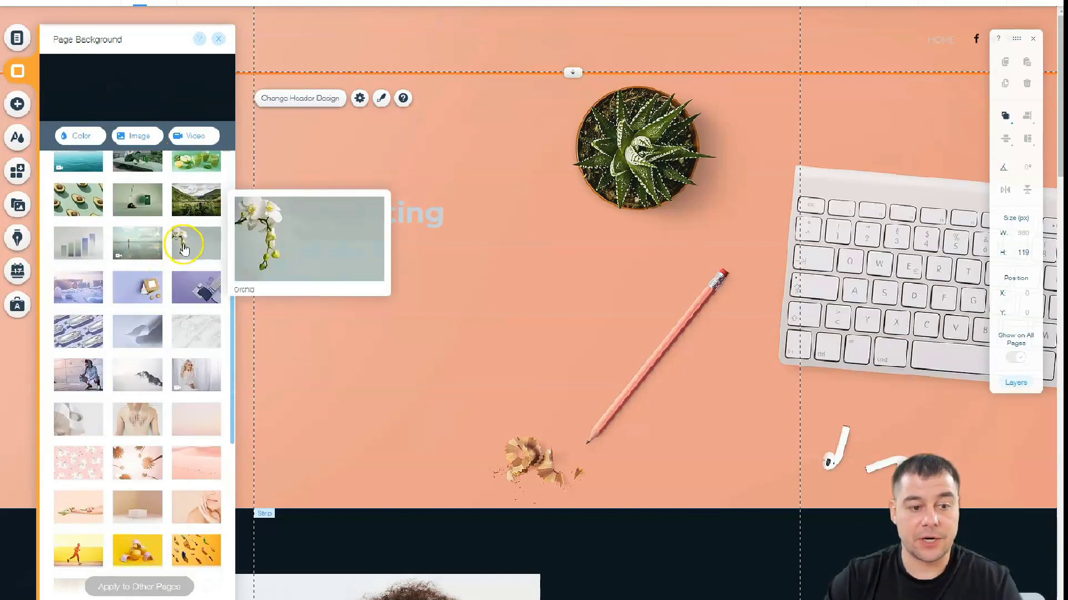
left_click(184, 246)
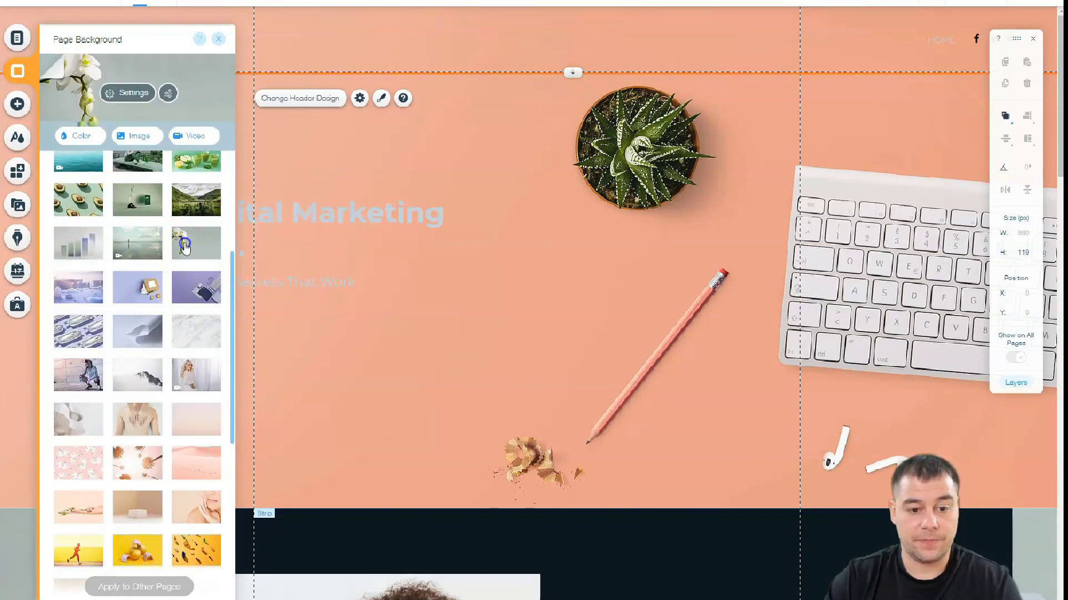
scroll(551, 267, "down", 15)
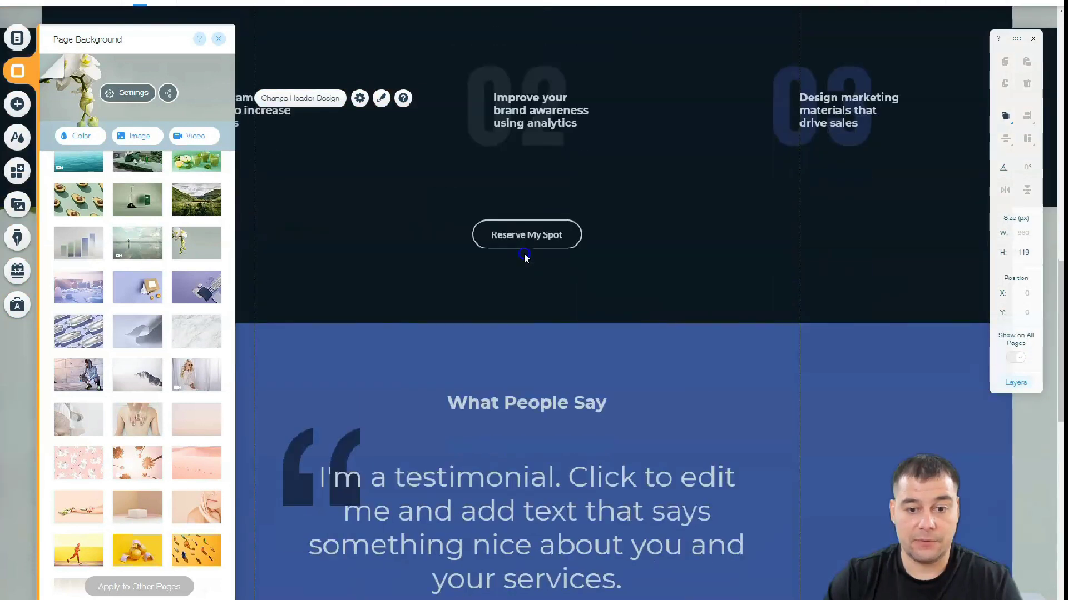
scroll(525, 256, "down", 12)
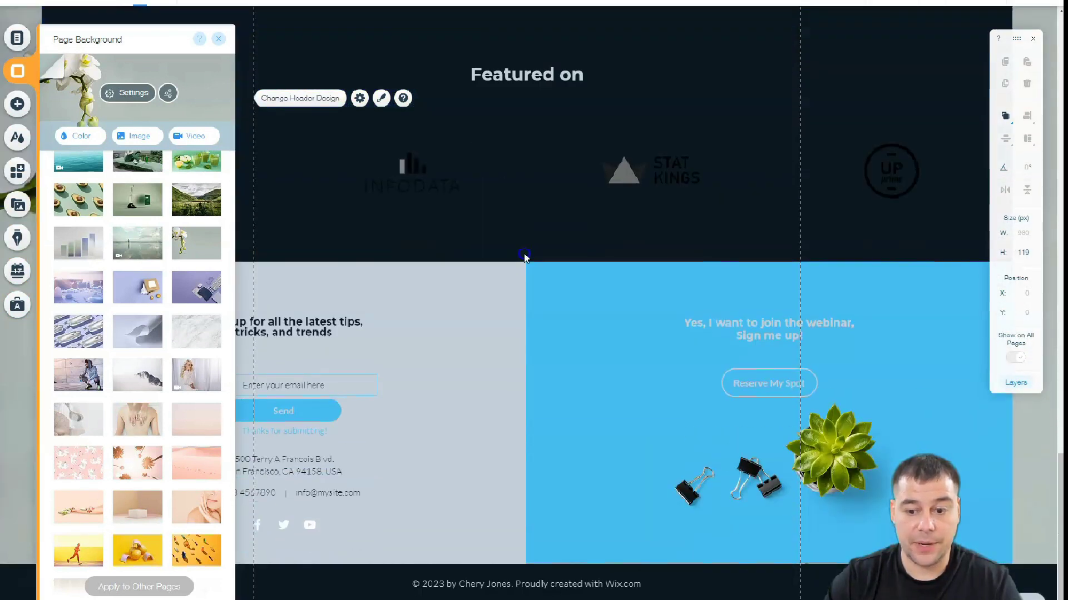
scroll(524, 256, "up", 20)
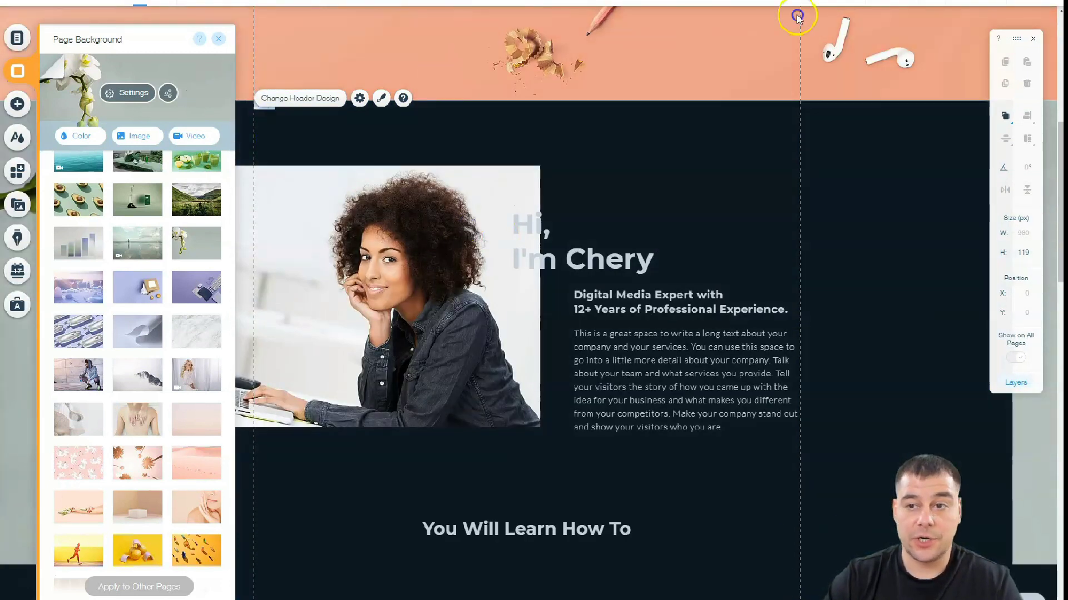
left_click(885, 2)
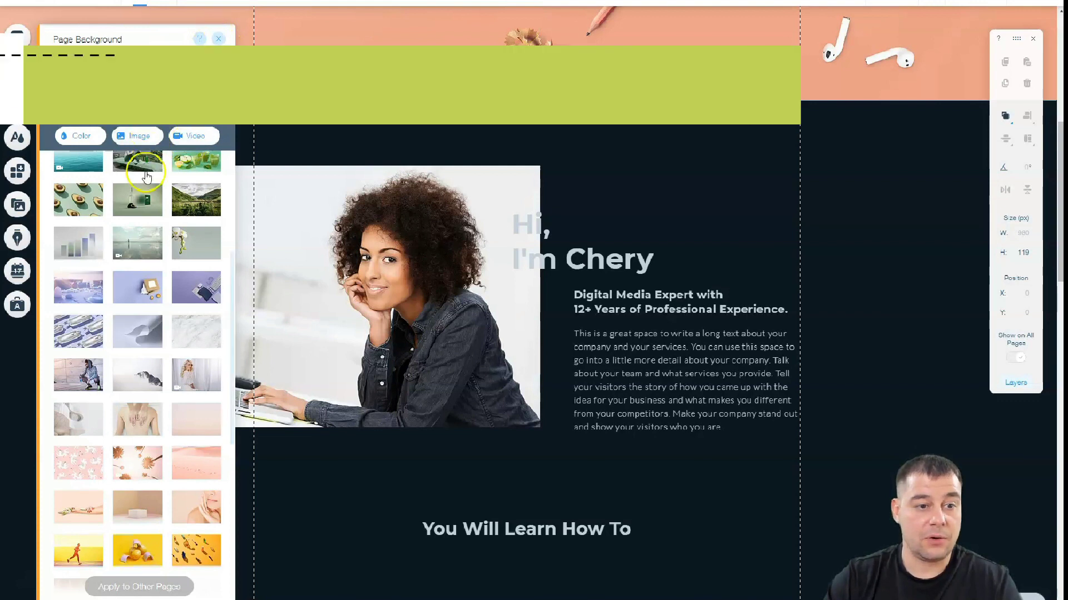
- Reapply the Orchid image as the page background and examine how it shows beside the sections down the page
mouse_move(190, 243)
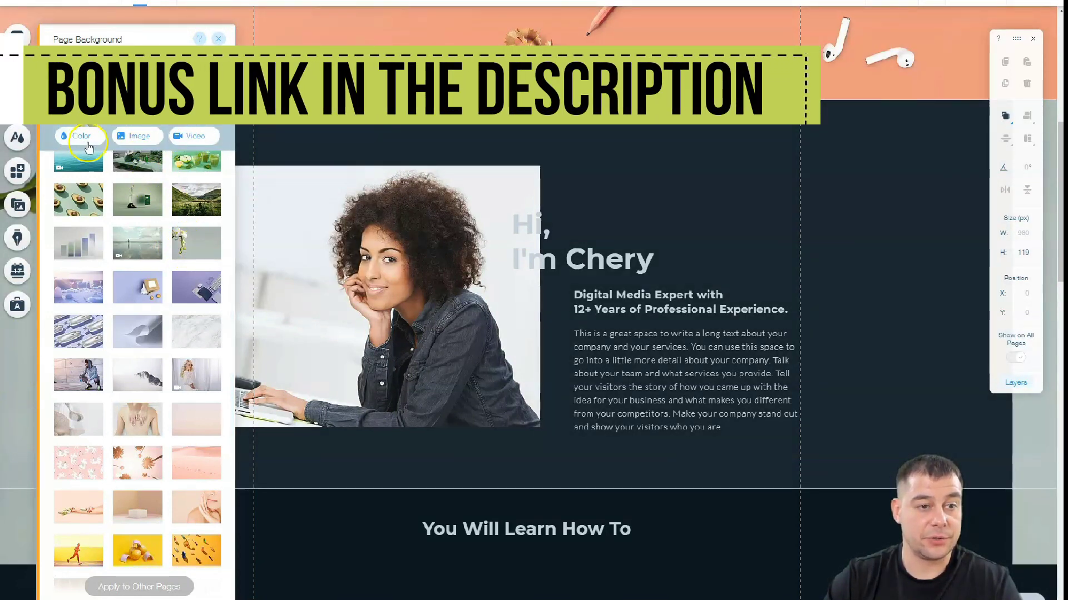
left_click(223, 38)
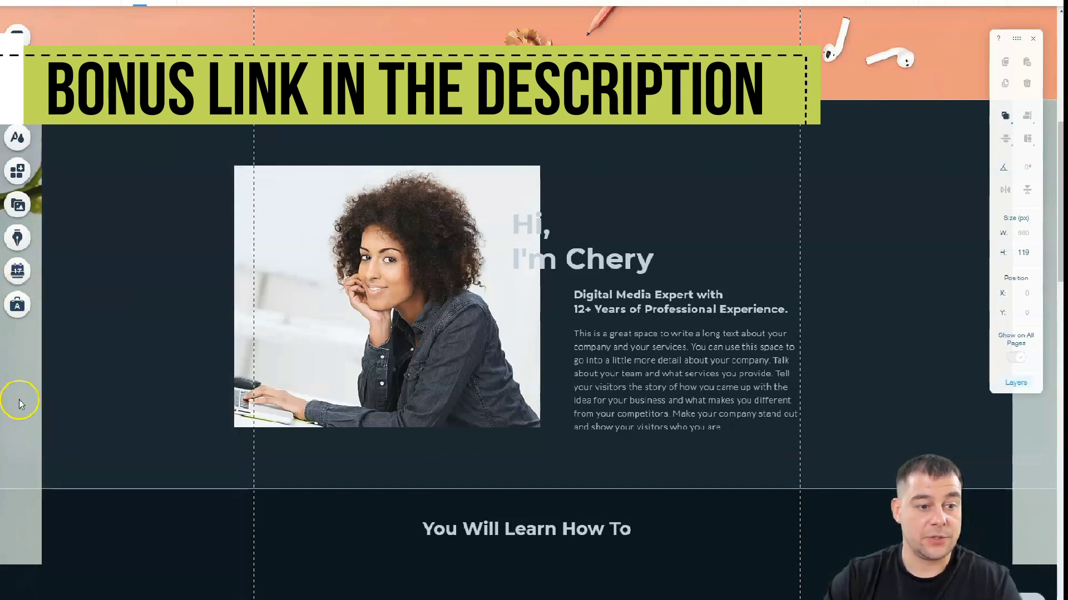
scroll(26, 384, "up", 3)
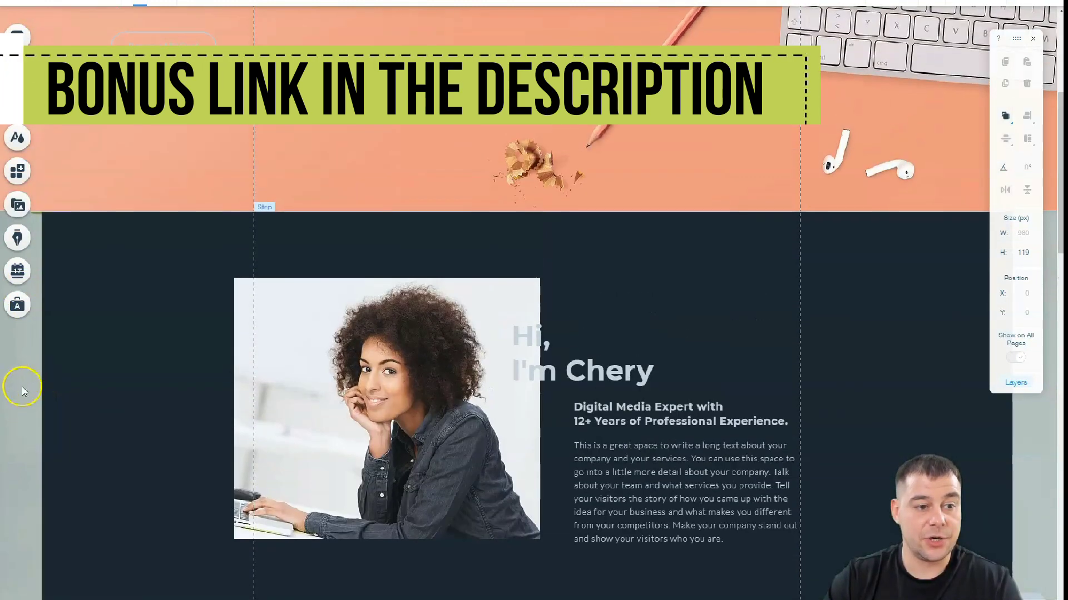
scroll(20, 367, "down", 7)
scroll(21, 371, "up", 3)
scroll(21, 370, "down", 6)
scroll(21, 370, "down", 5)
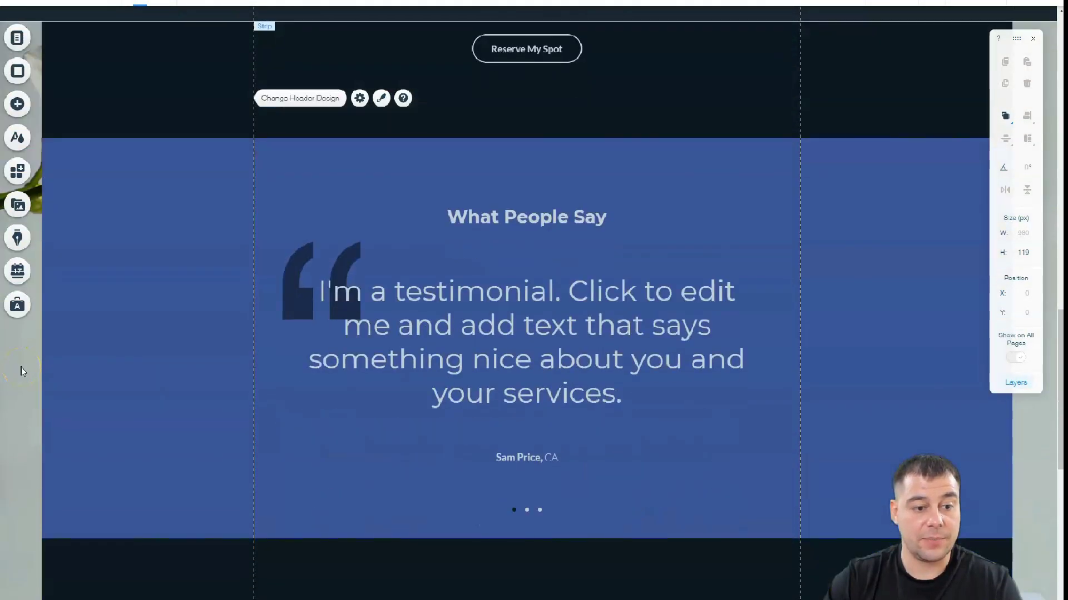
scroll(21, 368, "up", 12)
scroll(19, 340, "up", 2)
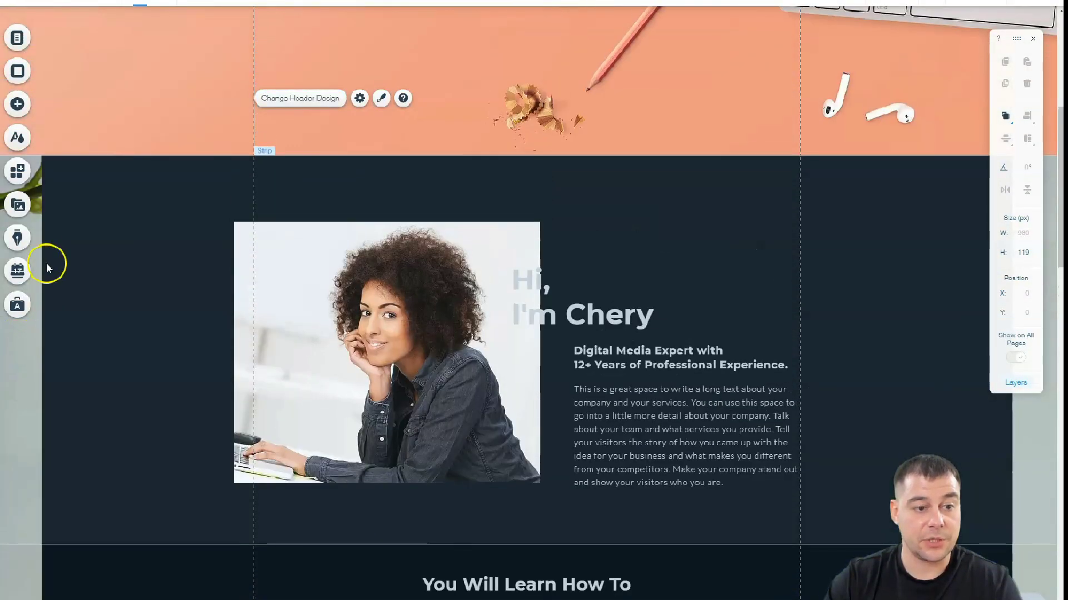
scroll(111, 242, "up", 6)
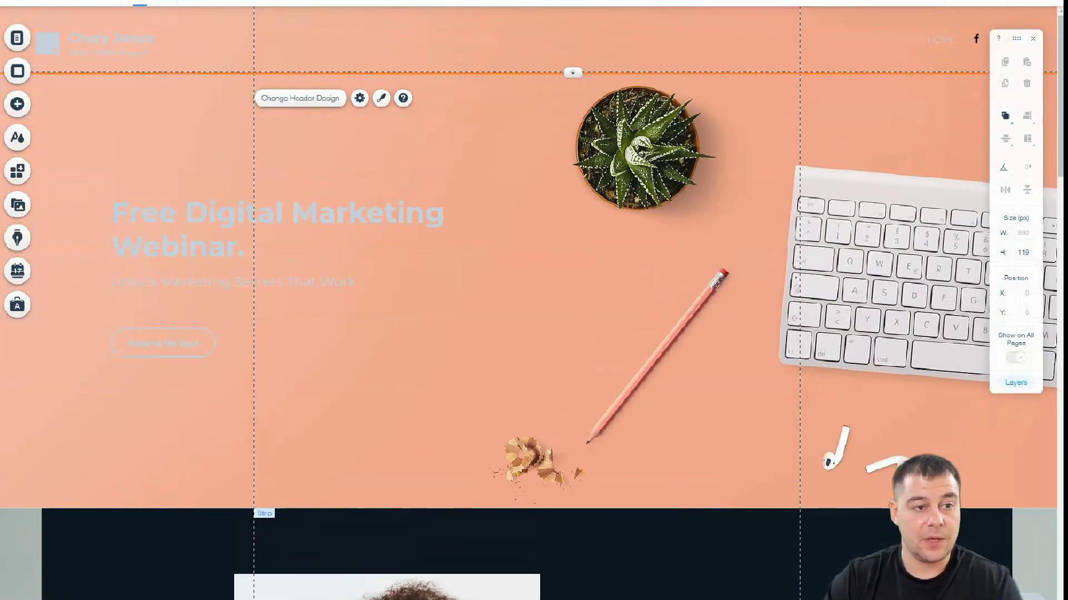
- Undo the Orchid page background and close the background options
left_click(17, 71)
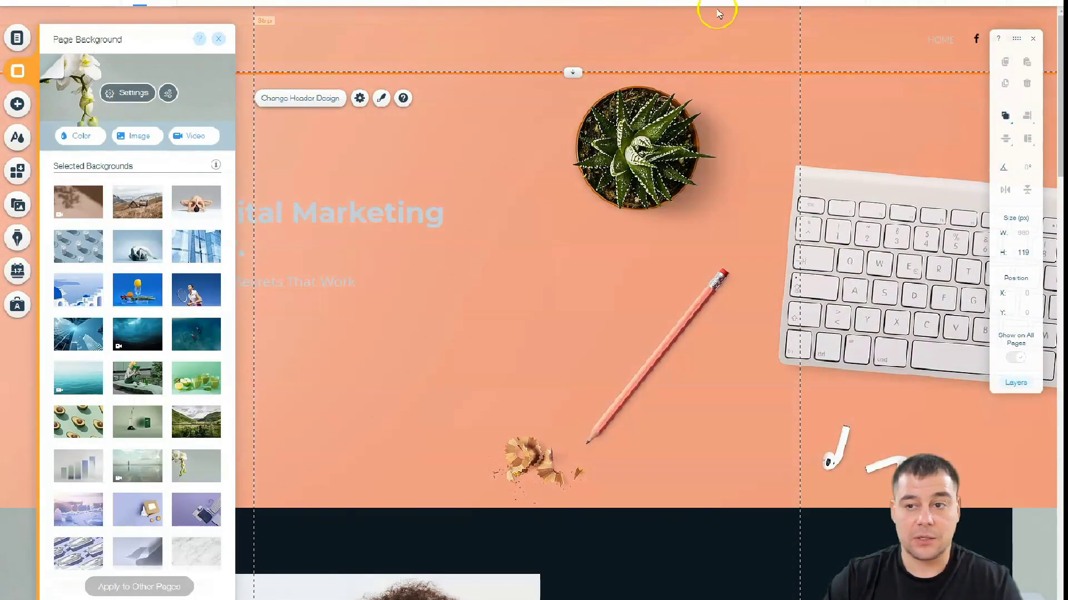
left_click(885, 3)
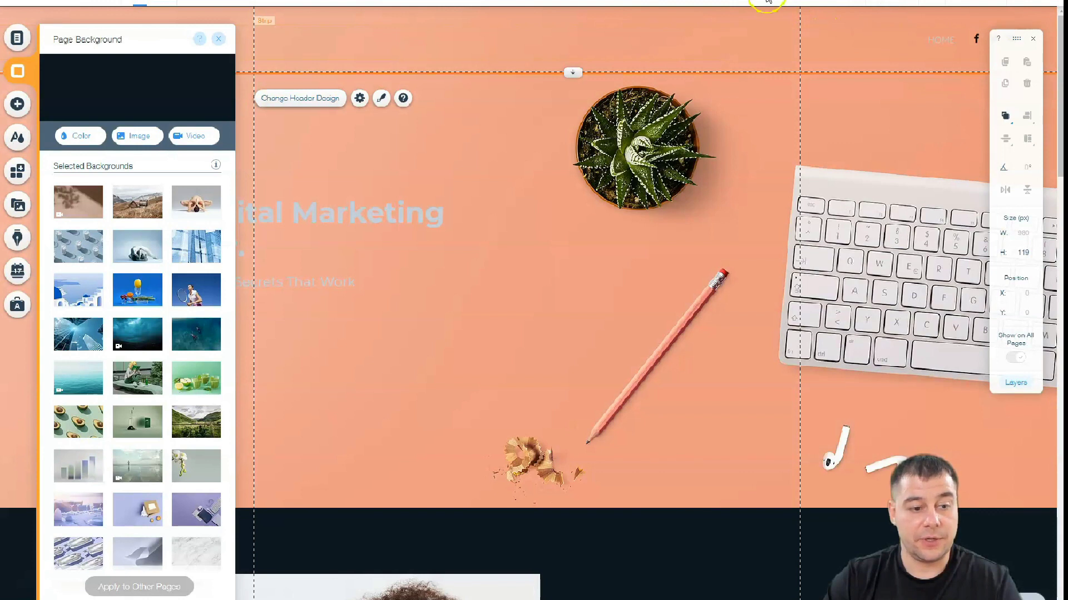
left_click(220, 40)
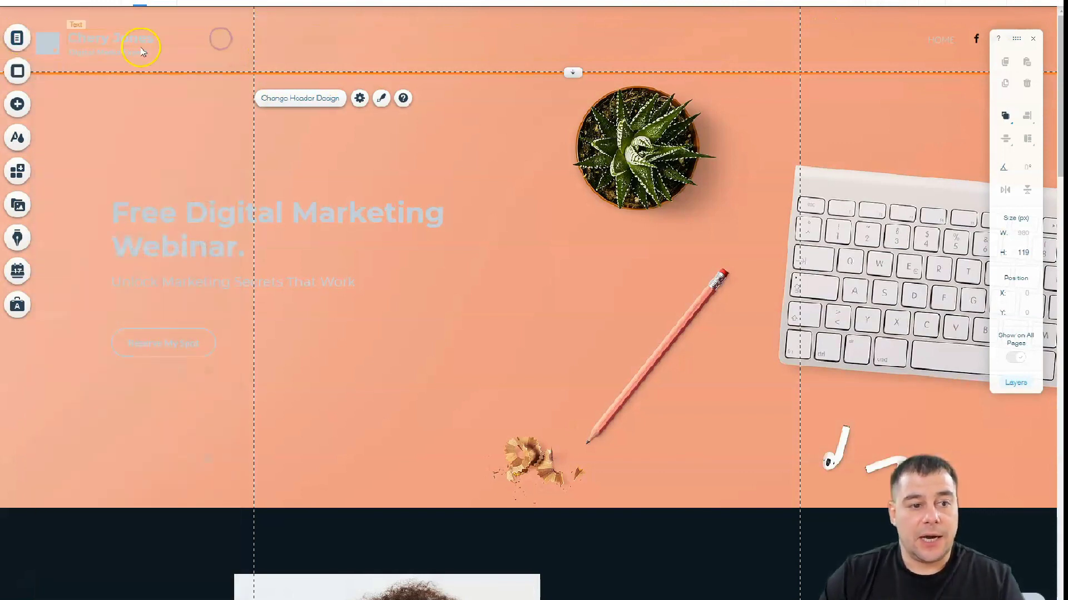
- Look through the strip categories and add the plain black Classic strip to the page
left_click(17, 105)
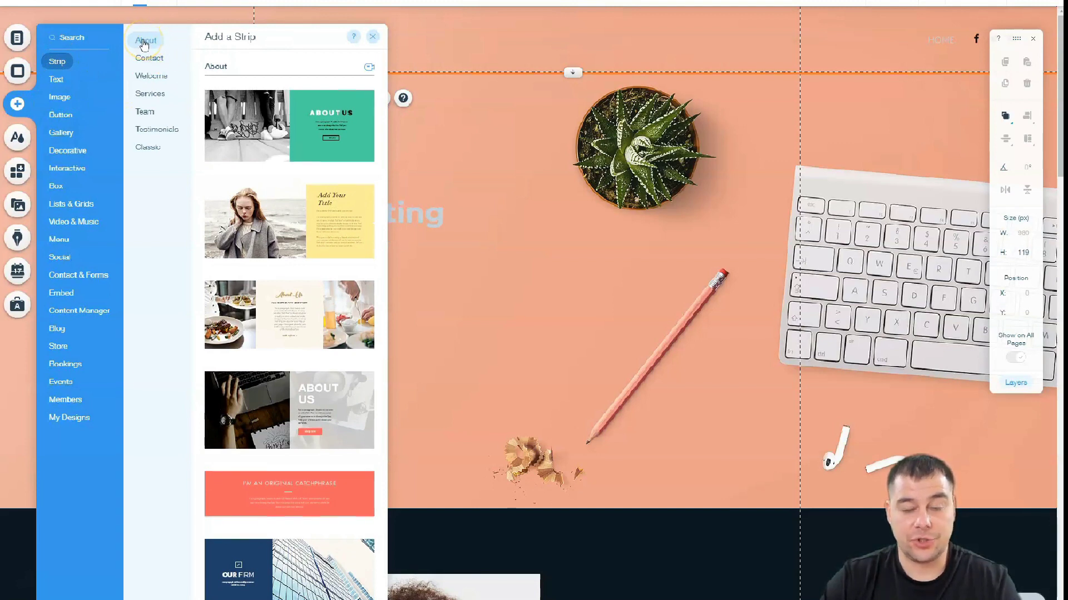
left_click(149, 58)
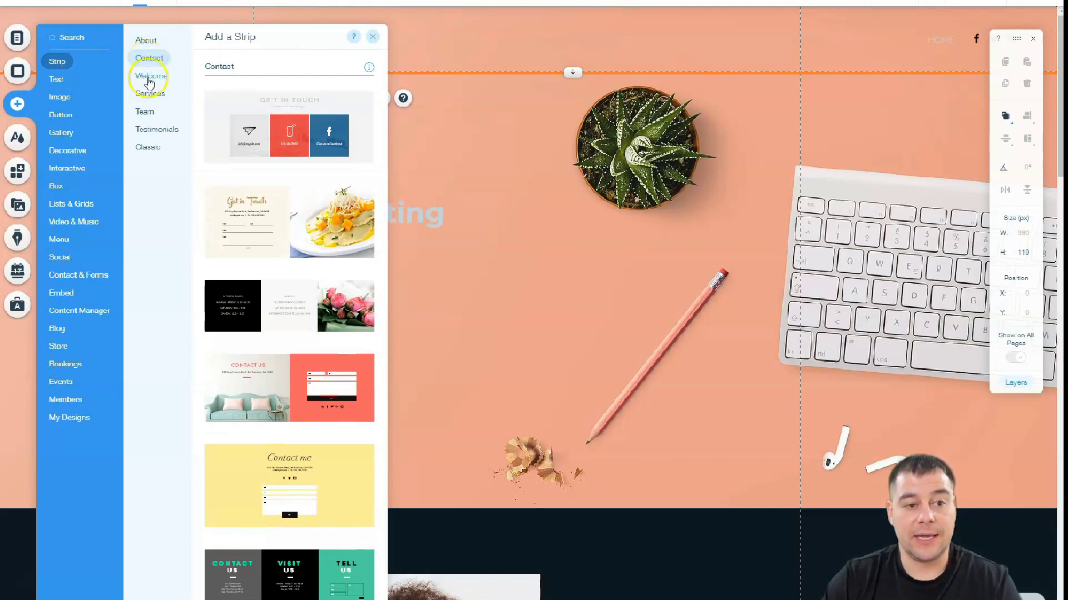
left_click(149, 78)
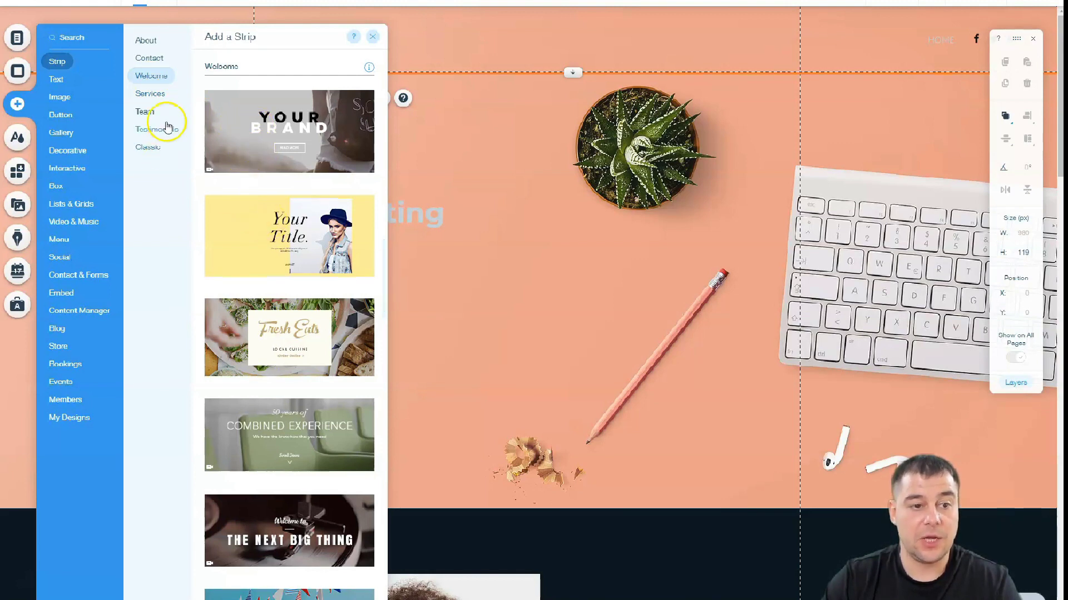
left_click(145, 112)
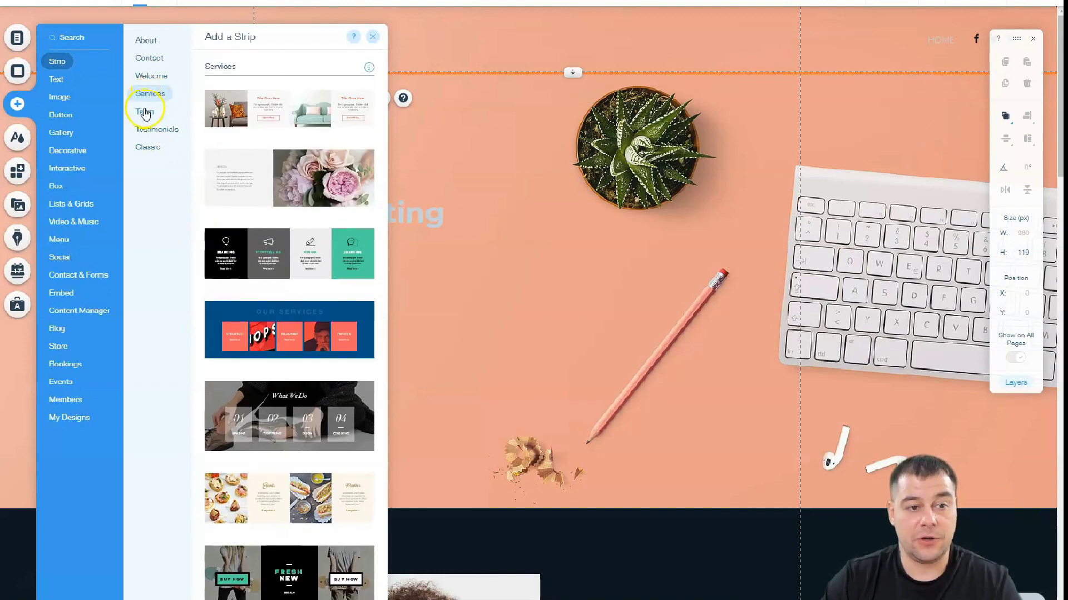
left_click(143, 130)
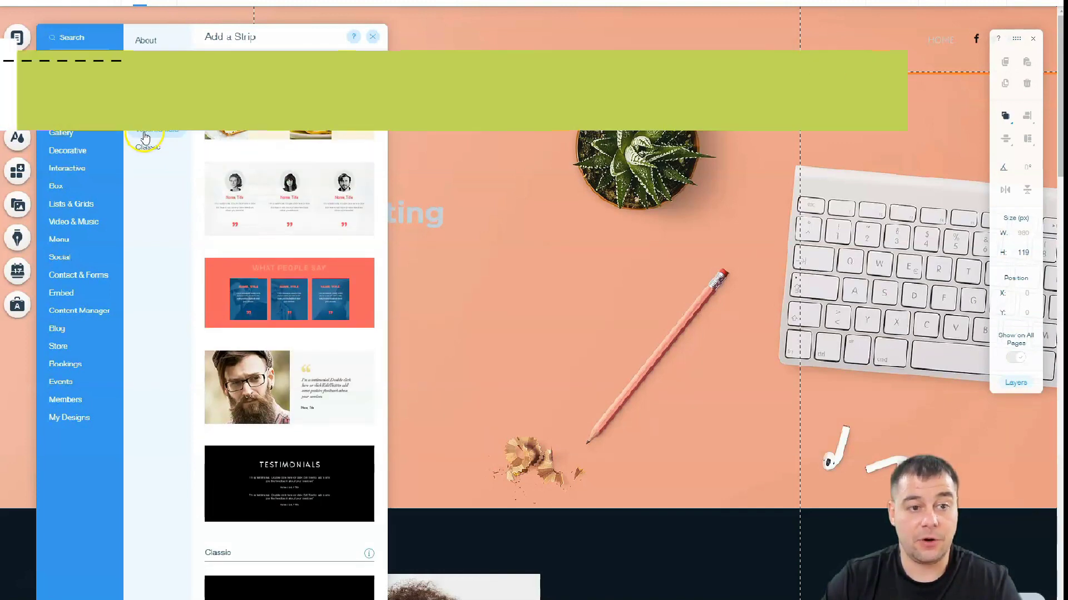
left_click(143, 146)
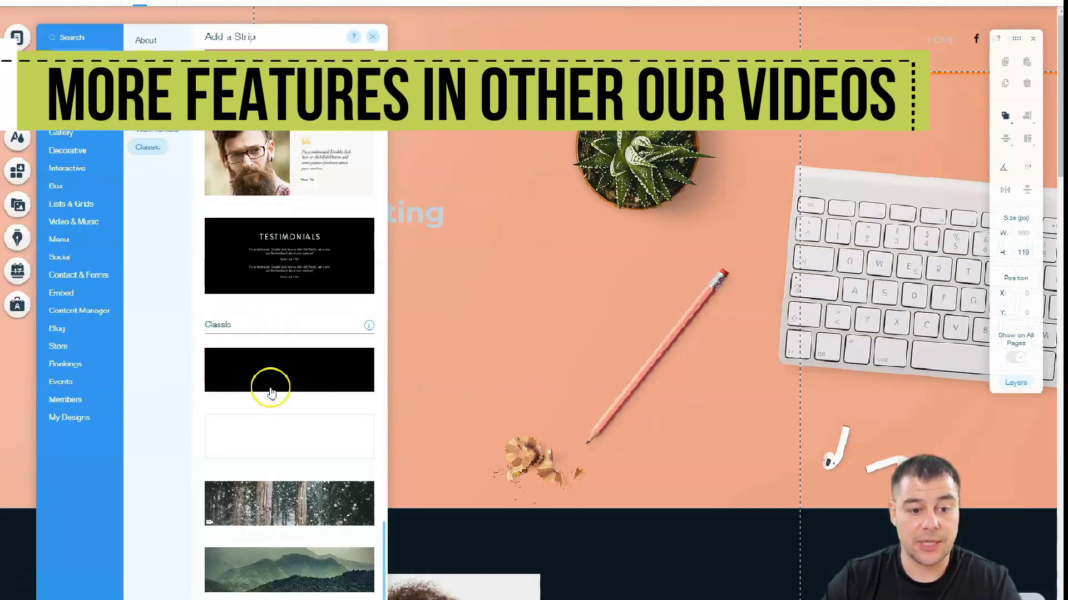
left_click(317, 358)
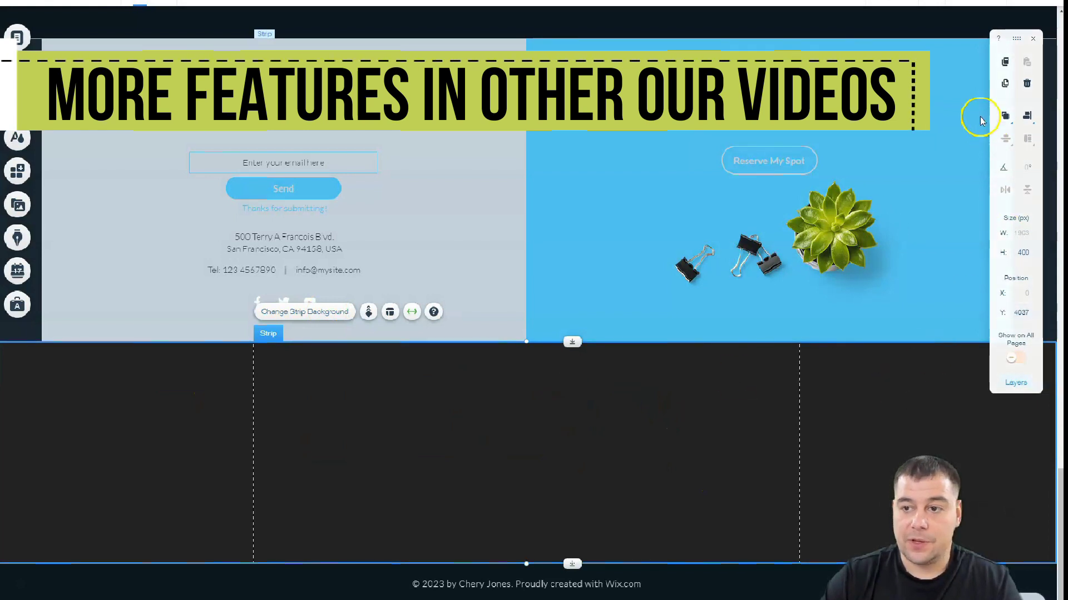
- Move the new black strip above the sign-up section and add empty space between the two
left_click(928, 5)
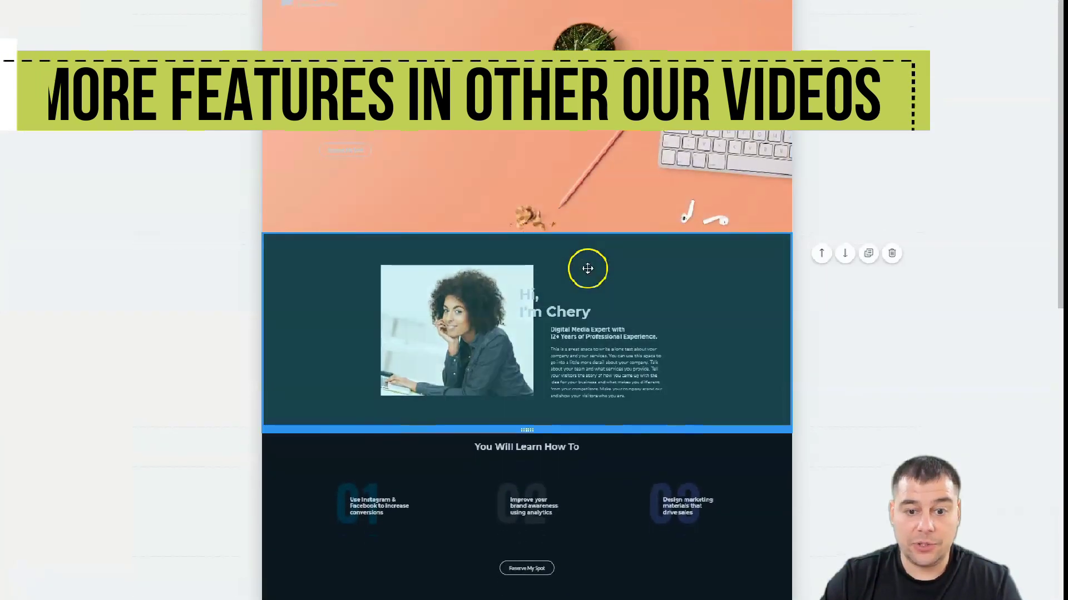
scroll(650, 352, "down", 5)
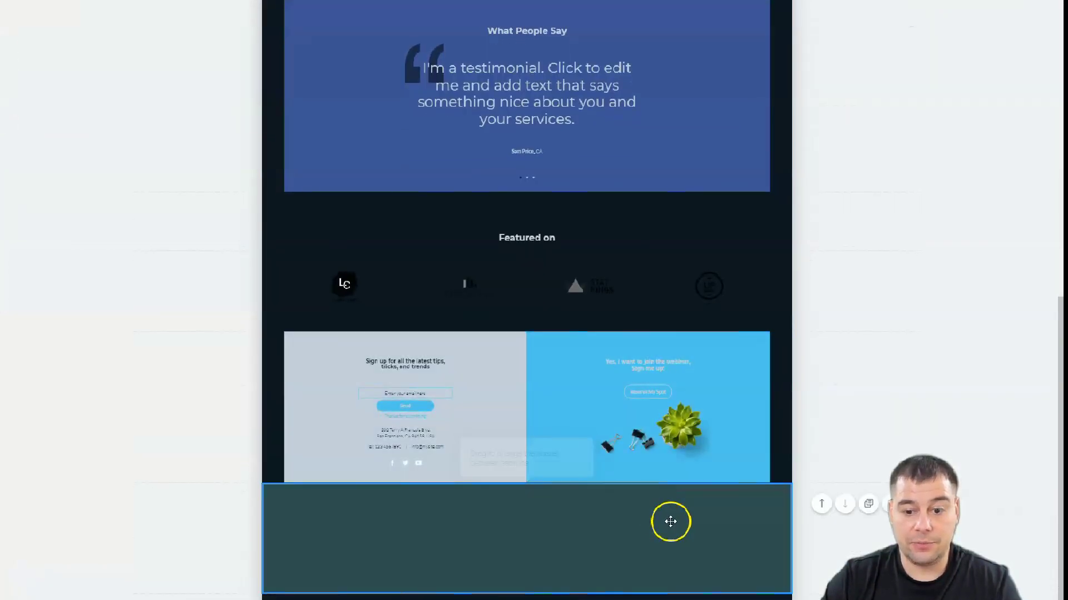
left_click(823, 502)
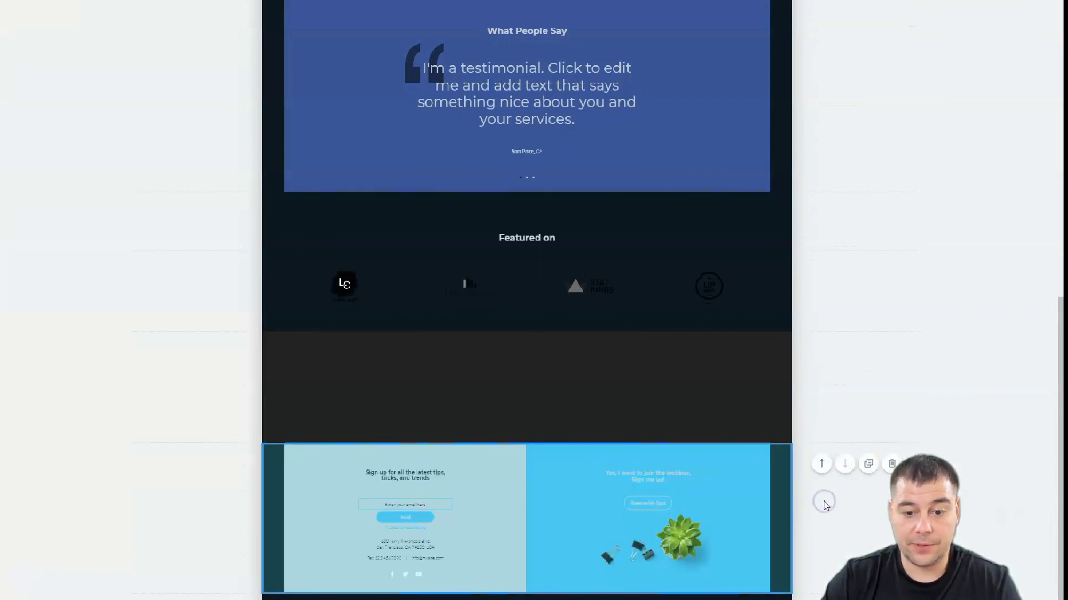
left_click_drag(534, 442, 525, 528)
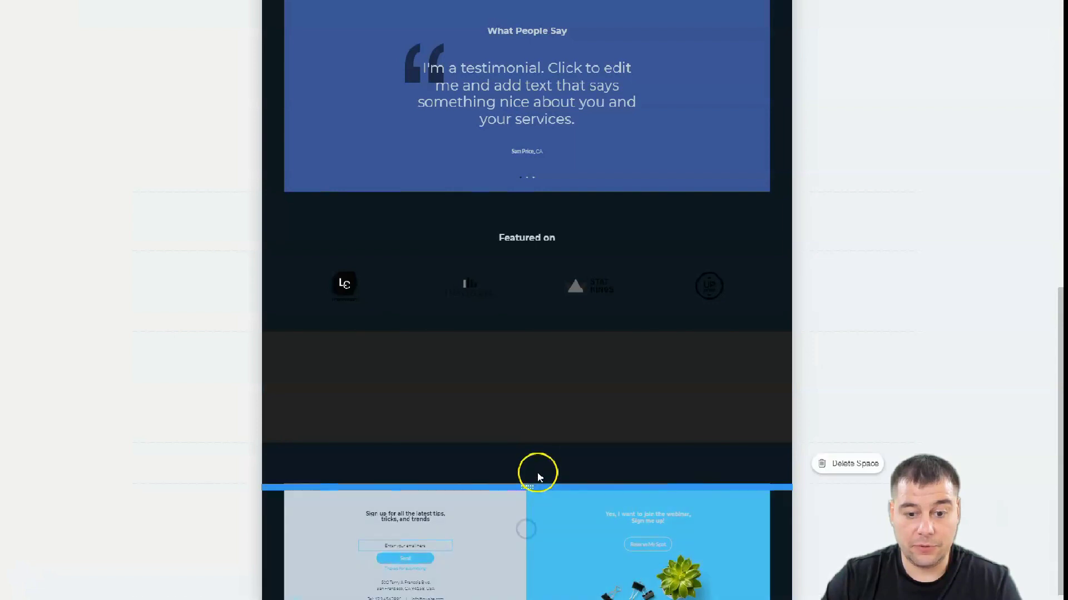
left_click(525, 428)
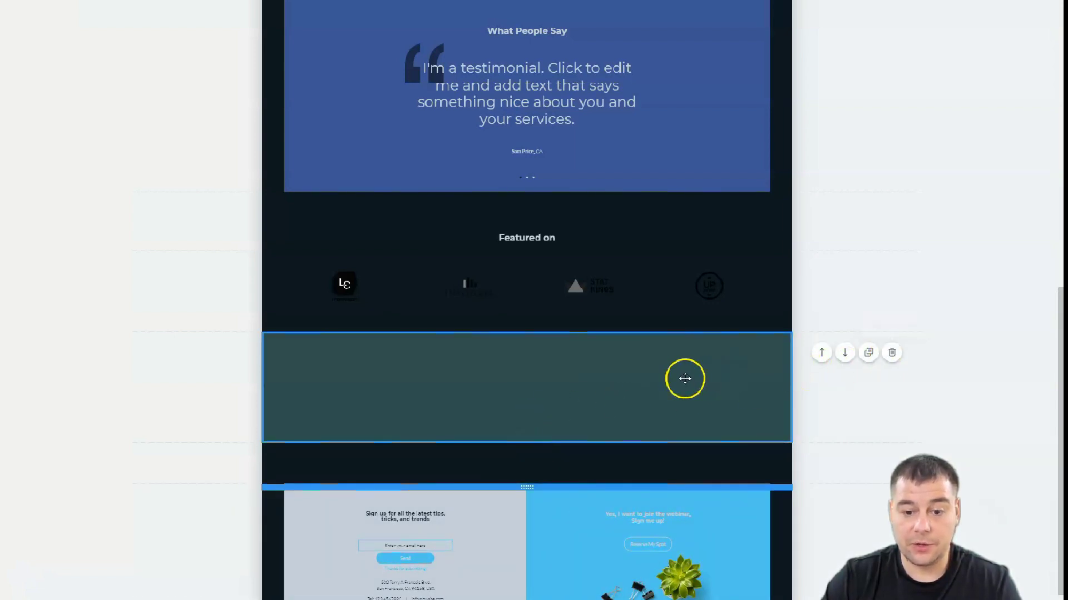
- Delete the logo strip under the Featured on heading and return to the normal page view
scroll(653, 363, "up", 1)
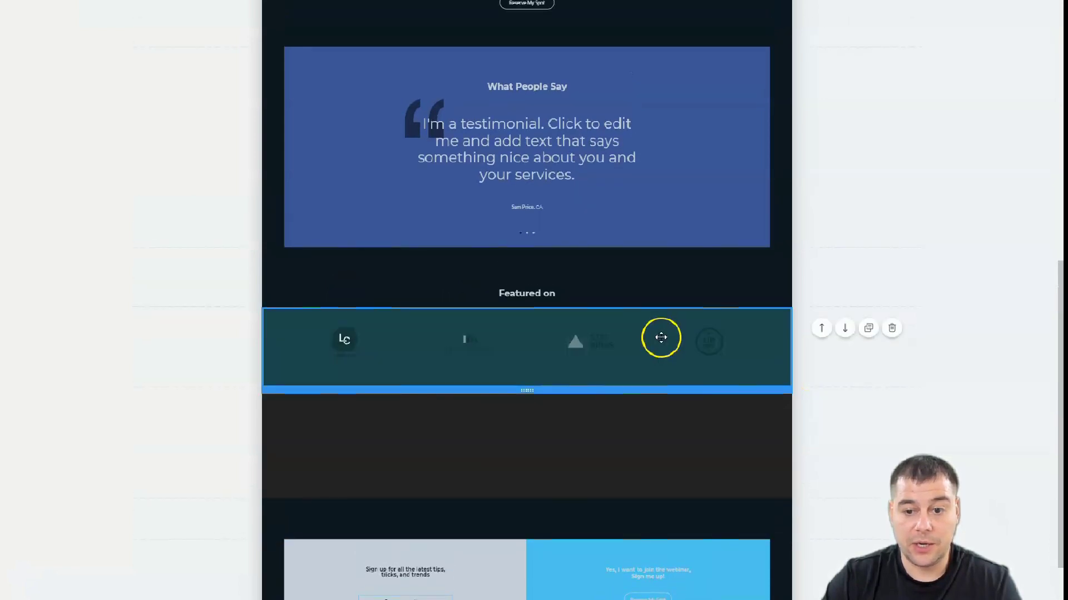
left_click(891, 330)
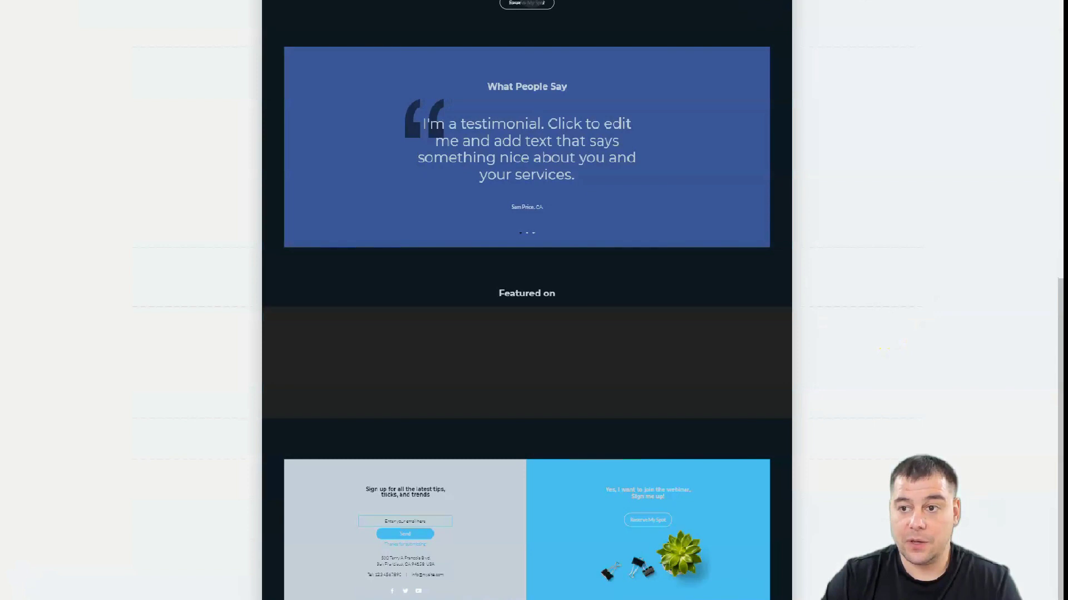
key("Escape")
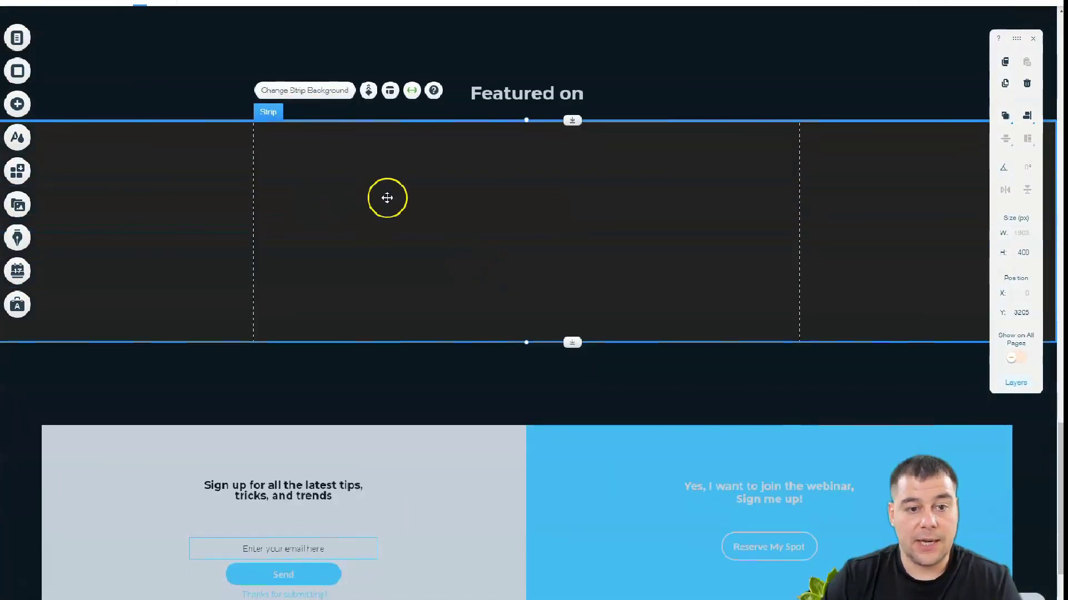
- Add the HUGE TITLE text element to the middle of the black strip
left_click(17, 105)
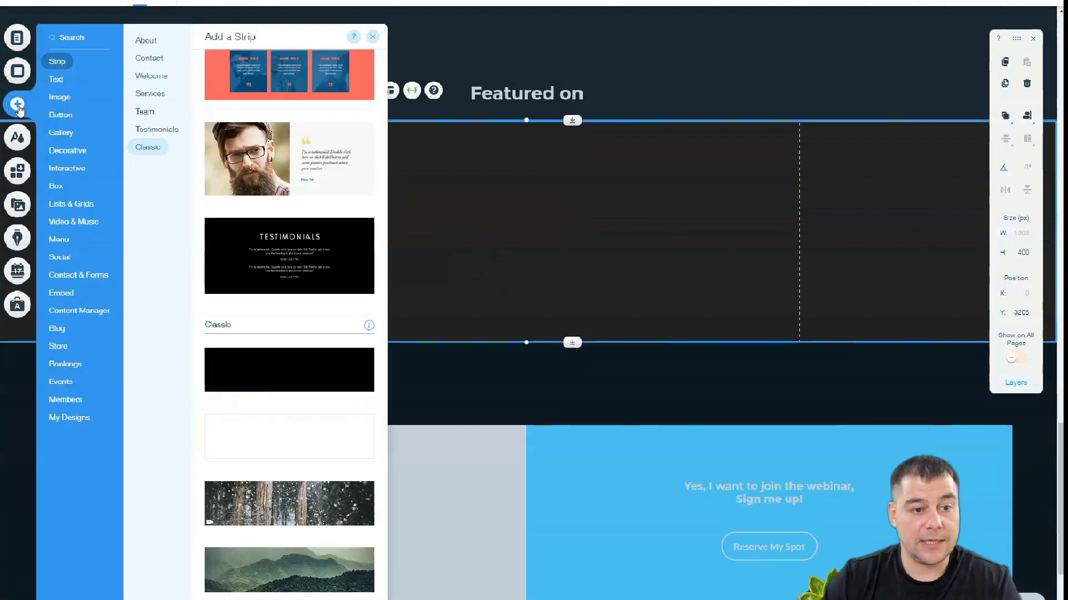
left_click(56, 80)
left_click(274, 405)
left_click_drag(254, 559, 510, 201)
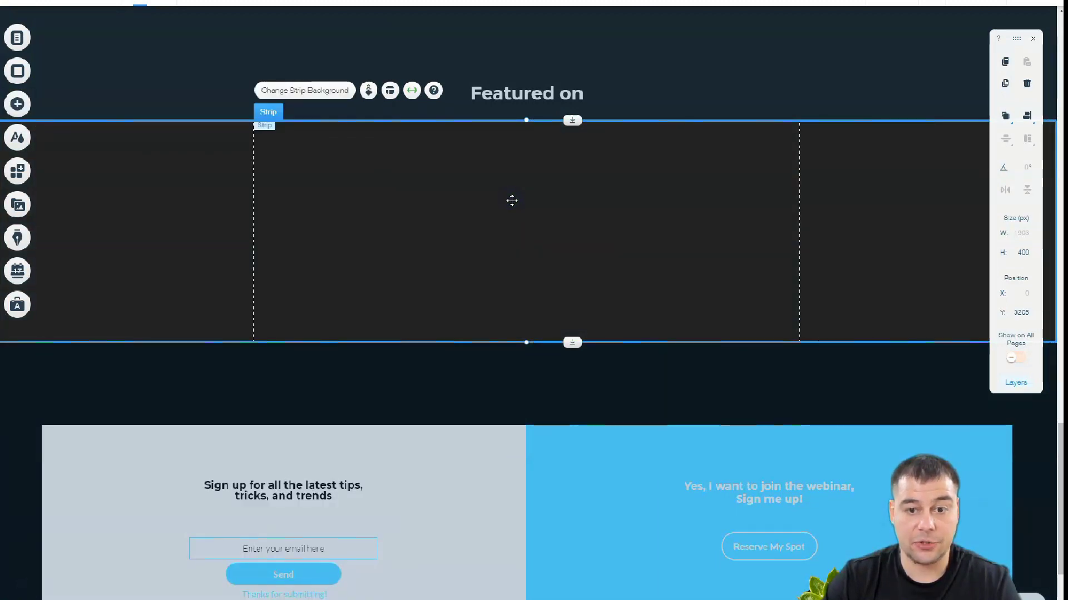
left_click(547, 160)
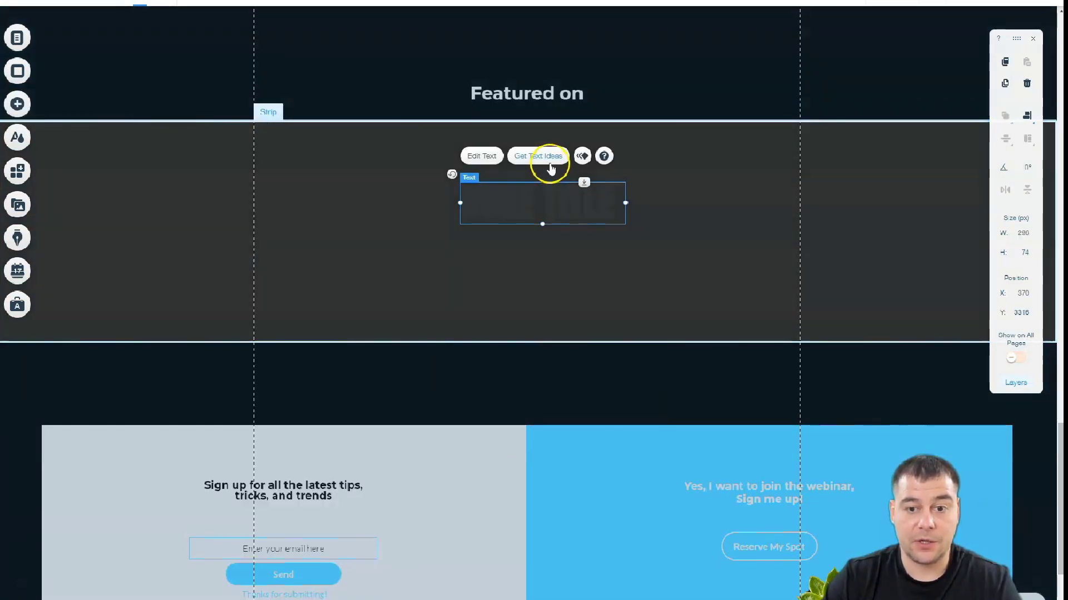
- Select the HUGE TITLE text for editing and check its font color options
double_click(534, 201)
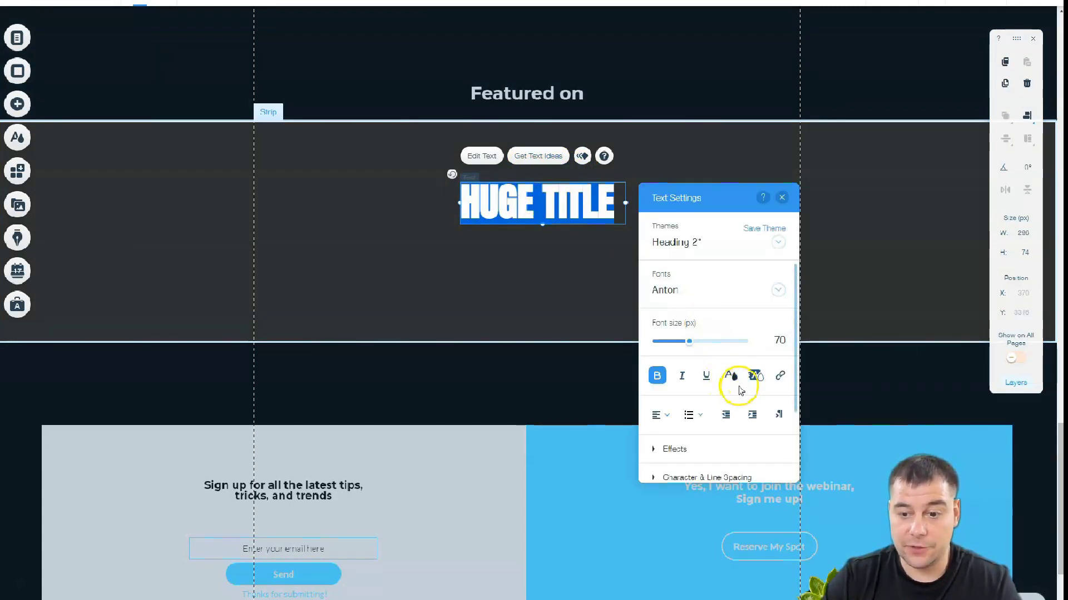
left_click(732, 376)
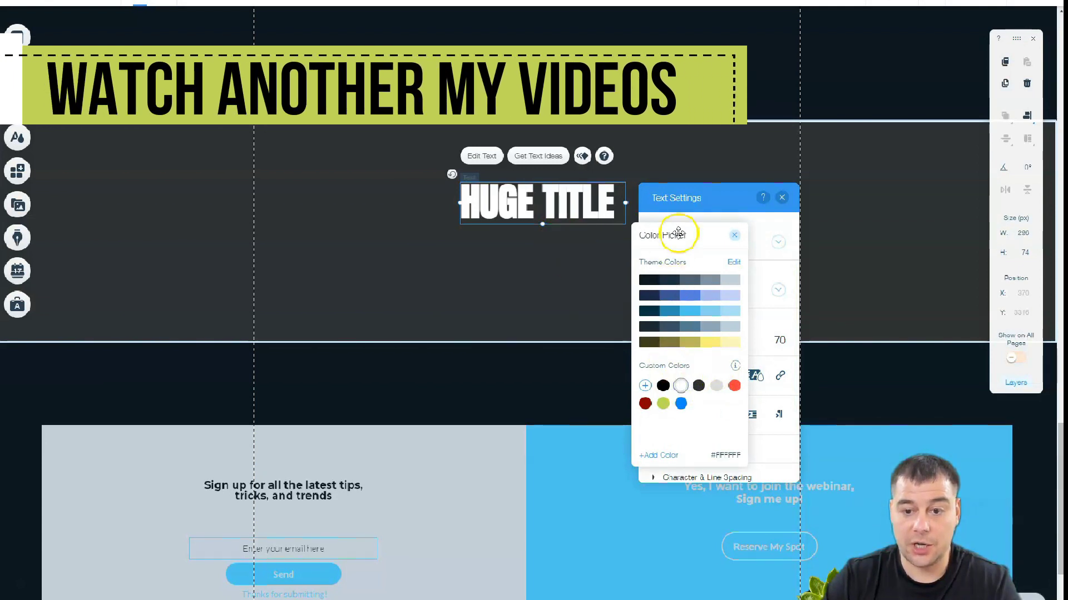
left_click(734, 236)
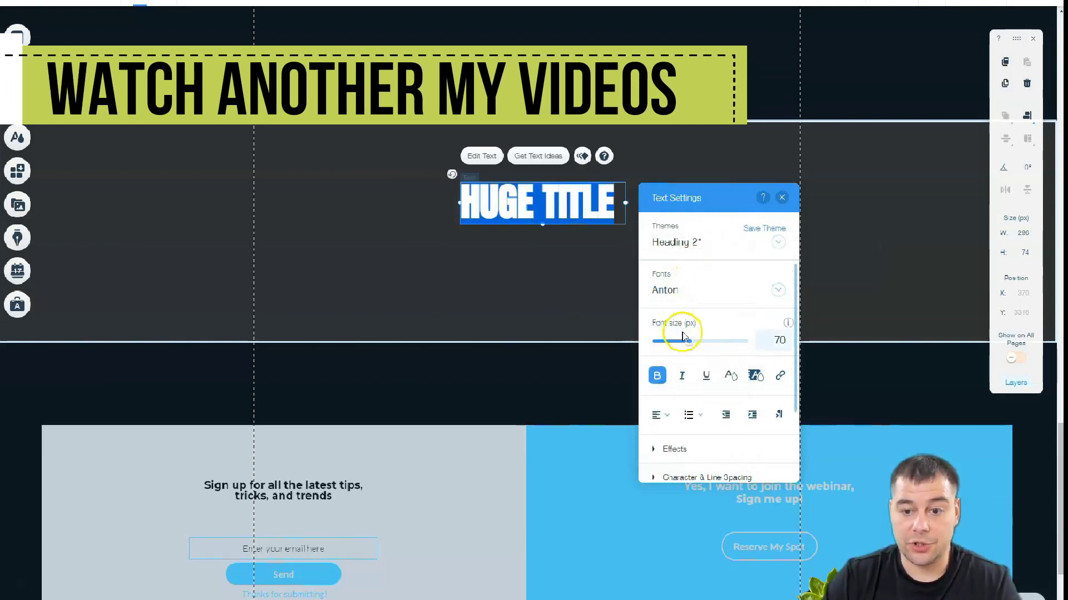
- Apply the Heading 1 theme to the HUGE TITLE text and make it italic and underlined
key("ctrl+z")
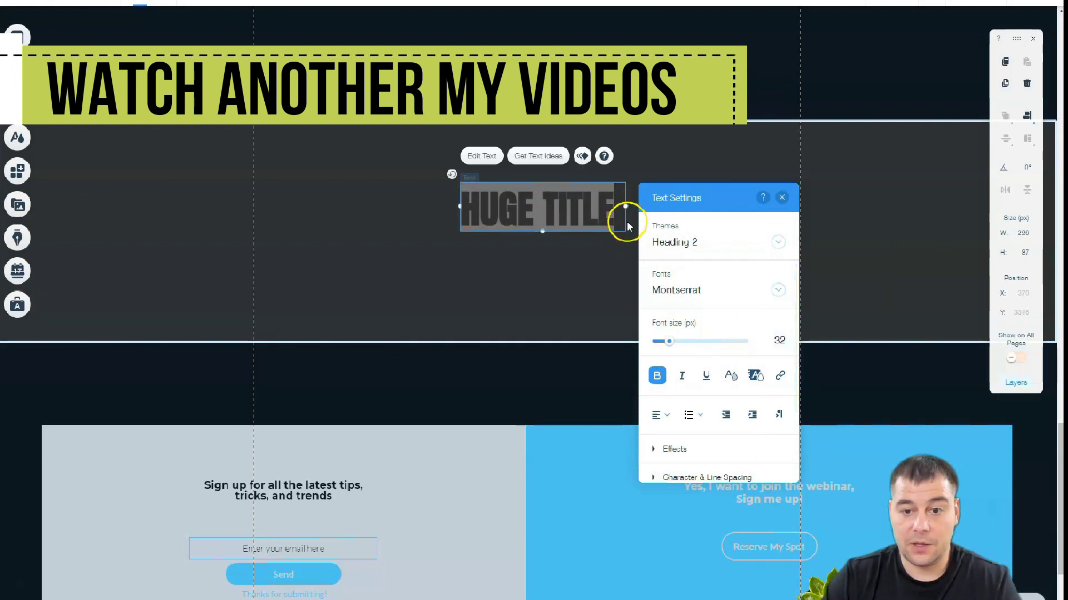
left_click(777, 246)
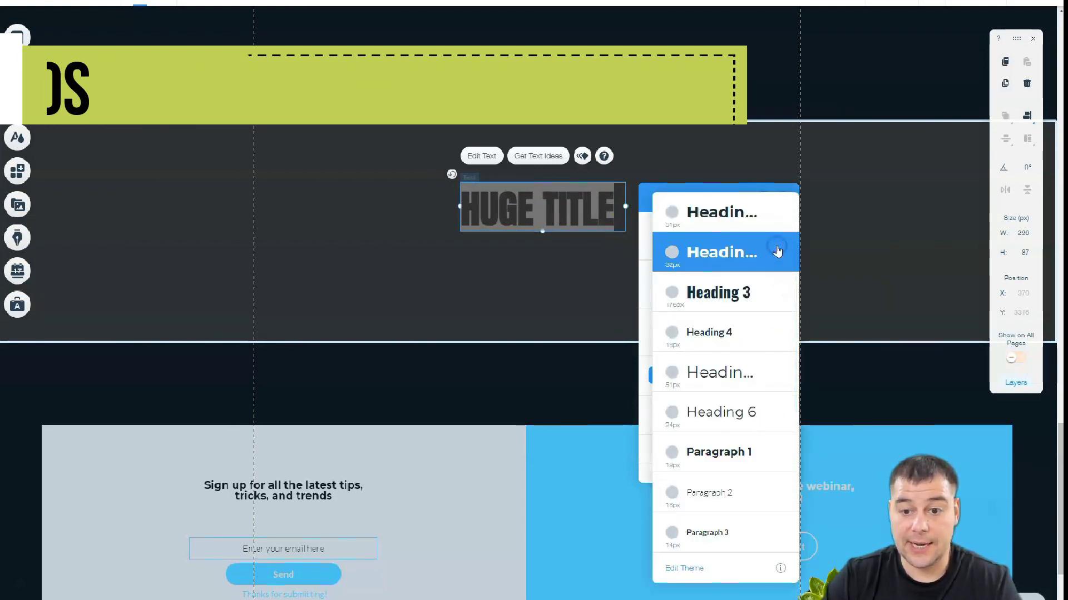
left_click(738, 218)
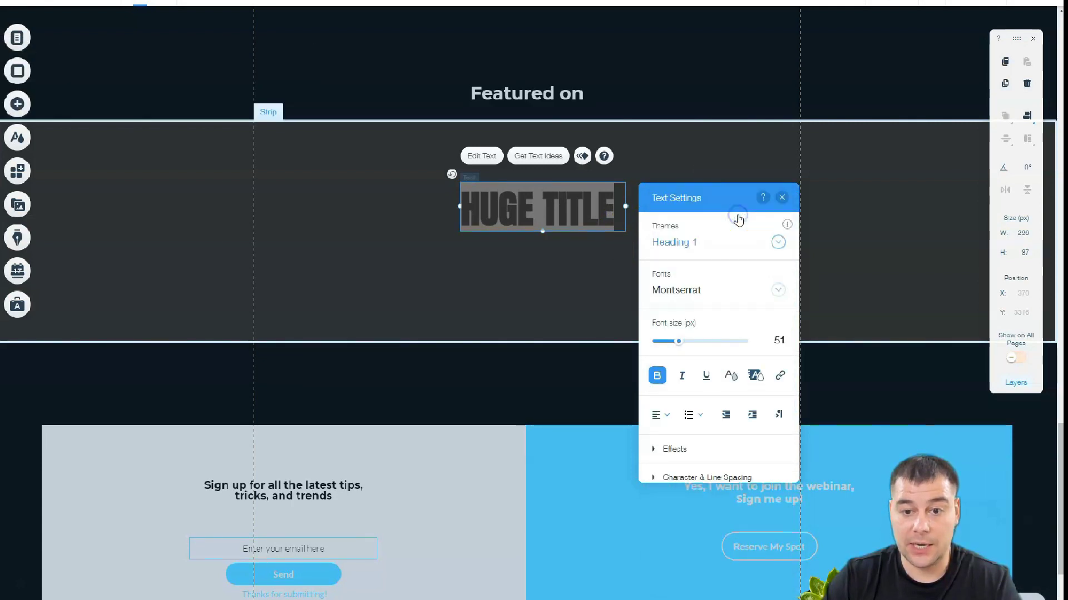
left_click(681, 377)
left_click(706, 378)
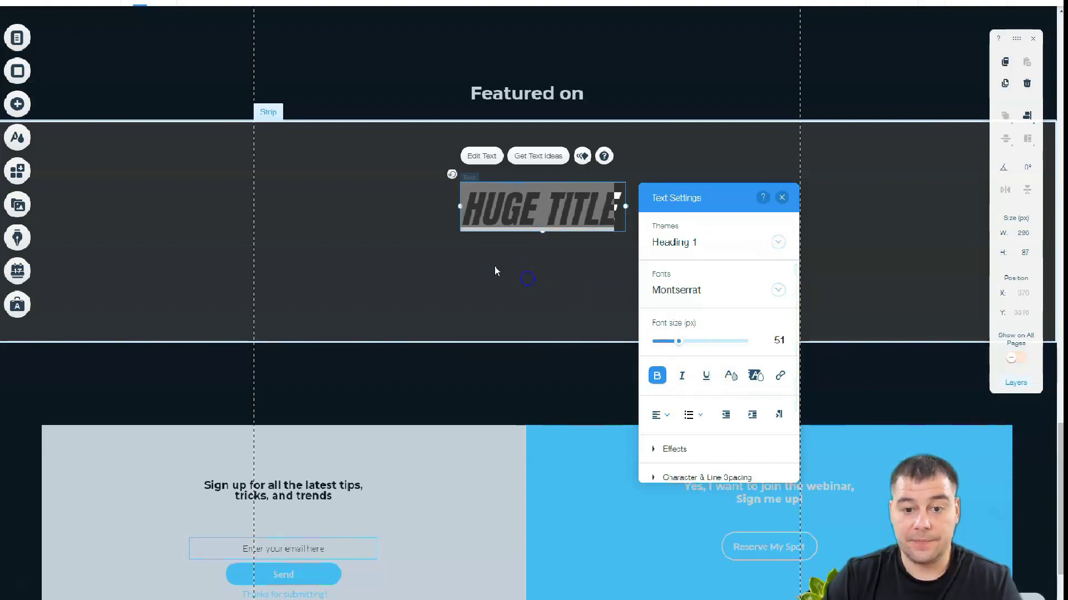
- Finish editing the title text and move it to the upper-left corner of the strip's content area, at X 0, Y 3213
left_click(396, 229)
left_click(543, 210)
left_click_drag(543, 209, 352, 169)
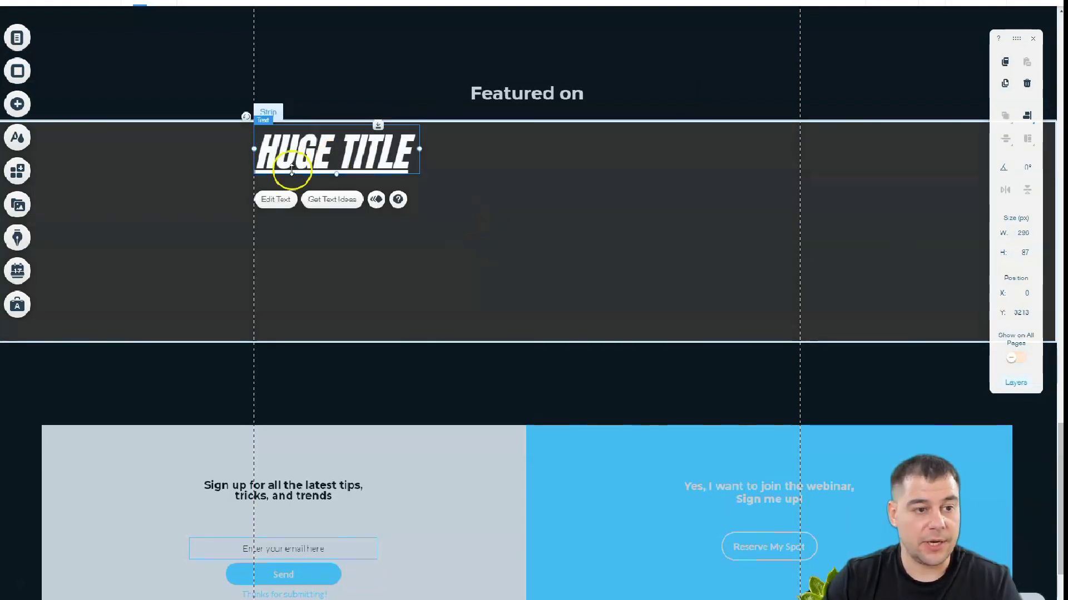
- Examine the image sources for adding pictures, including the Facebook import and other upload sources, and close the media manager
left_click(21, 106)
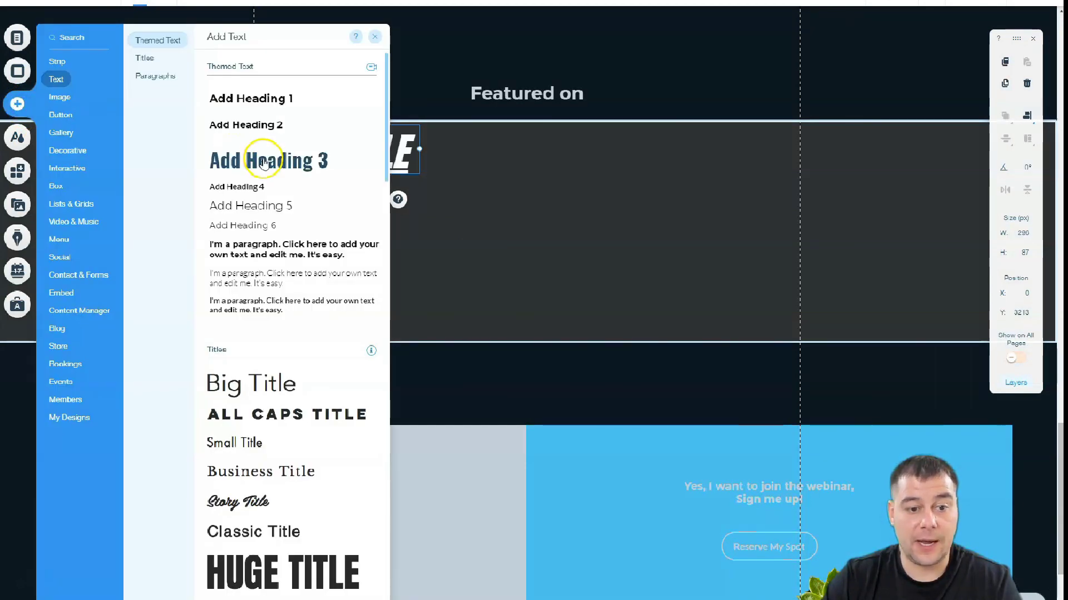
left_click(60, 100)
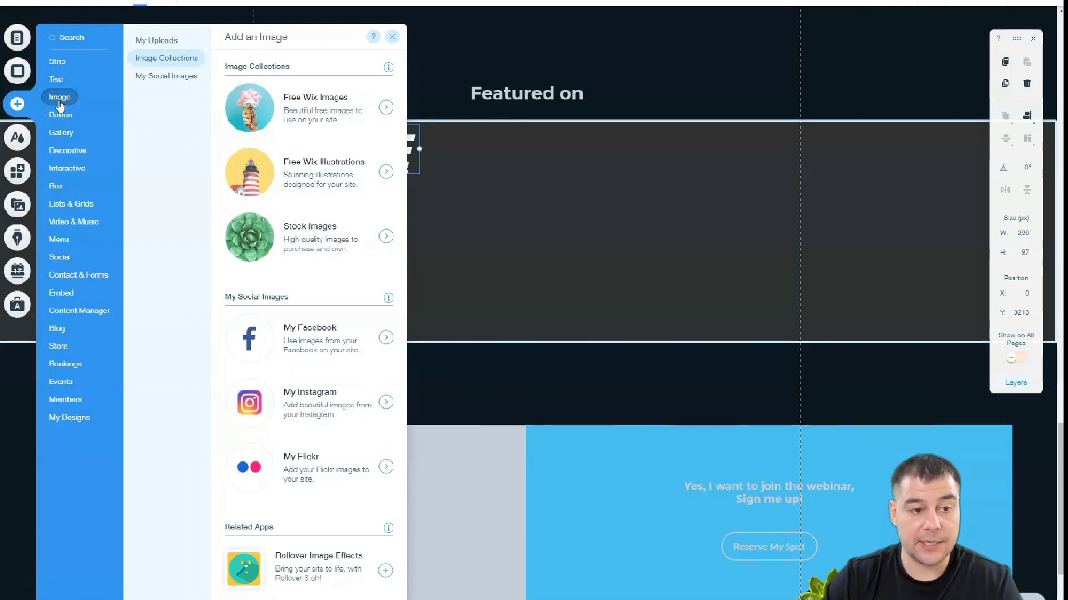
left_click(334, 342)
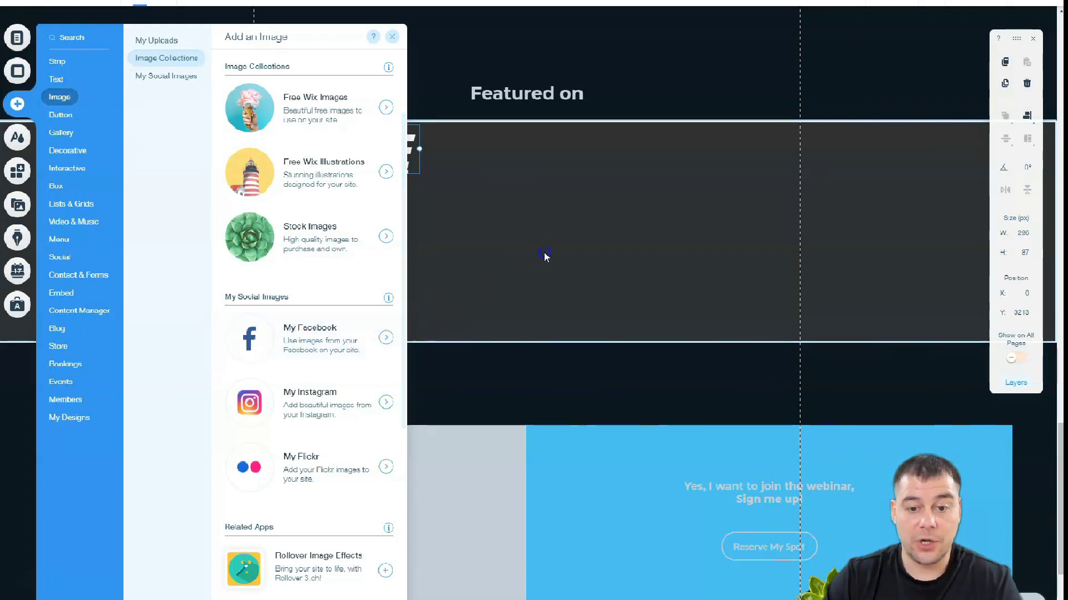
left_click(386, 336)
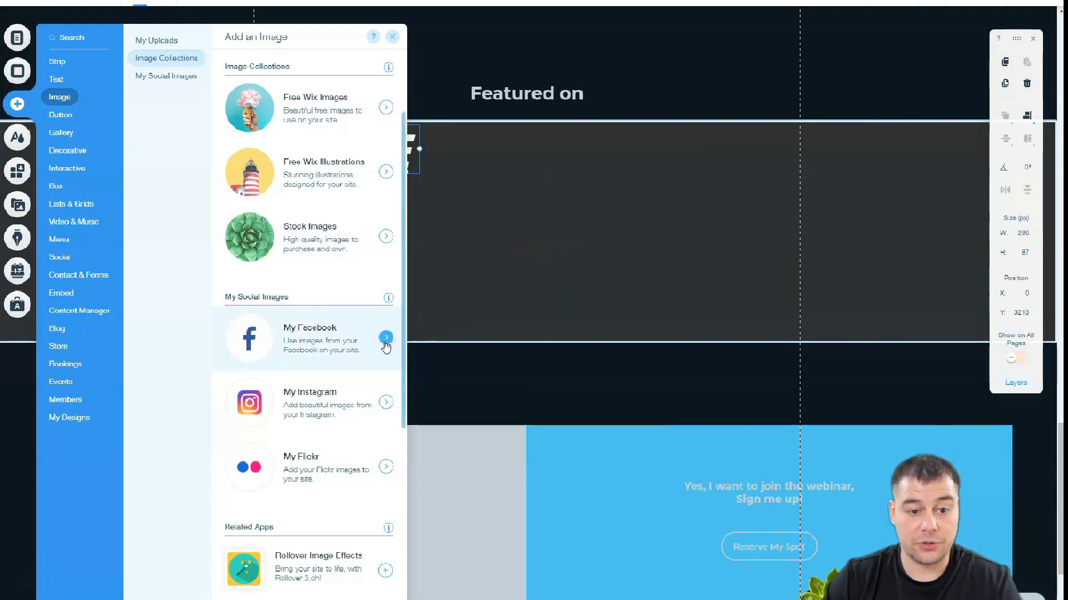
left_click(276, 339)
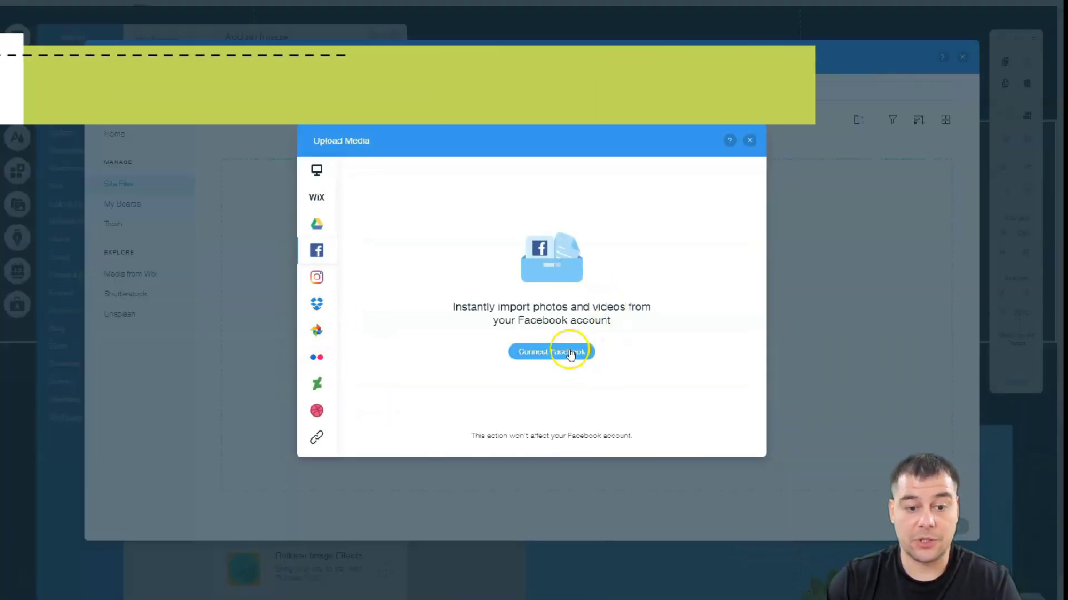
mouse_move(305, 436)
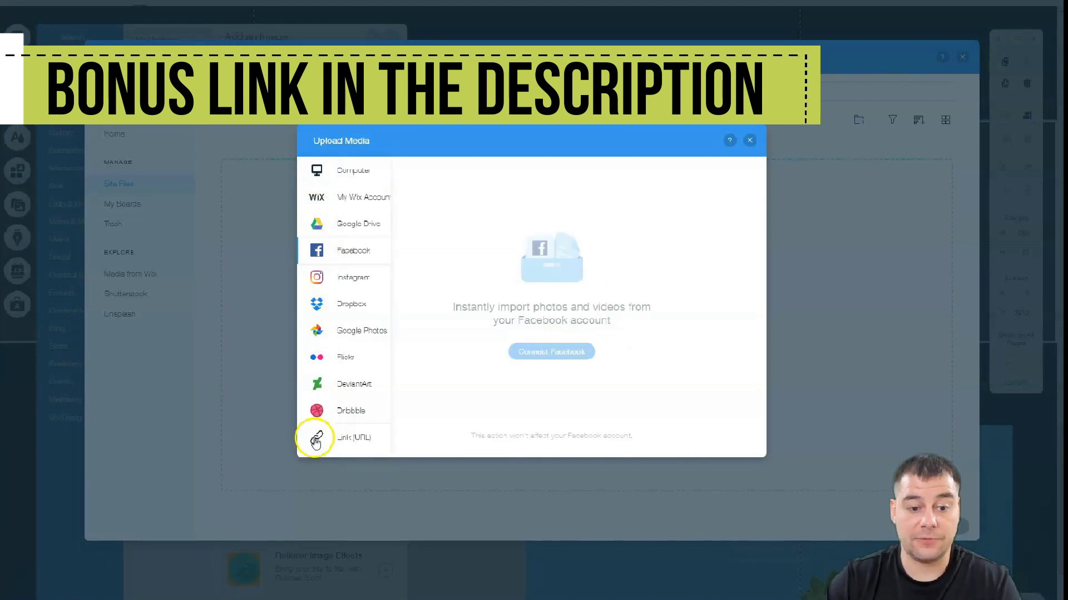
left_click(369, 278)
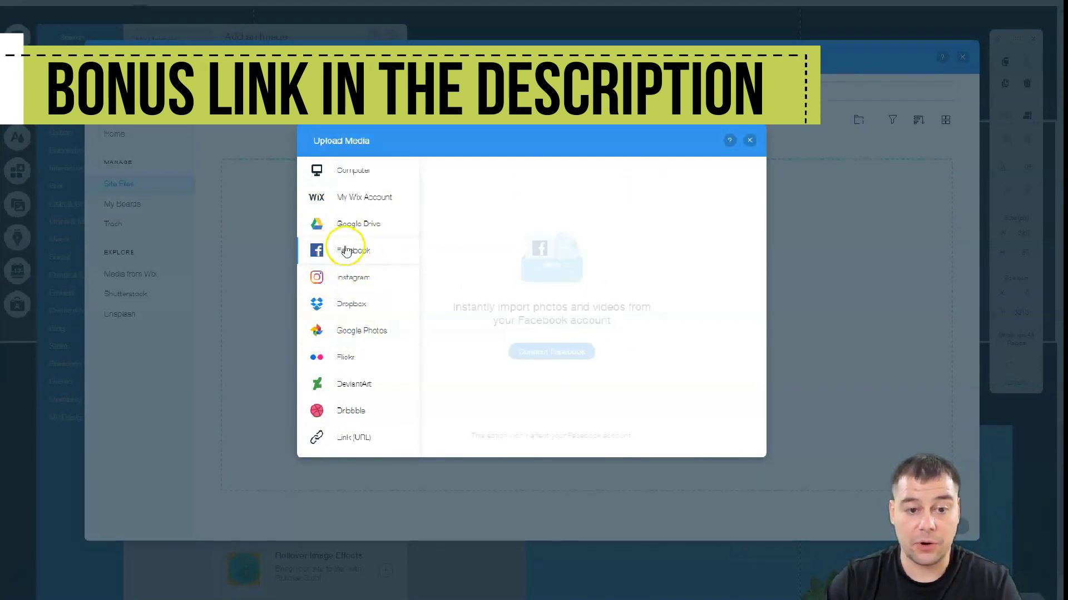
left_click(750, 141)
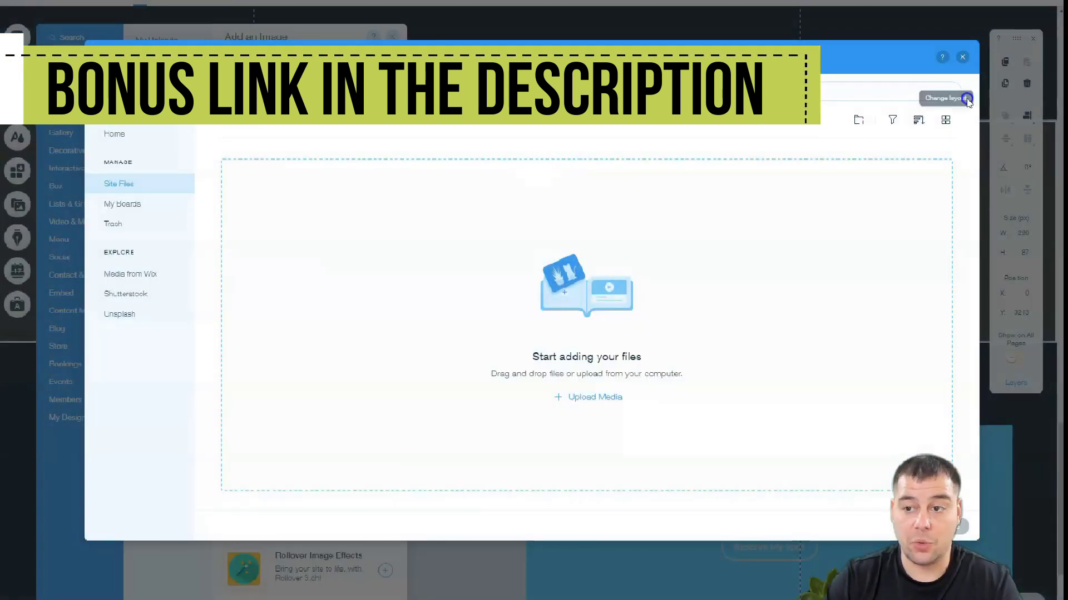
key("Escape")
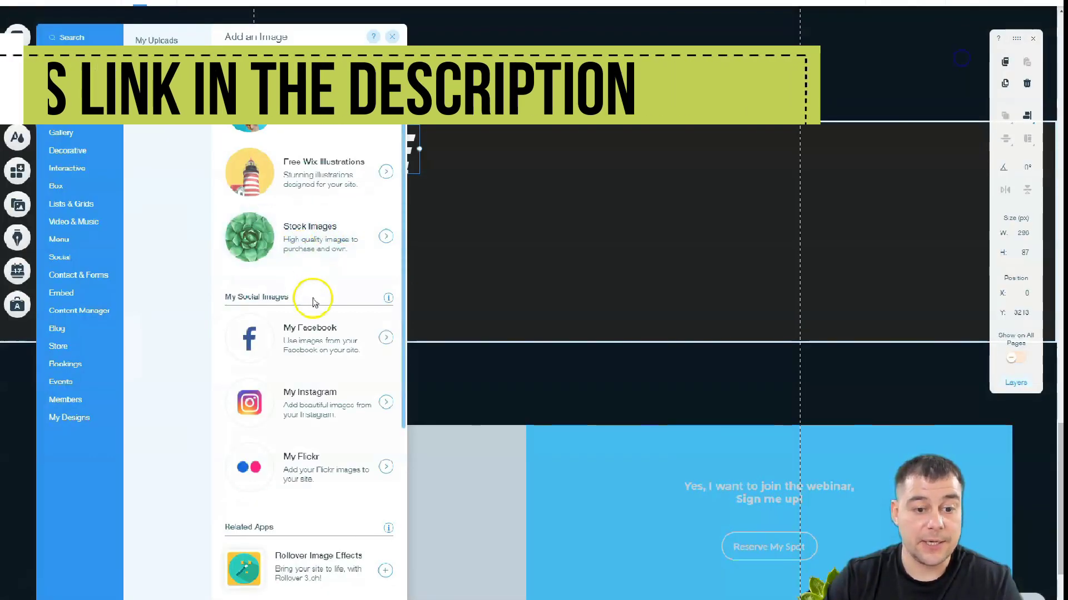
- Add a light themed button to the strip beside the HUGE TITLE text and enlarge it to about 561 by 276 px
scroll(291, 341, "down", 5)
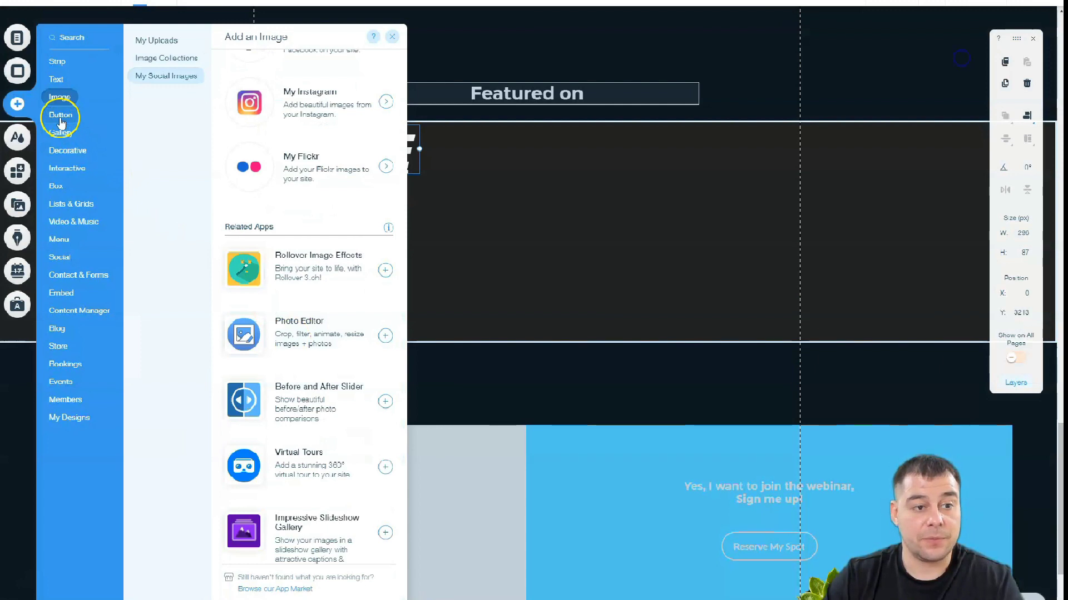
left_click(61, 114)
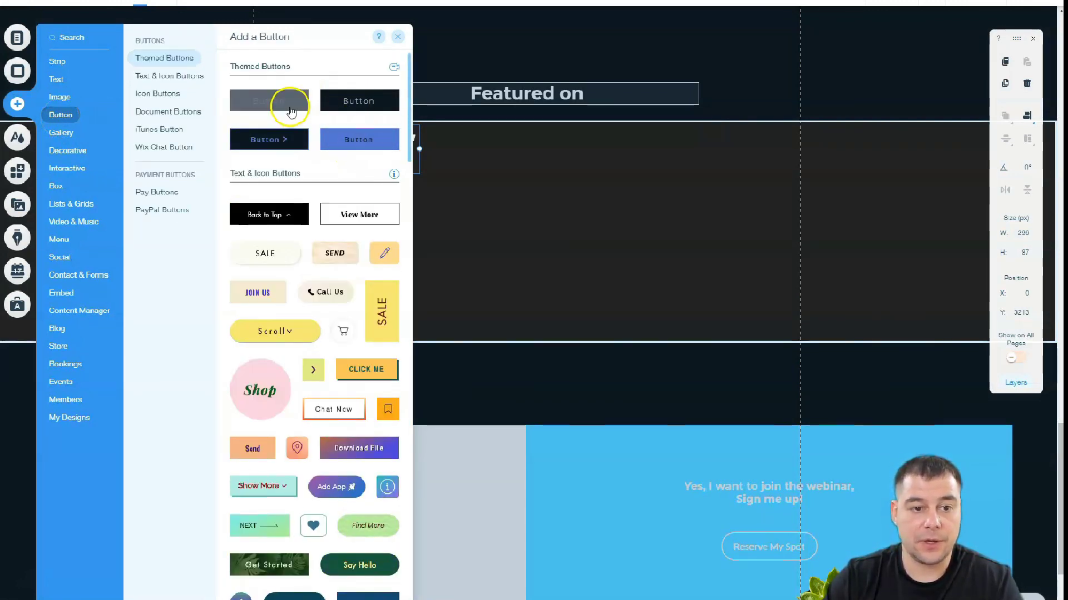
left_click_drag(459, 152, 583, 204)
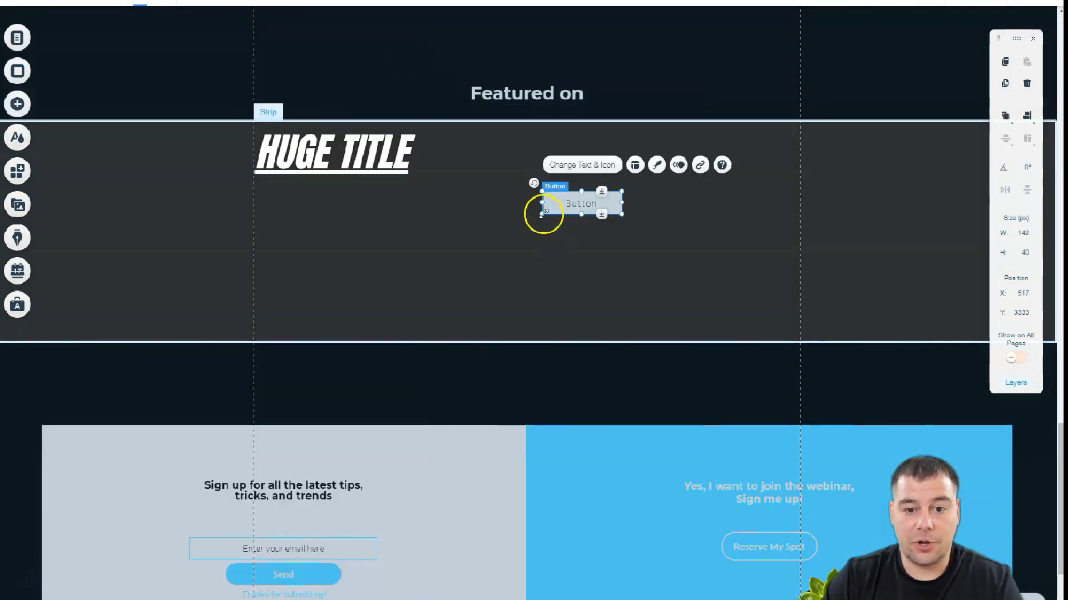
left_click_drag(542, 214, 387, 296)
left_click_drag(631, 199, 698, 142)
left_click_drag(657, 242, 687, 247)
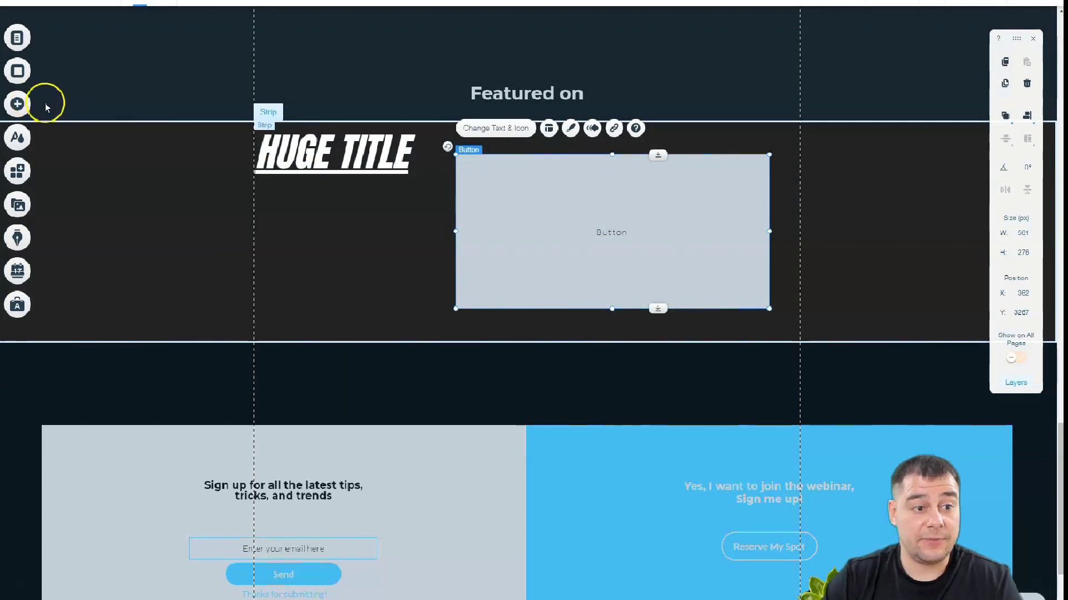
- Add a blank white Classic strip directly below the HUGE TITLE strip
left_click(17, 106)
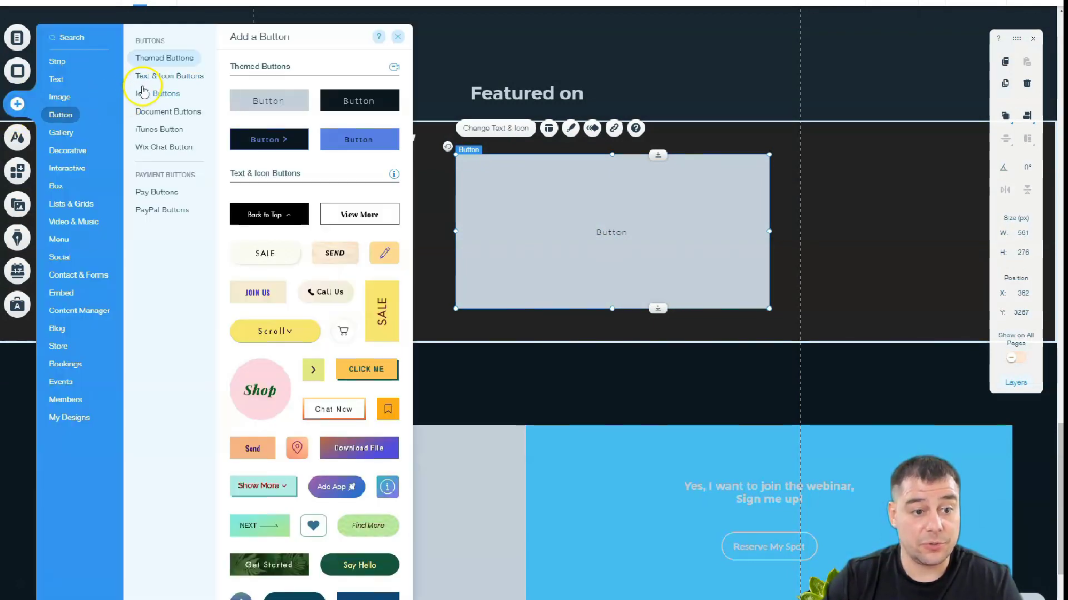
mouse_move(56, 61)
mouse_move(148, 147)
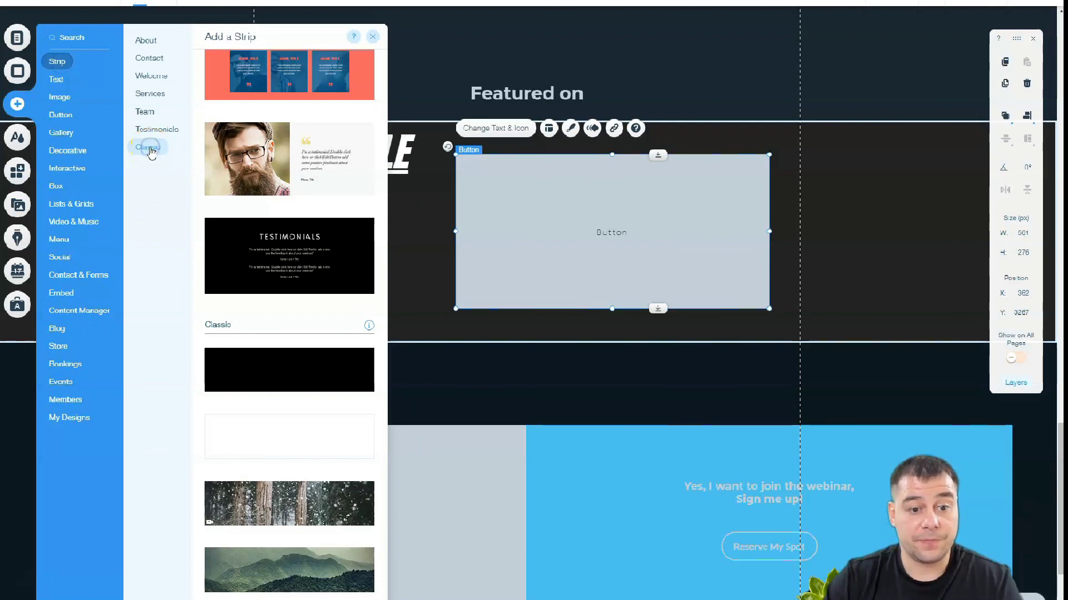
left_click_drag(254, 436, 626, 389)
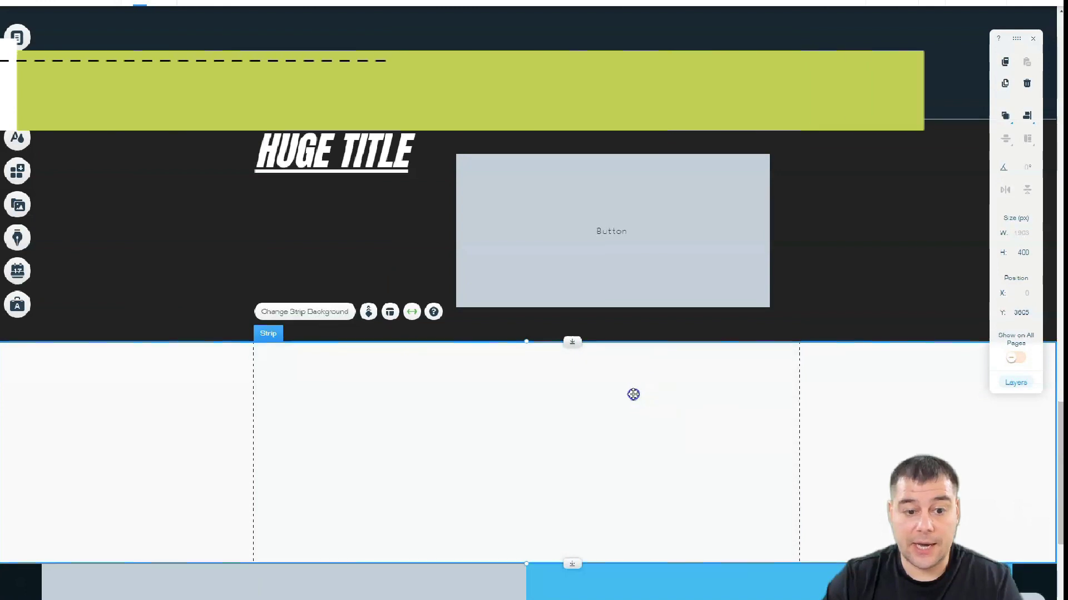
- Add a Contact Us form from the contact form designs and move it onto the white strip, aligned with the strip's bottom edge
scroll(633, 394, "down", 1)
left_click(17, 171)
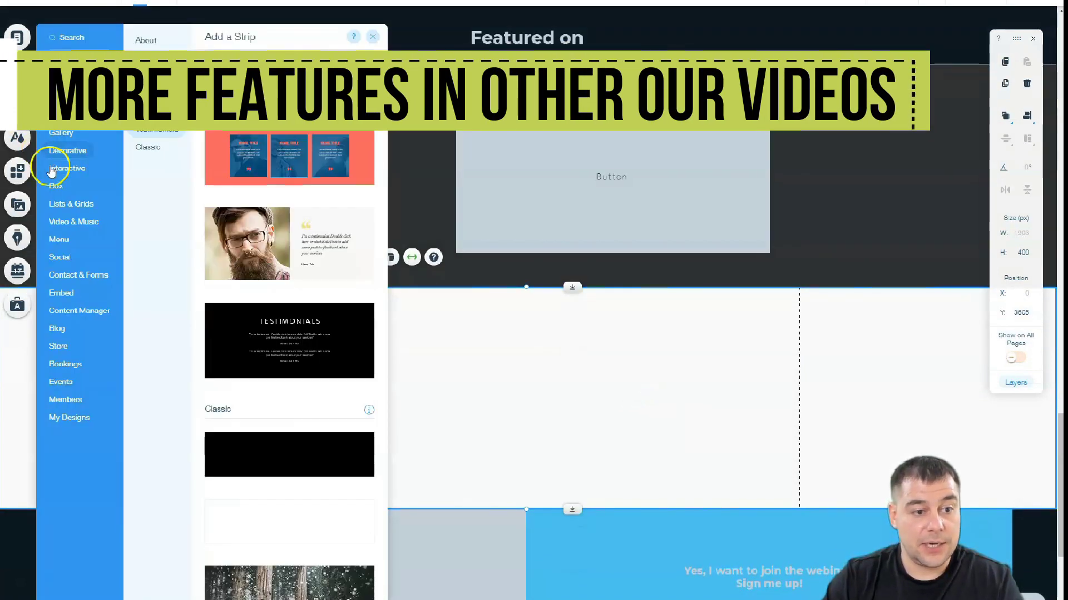
mouse_move(65, 266)
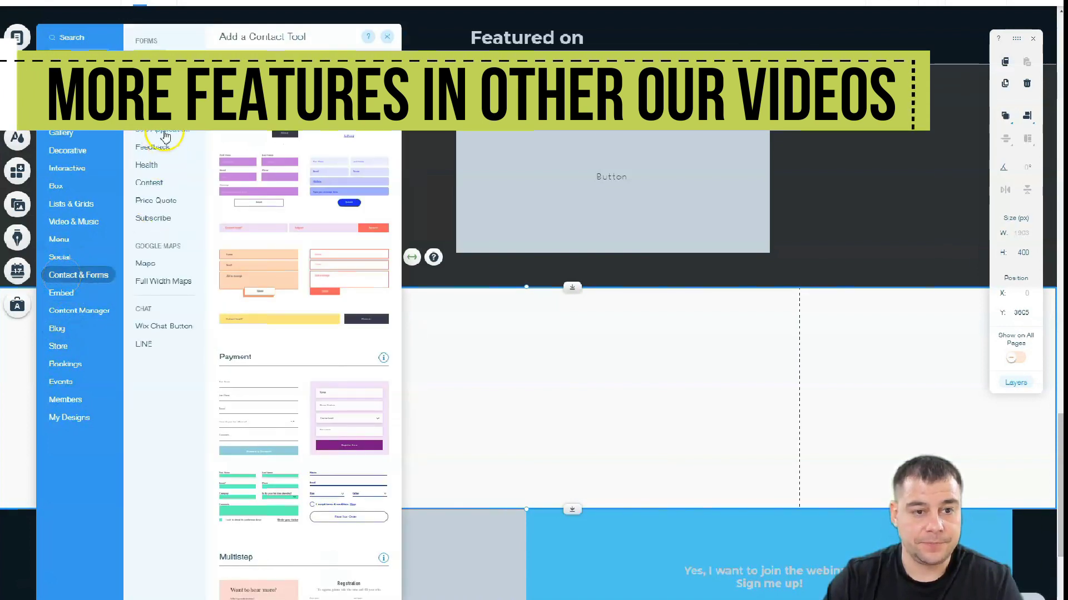
left_click_drag(259, 167, 520, 395)
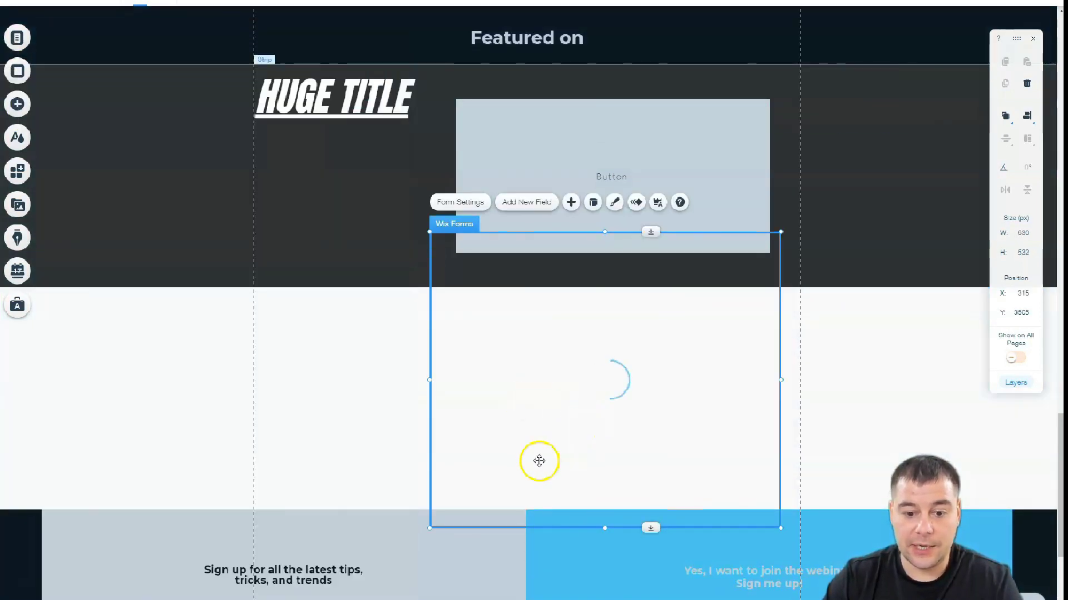
left_click(433, 232)
left_click_drag(504, 308, 603, 392)
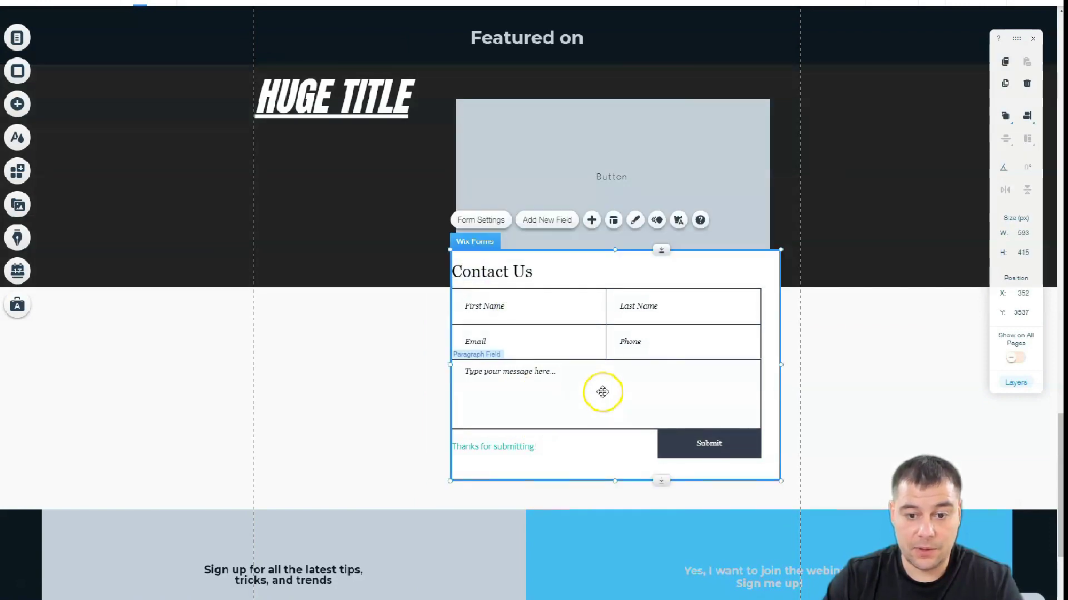
mouse_move(518, 429)
left_mouse_down()
mouse_move(495, 439)
mouse_move(503, 410)
mouse_move(507, 419)
left_mouse_up()
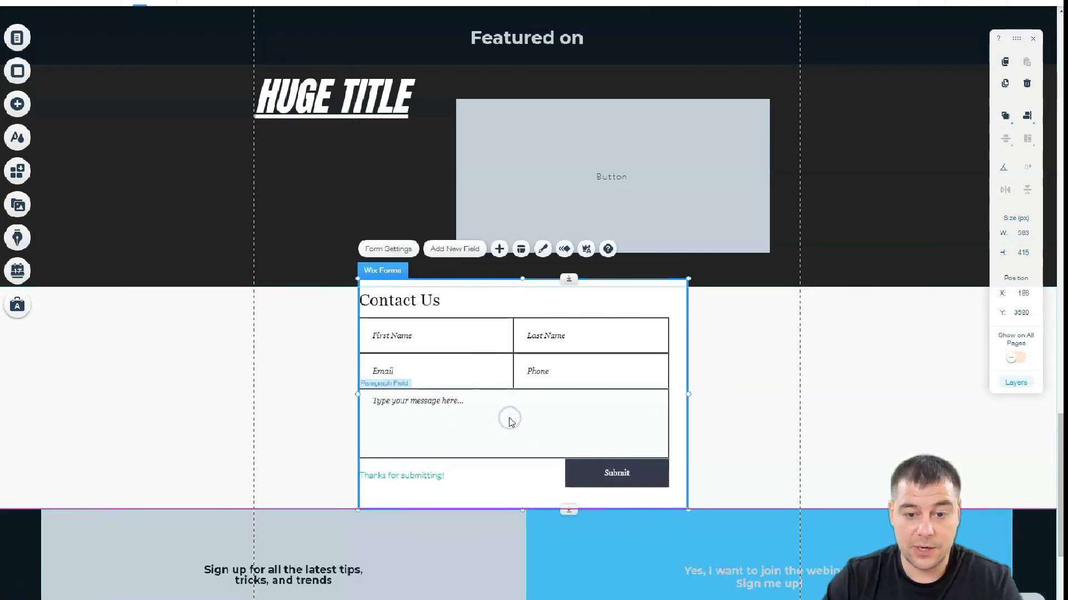
- Extend the white strip's height to 579 px and move the Contact Us form down to about its middle
left_click(227, 371)
scroll(743, 340, "up", 3)
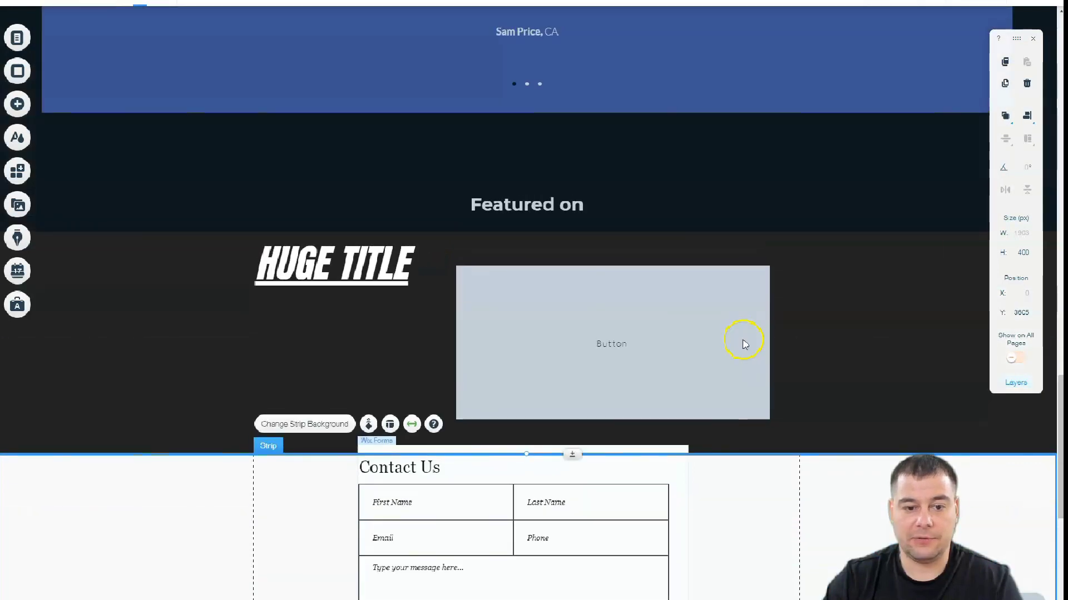
scroll(744, 340, "down", 4)
scroll(723, 337, "down", 2)
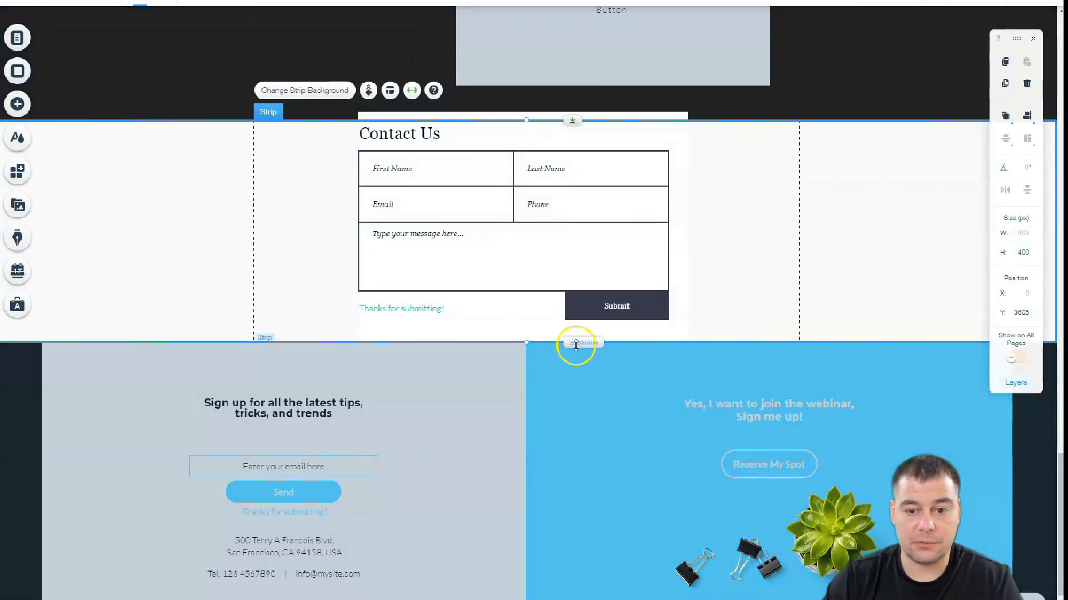
left_click_drag(573, 343, 584, 443)
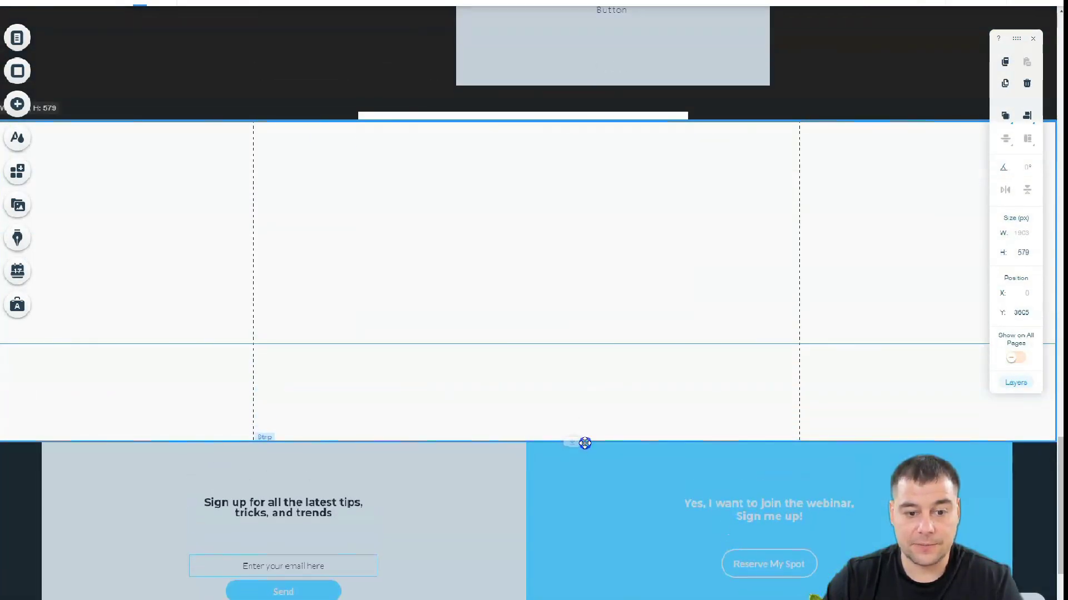
left_click(515, 317)
mouse_move(515, 326)
left_mouse_down()
mouse_move(515, 362)
mouse_move(520, 324)
left_mouse_up()
left_click(234, 230)
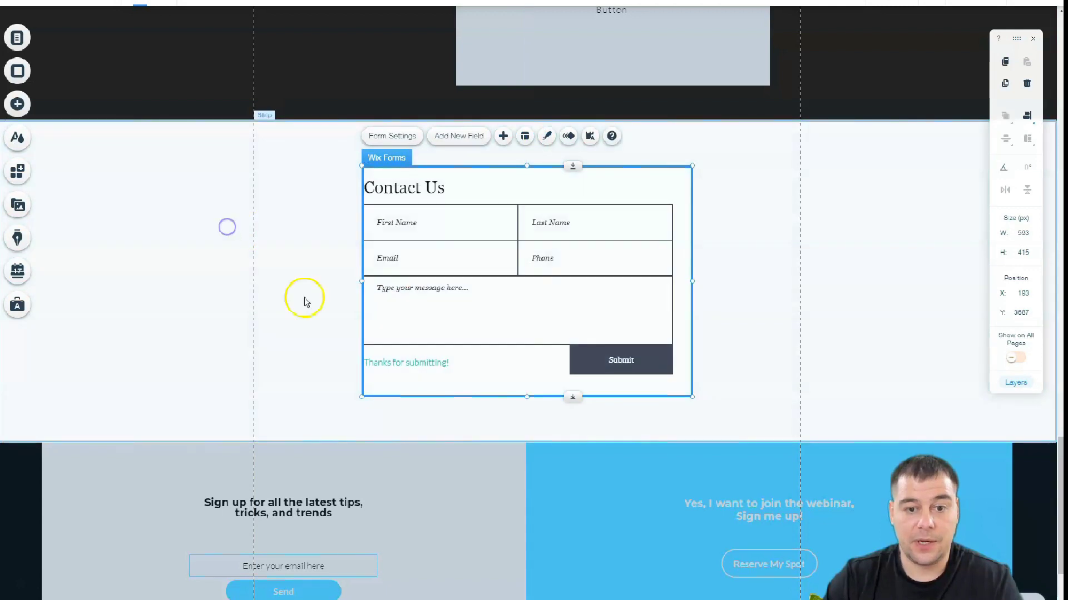
- Apply the shadowed wall video as the contact strip's background, and replace it with the white keyboard and mouse image
left_click(302, 276)
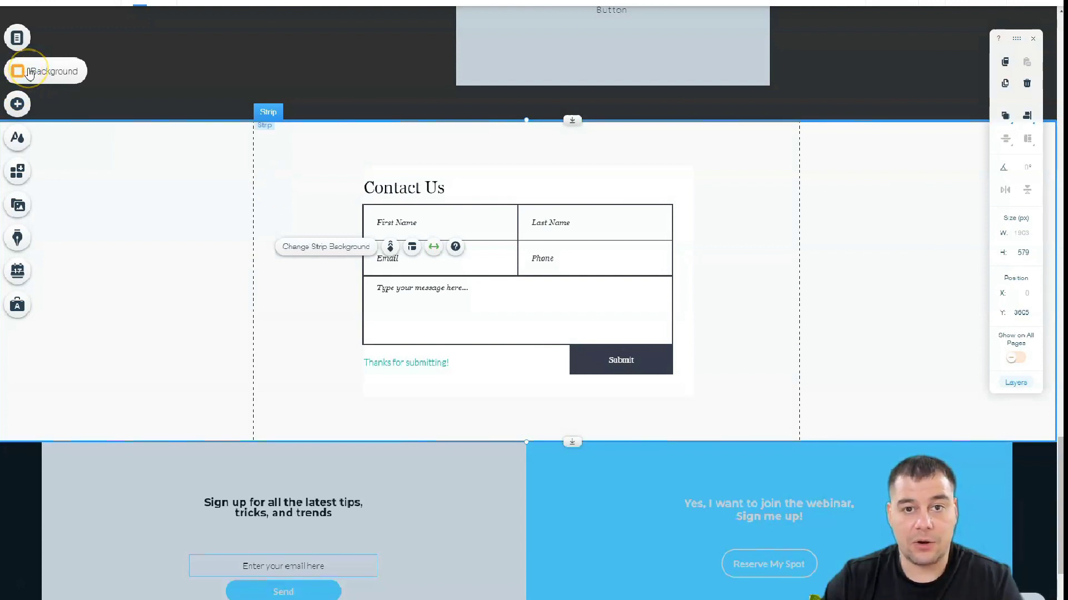
left_click(297, 167)
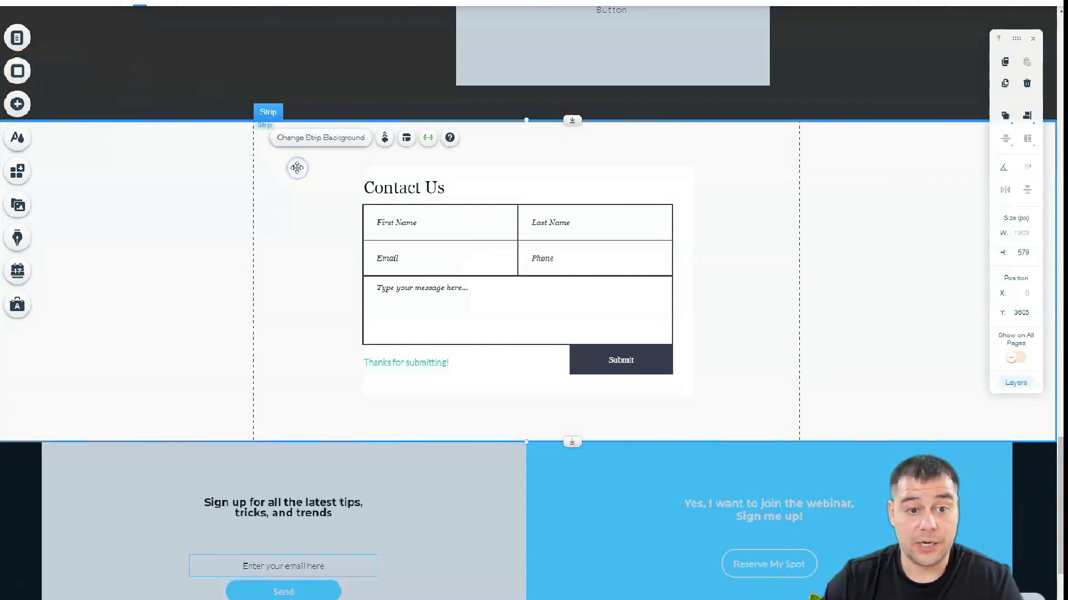
left_click(300, 139)
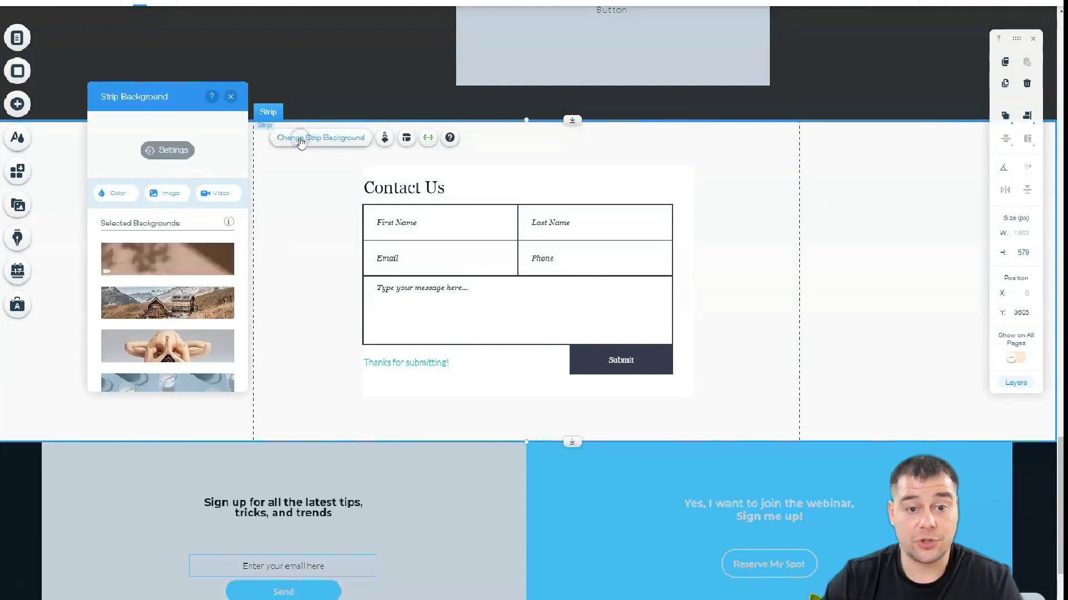
left_click(160, 268)
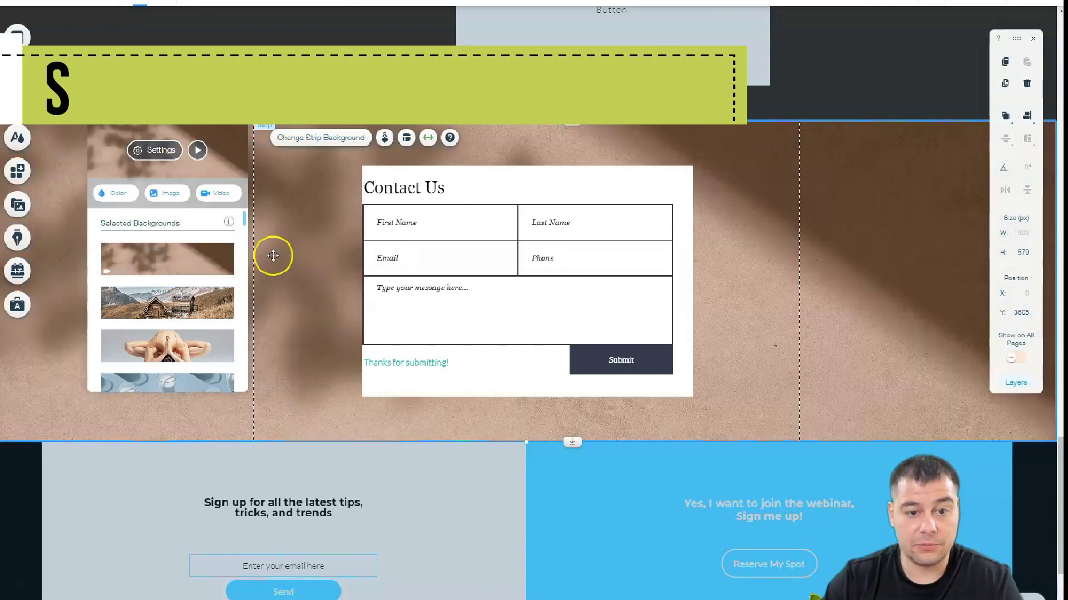
mouse_move(160, 346)
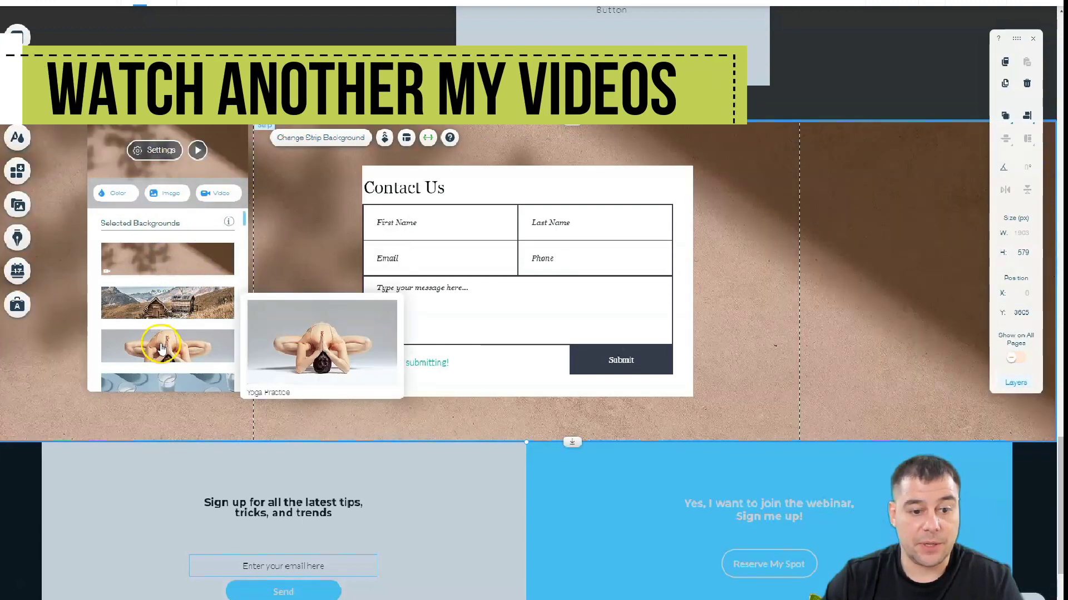
scroll(167, 270, "down", 4)
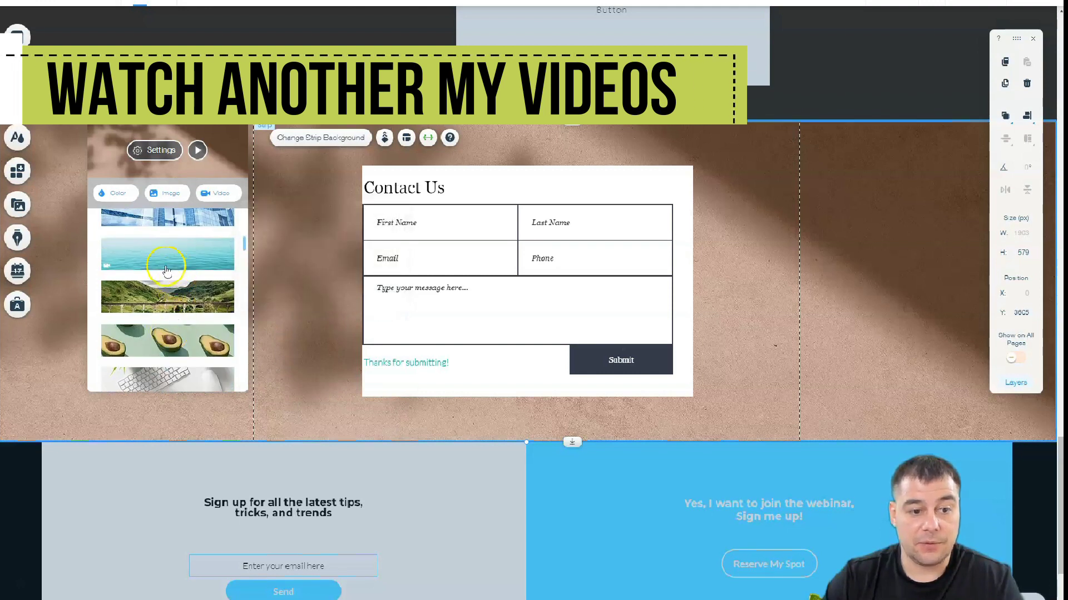
scroll(167, 300, "down", 1)
left_click(167, 326)
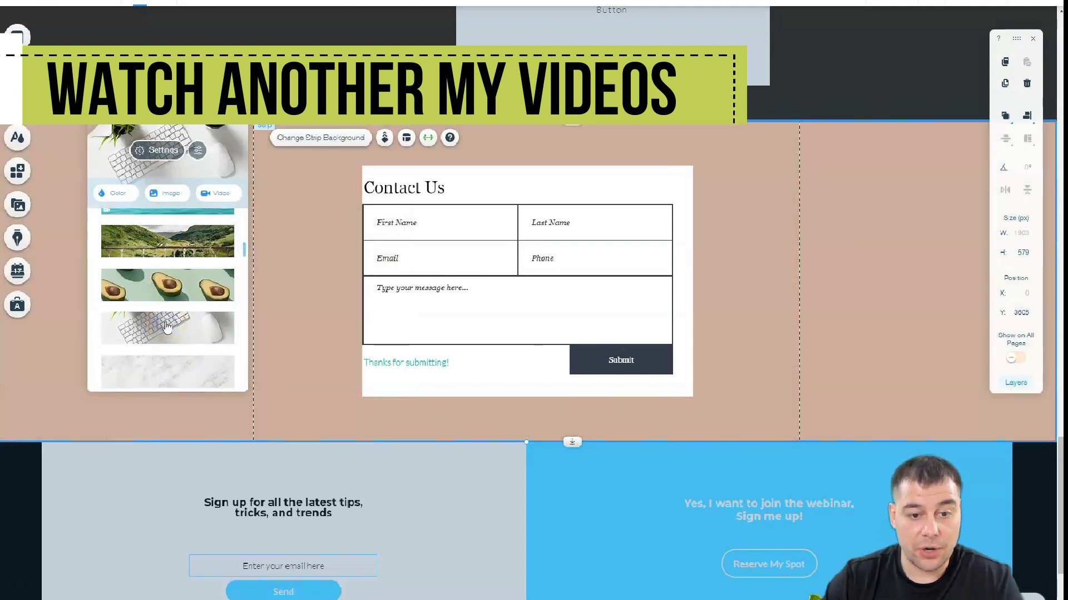
left_click(326, 224)
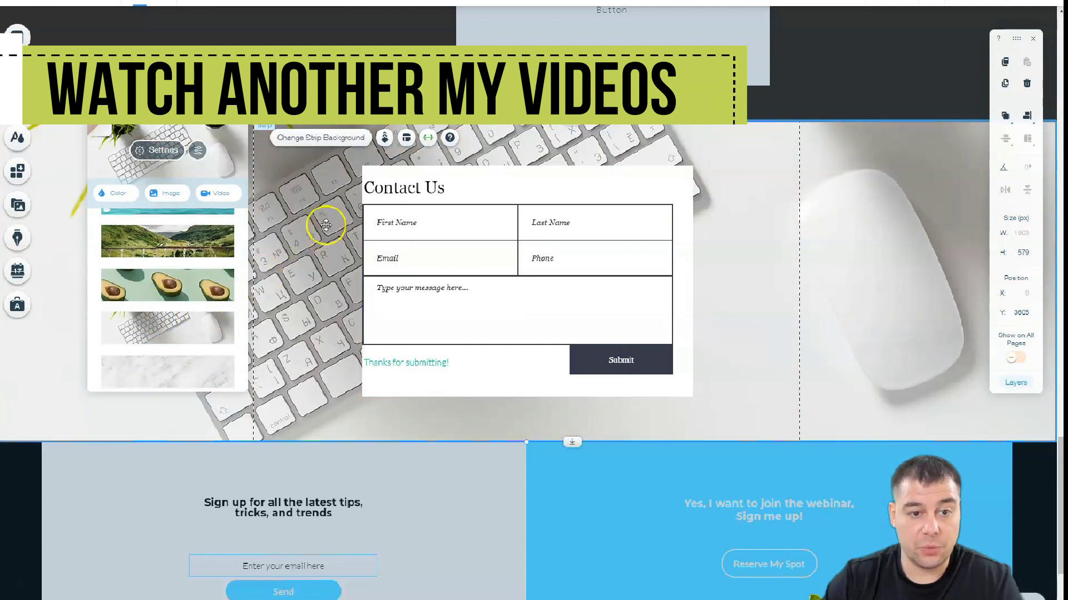
- Set the strip background's image opacity to 37% and the color behind it to the slate-gray theme color #516371, and close the settings
left_click(159, 151)
left_click_drag(192, 175, 138, 173)
left_click(225, 218)
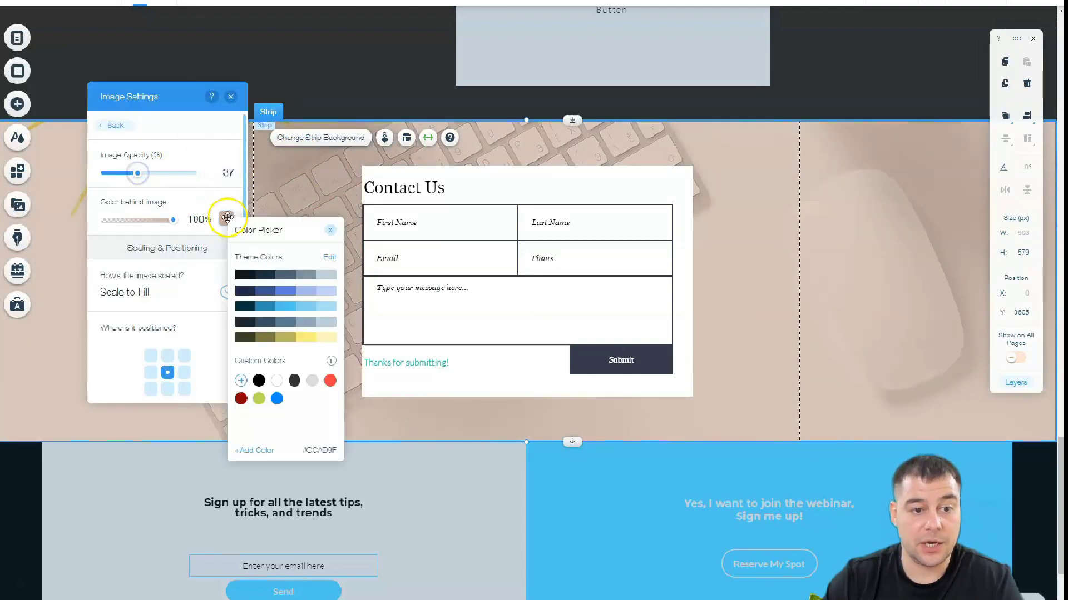
left_click(286, 276)
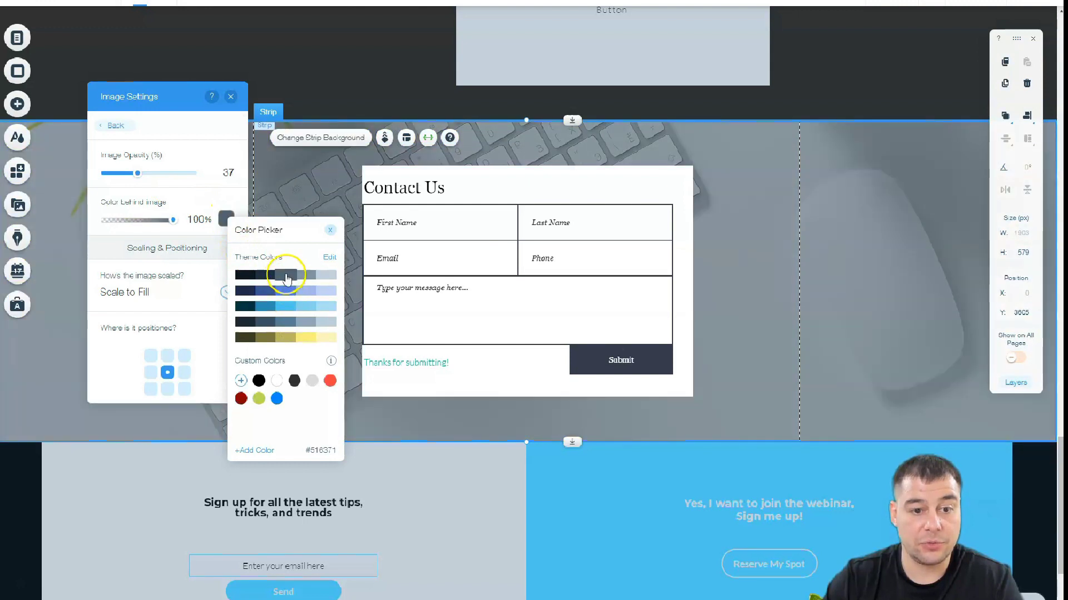
left_click(232, 98)
left_click(232, 98)
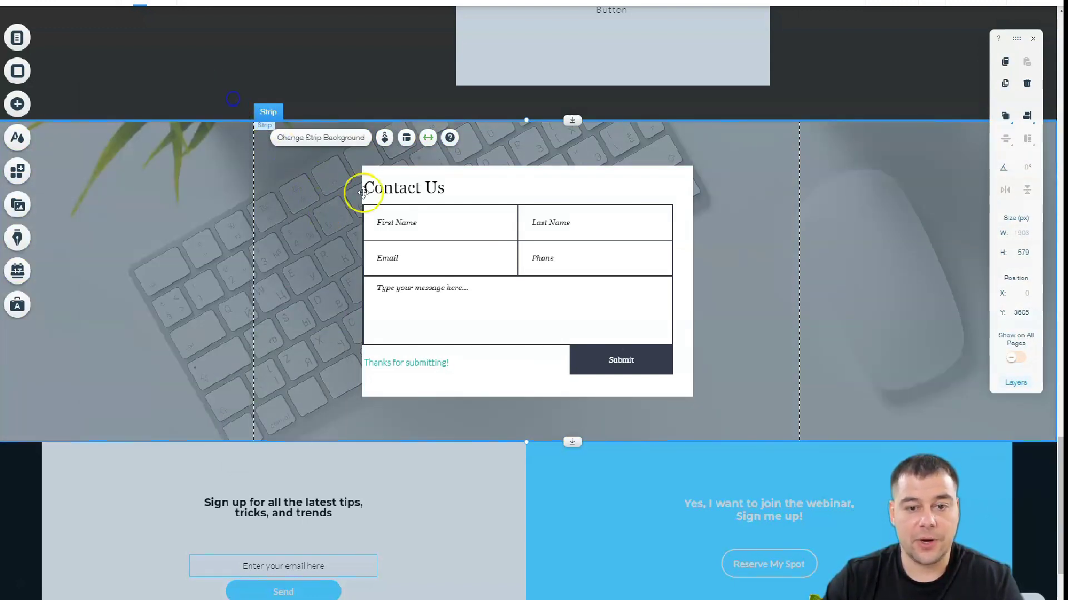
- Examine the link options for the large button beside HUGE TITLE and close the link dialog without linking it
scroll(555, 269, "up", 1)
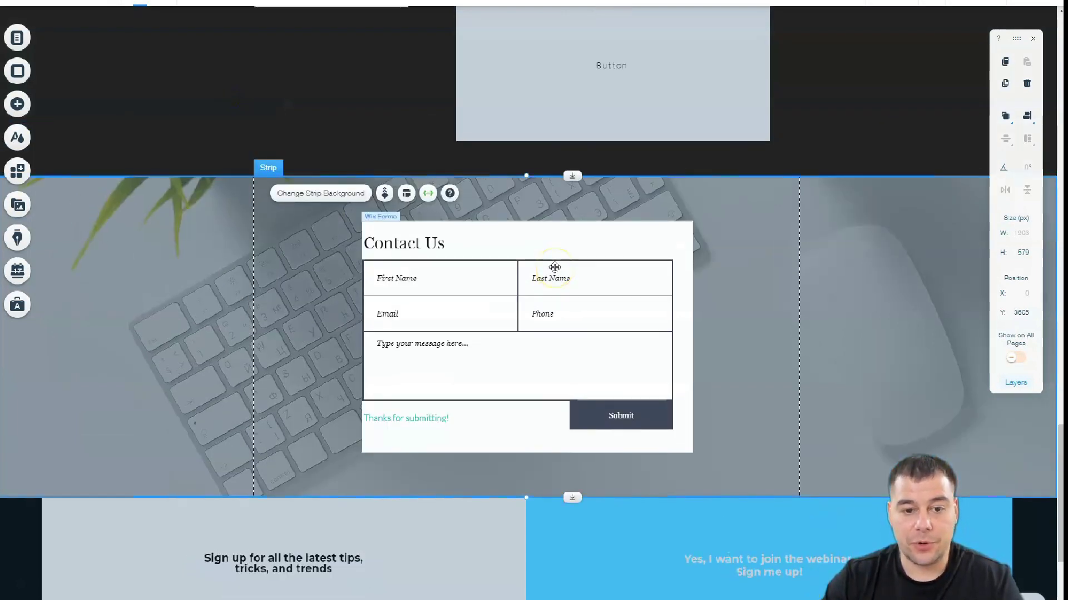
scroll(603, 157, "up", 2)
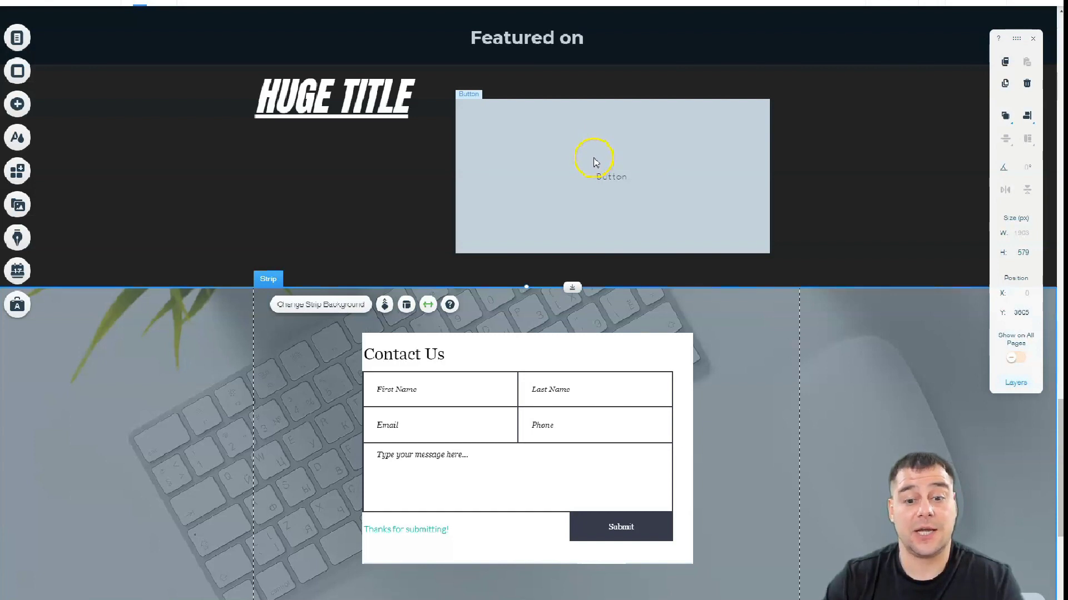
scroll(592, 163, "up", 2)
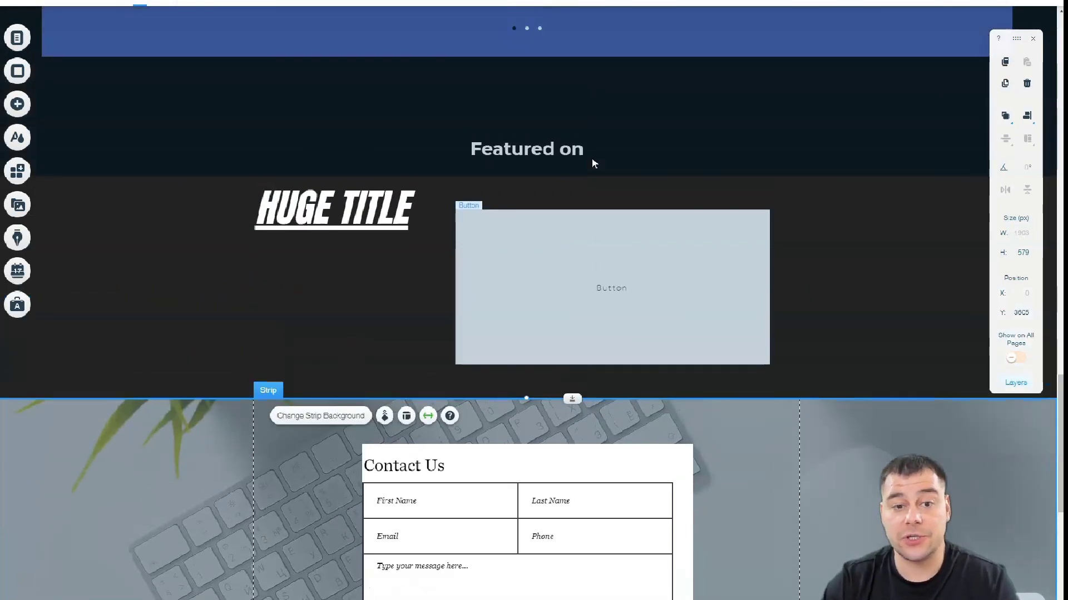
scroll(592, 163, "down", 2)
scroll(592, 163, "up", 1)
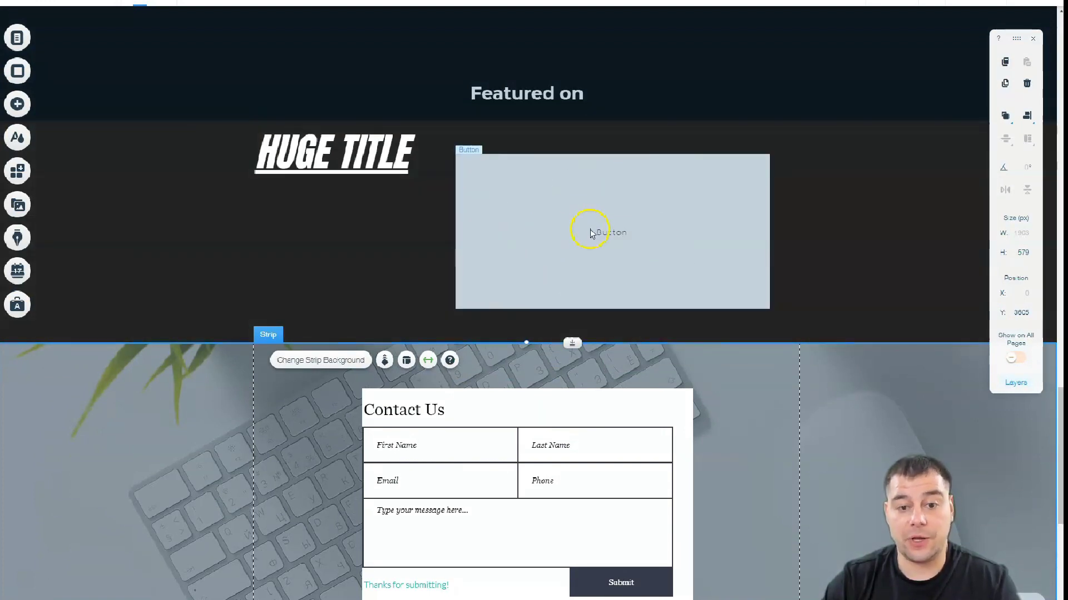
left_click(531, 194)
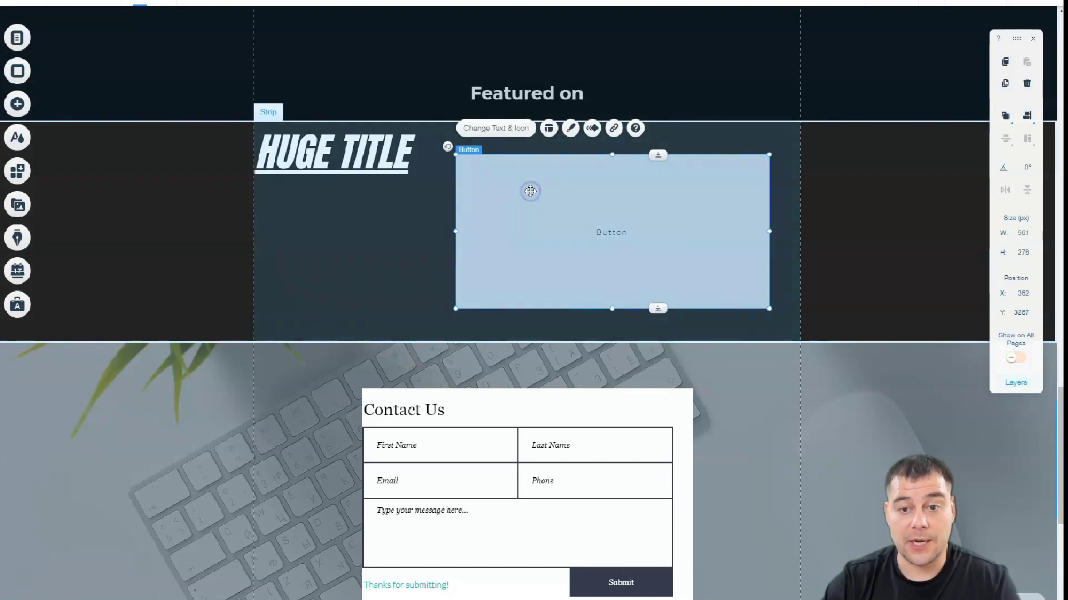
left_click(615, 129)
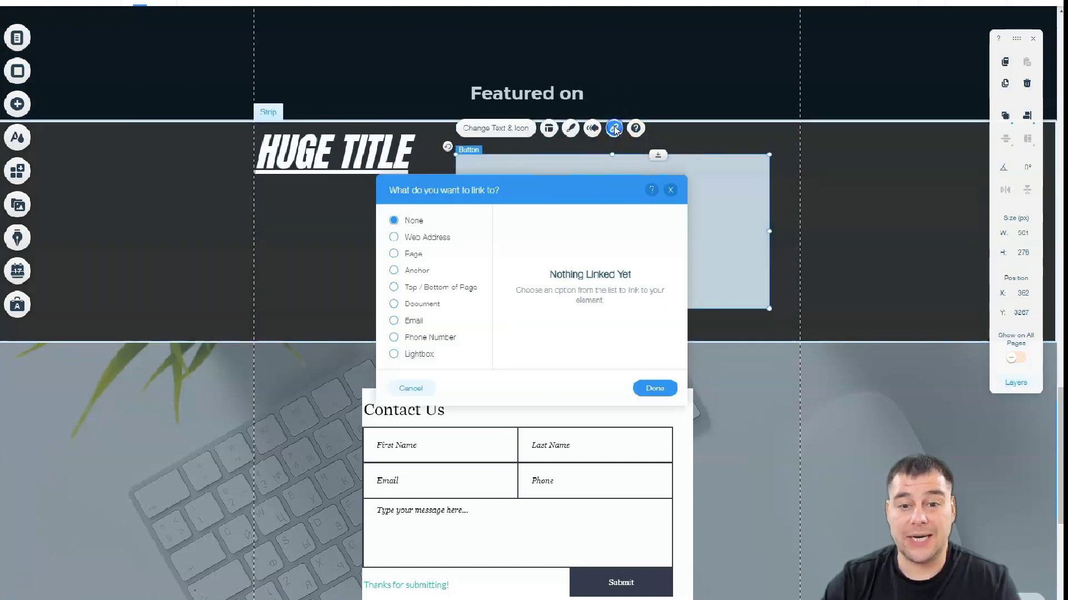
left_click(394, 254)
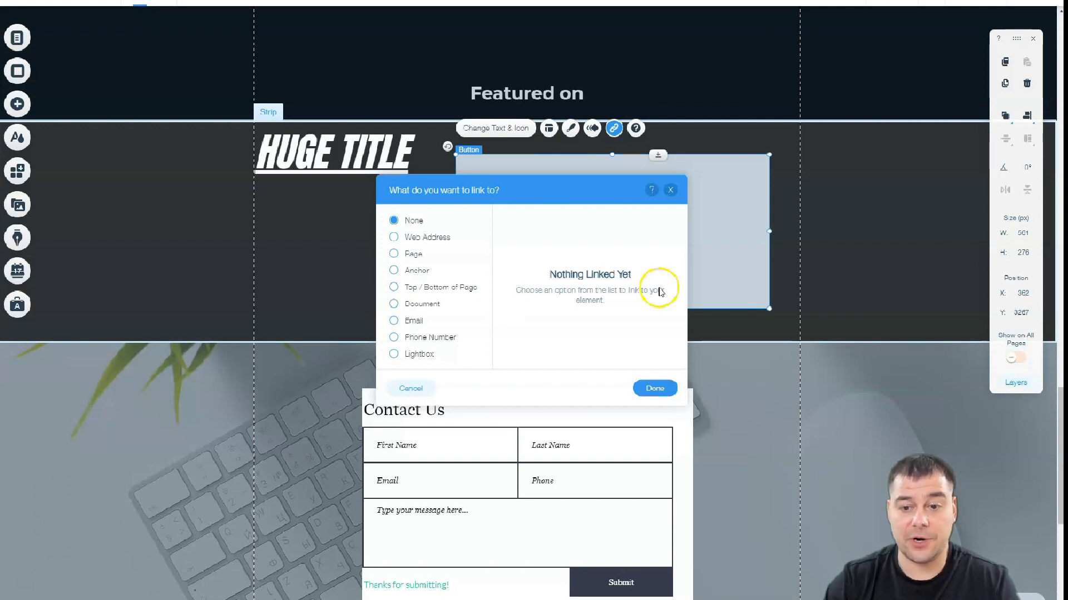
left_click(670, 191)
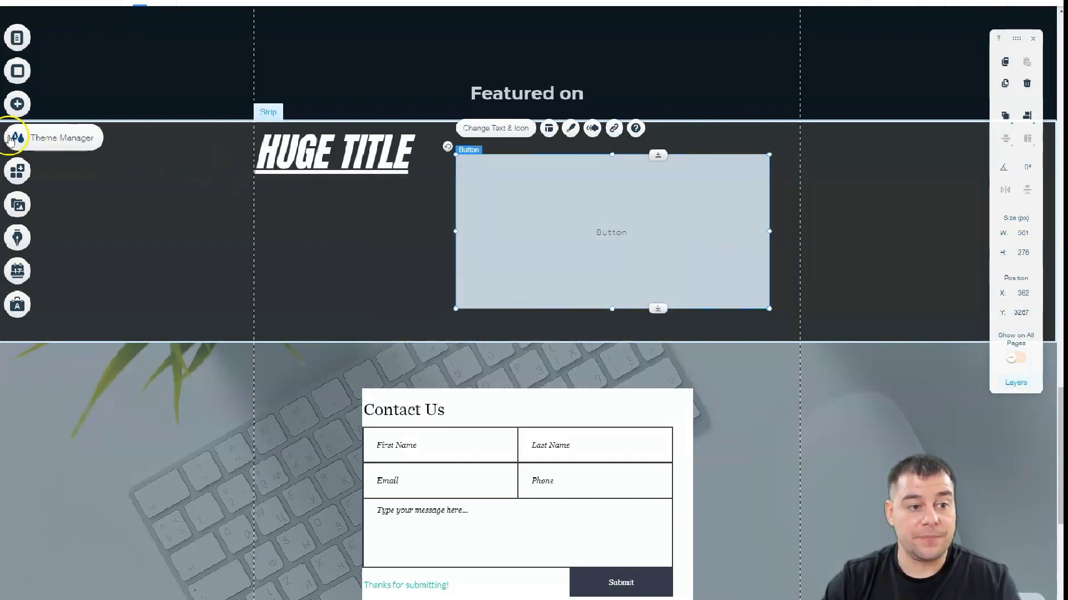
- Browse the Marketing category of the Wix App Market and examine the available apps
left_click(17, 172)
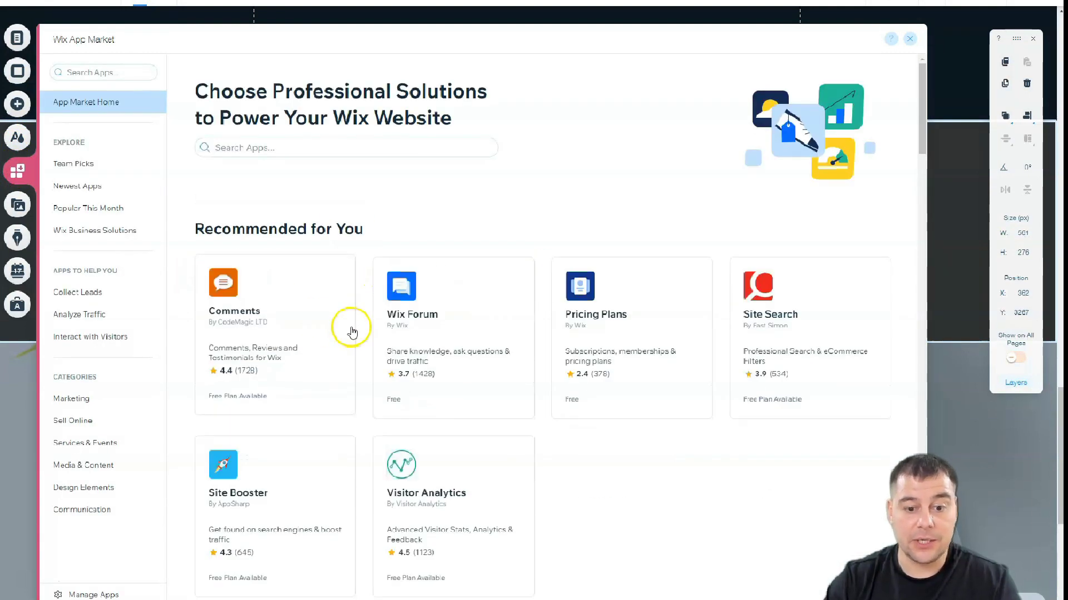
left_click(65, 405)
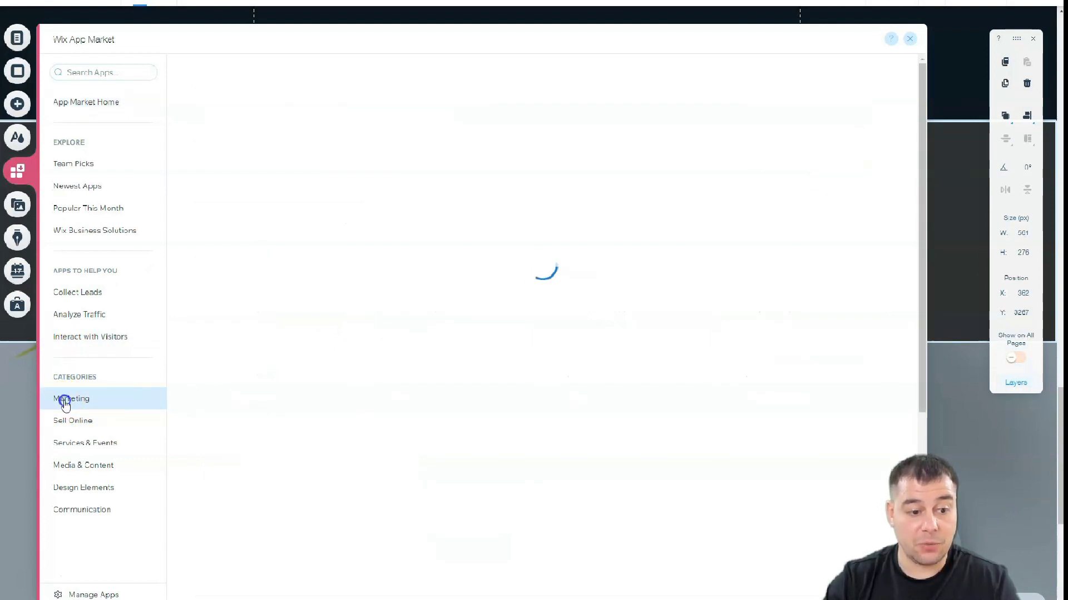
scroll(490, 324, "down", 4)
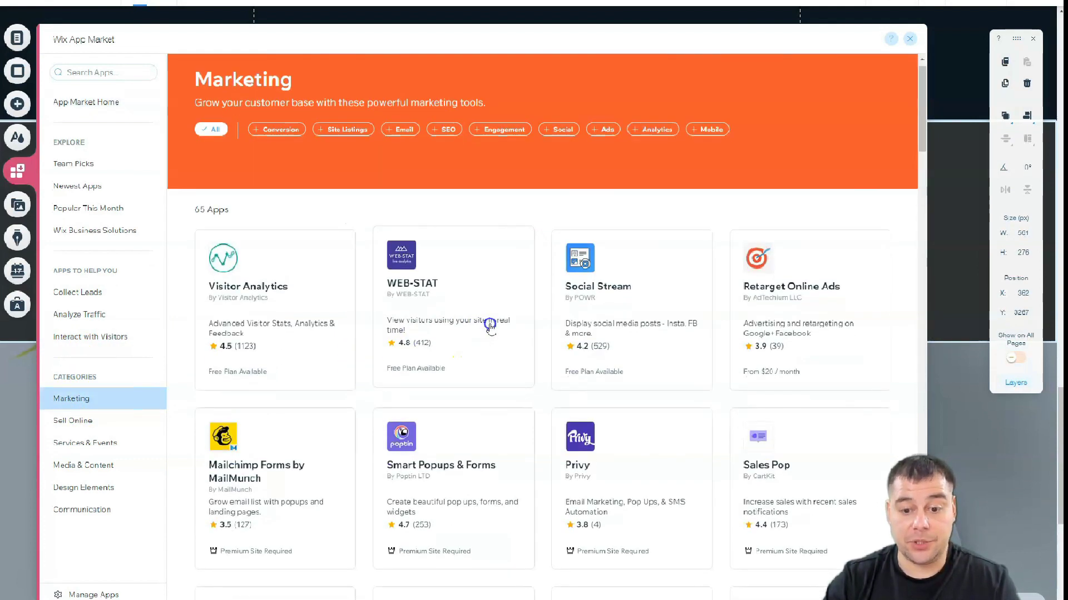
scroll(492, 327, "down", 3)
scroll(393, 274, "up", 3)
left_click(217, 282)
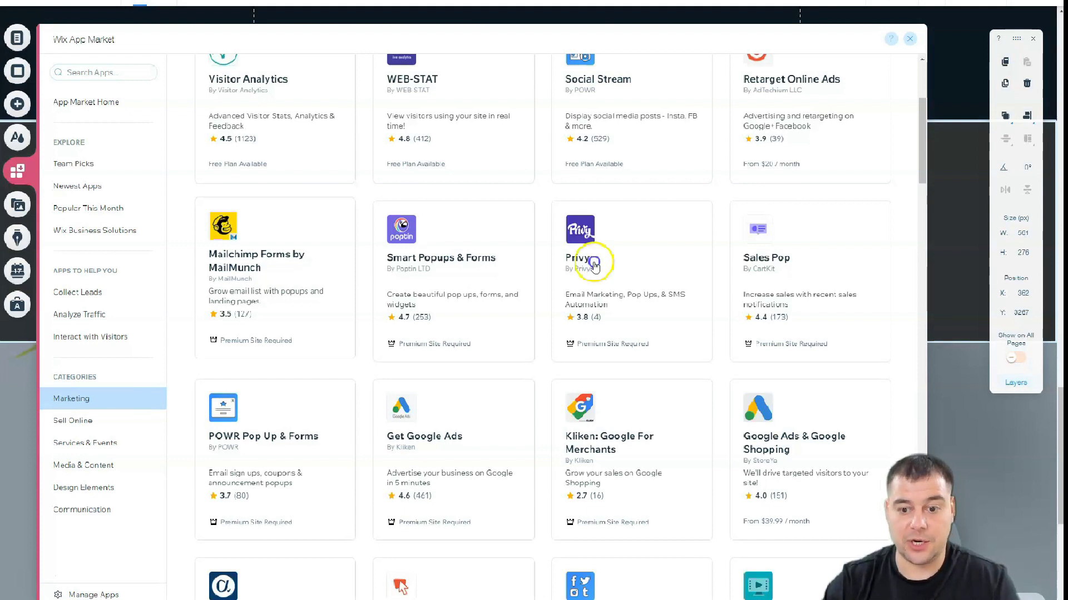
scroll(479, 268, "down", 2)
scroll(479, 269, "down", 6)
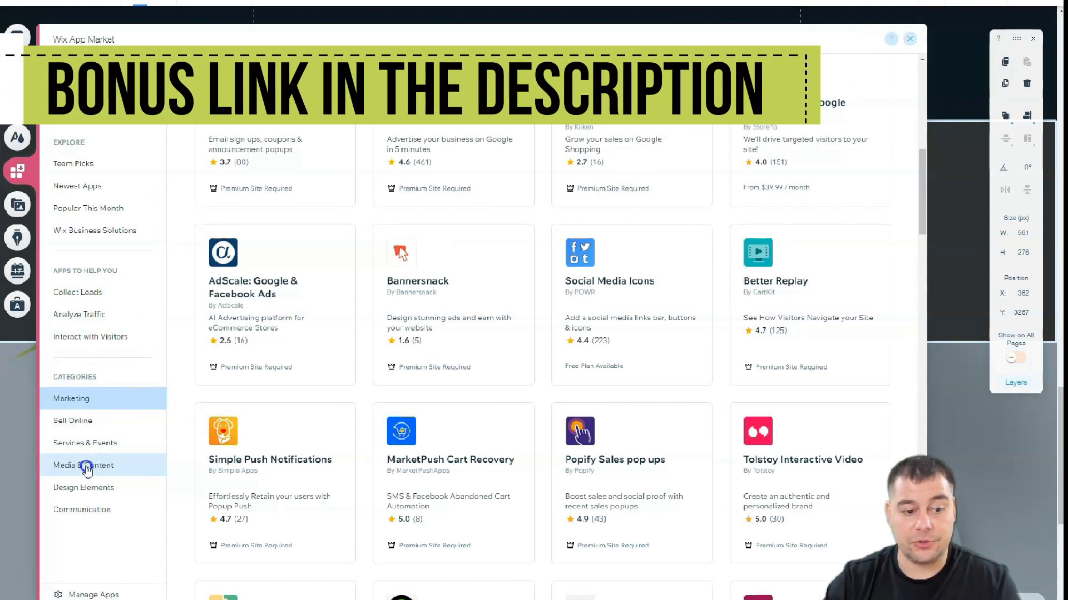
- Browse the Media & Content apps in the App Market and close the market
left_click(86, 467)
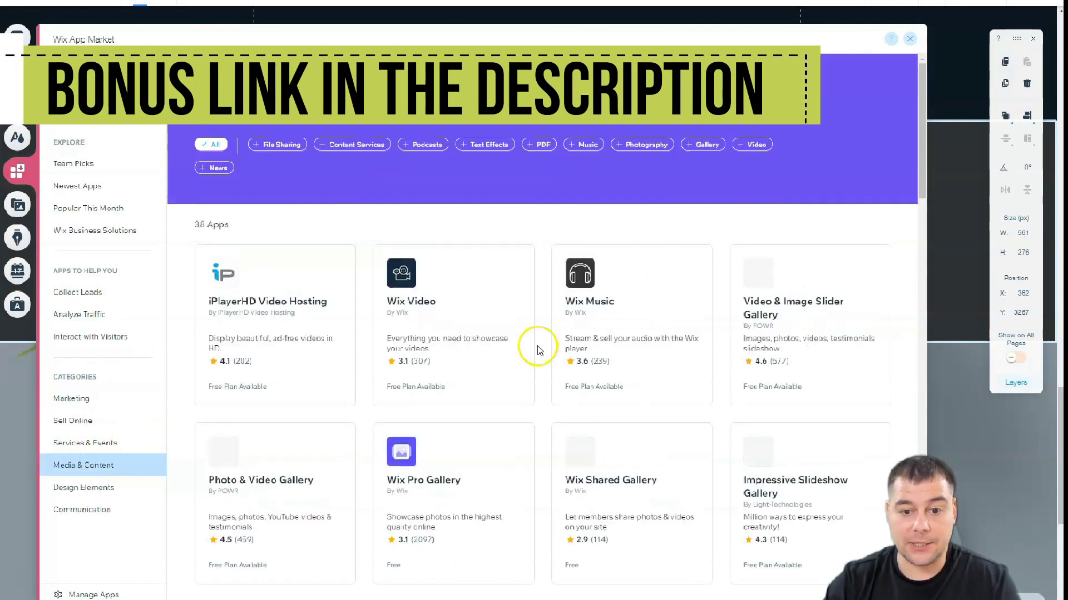
scroll(542, 356, "down", 3)
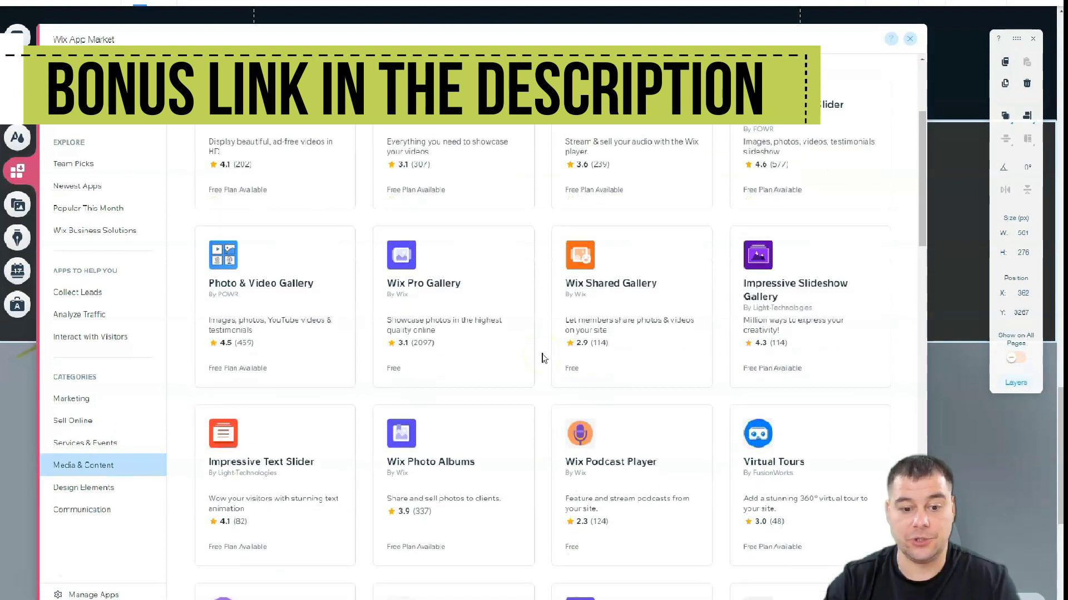
scroll(543, 357, "down", 6)
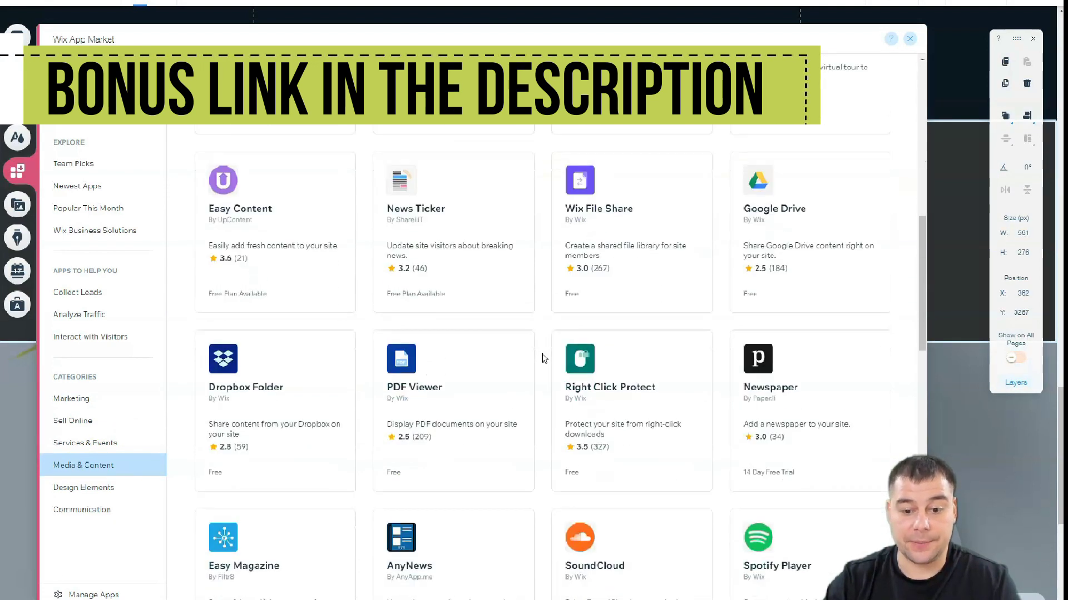
scroll(544, 357, "down", 2)
left_click(910, 39)
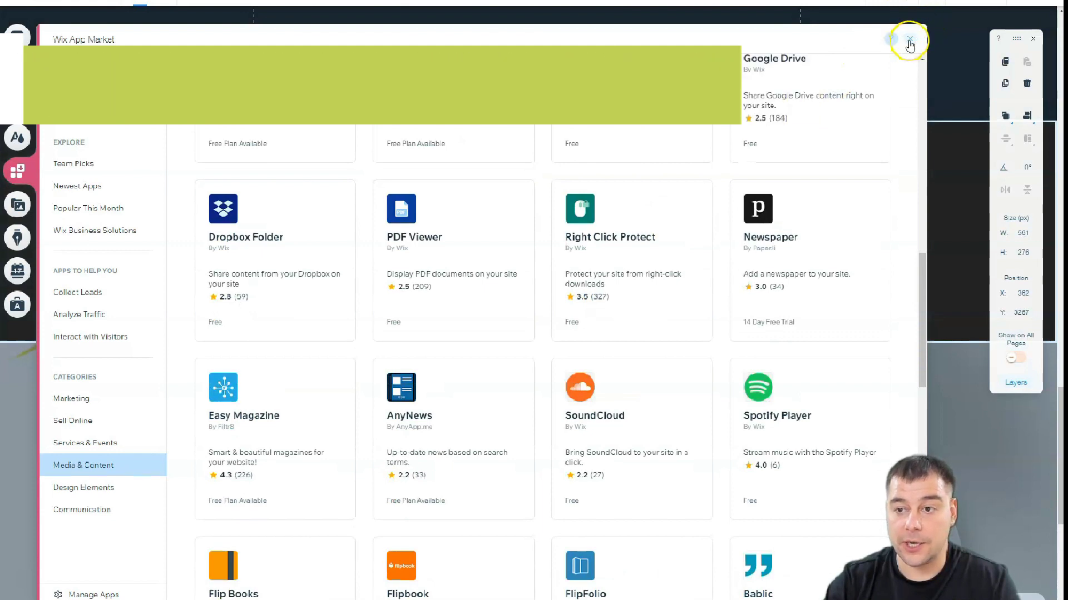
- Change the text color of the hero strip's heading "Free Digital Marketing Webinar." to black
scroll(543, 208, "up", 7)
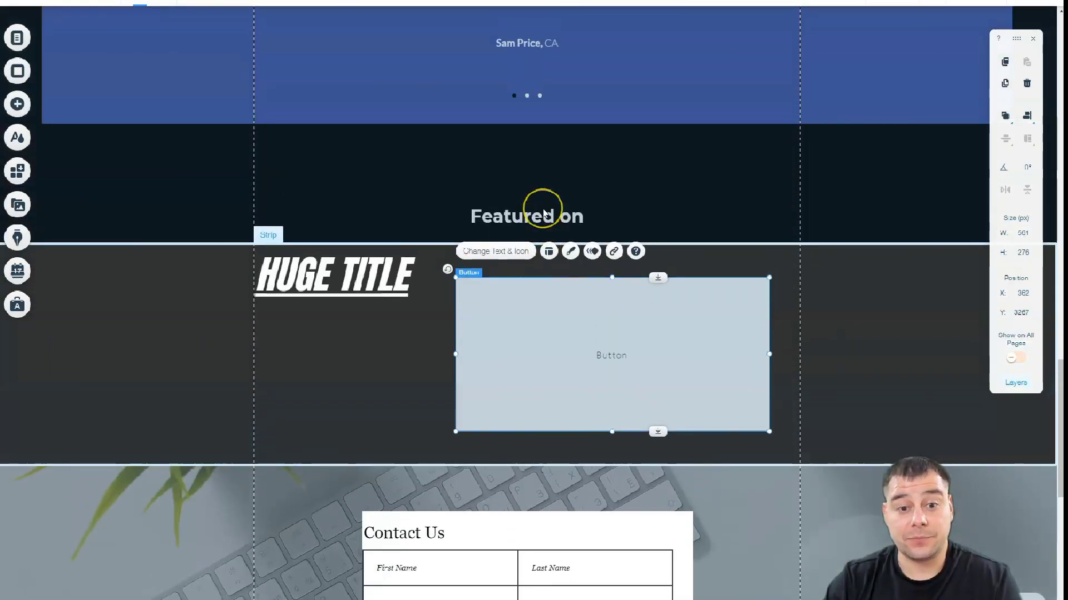
scroll(544, 212, "up", 1)
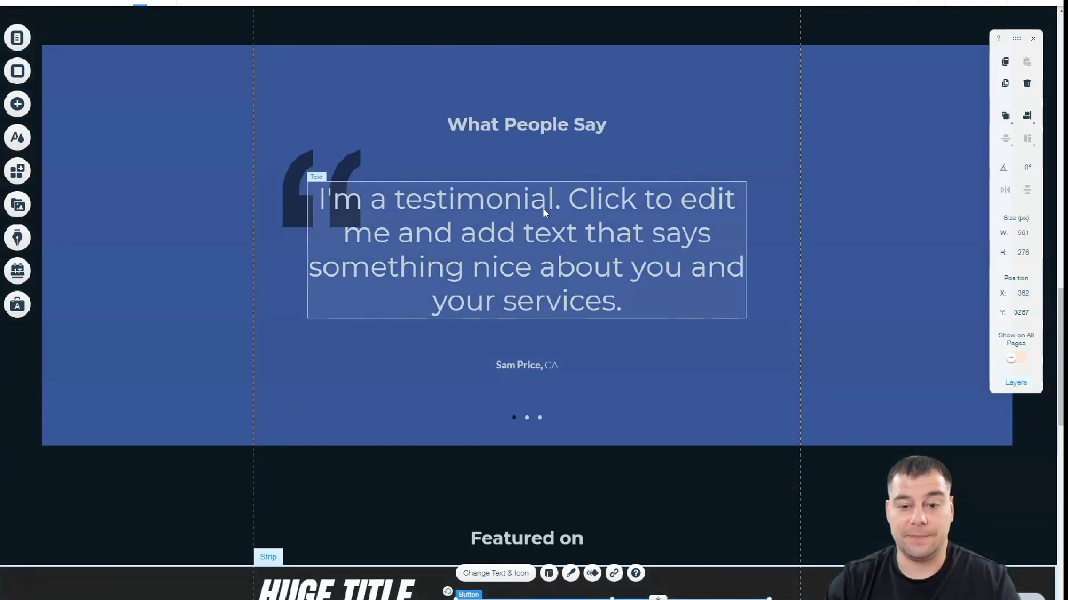
left_click(538, 130)
scroll(550, 82, "up", 8)
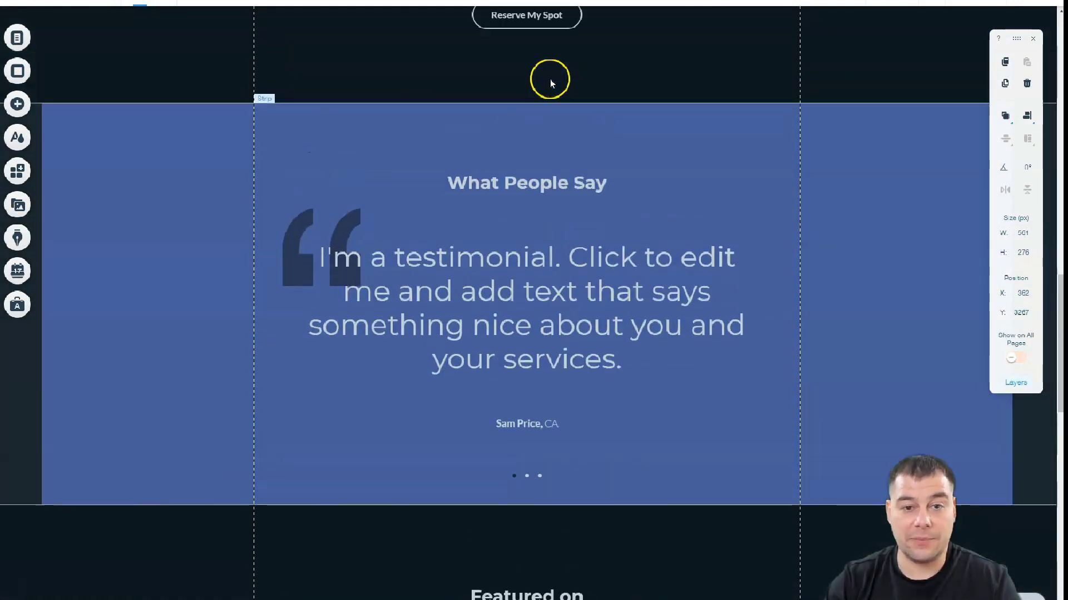
scroll(546, 120, "up", 2)
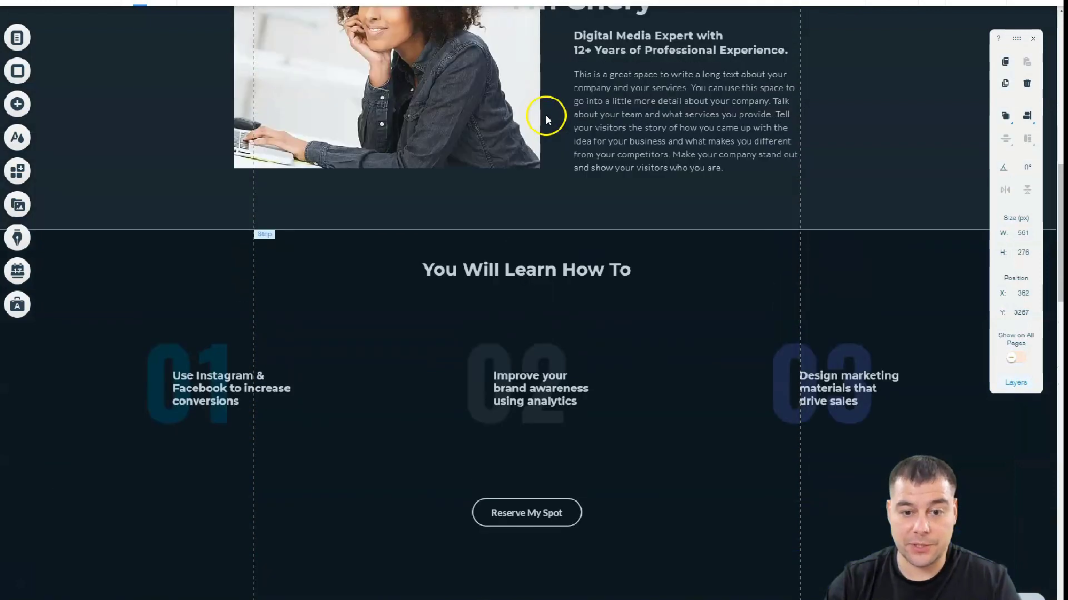
scroll(546, 122, "up", 6)
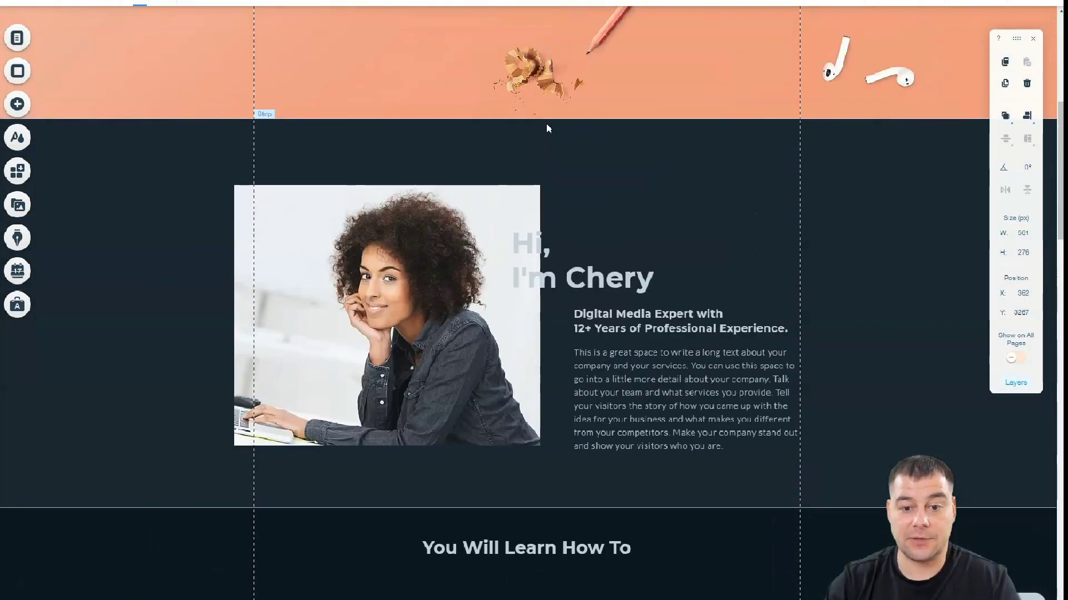
scroll(548, 128, "up", 7)
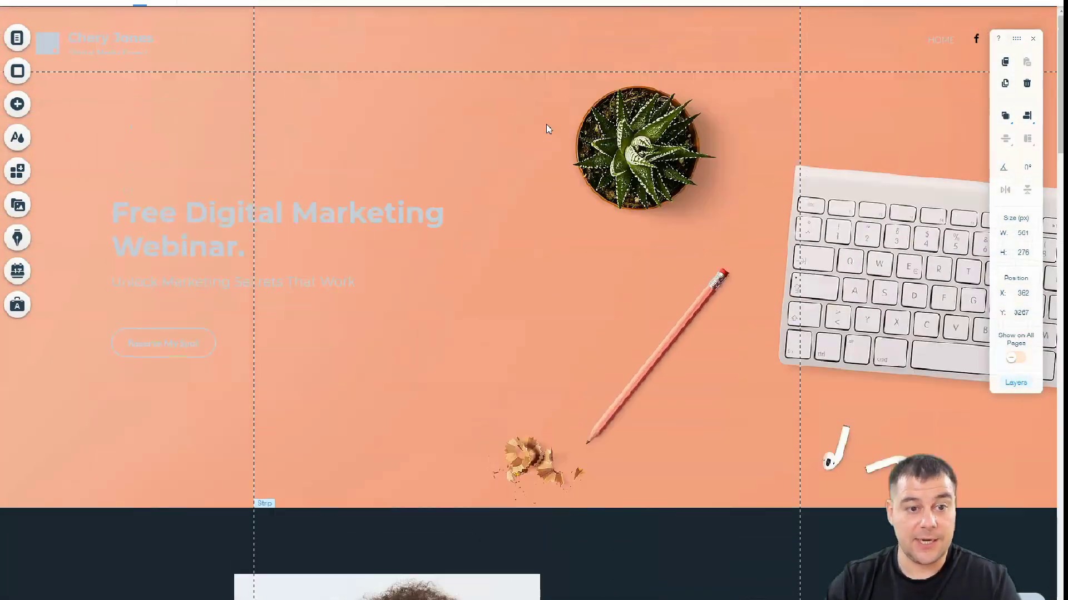
left_click(559, 131)
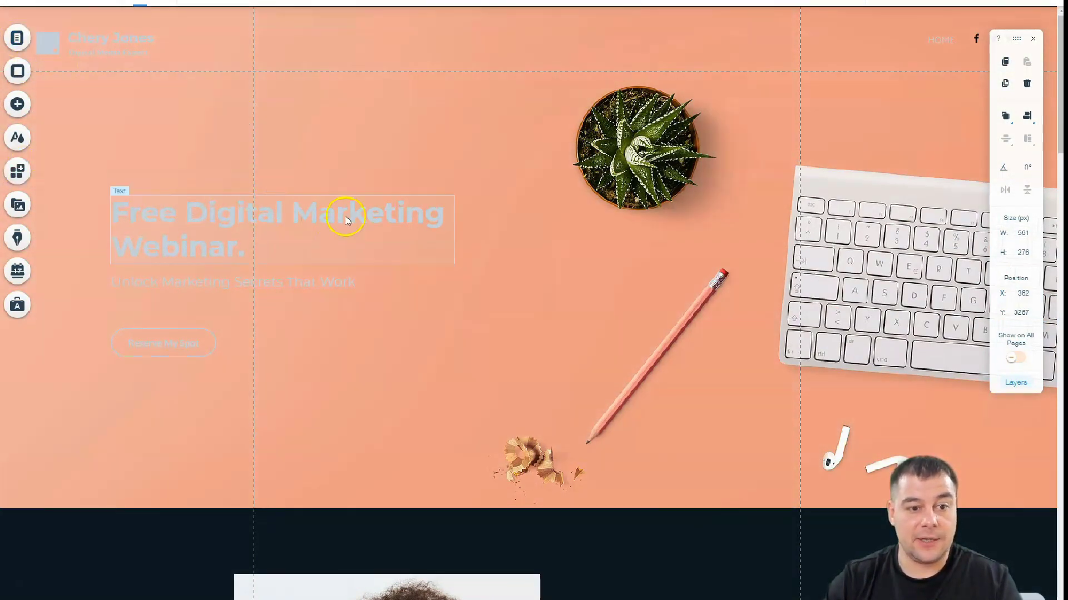
double_click(219, 211)
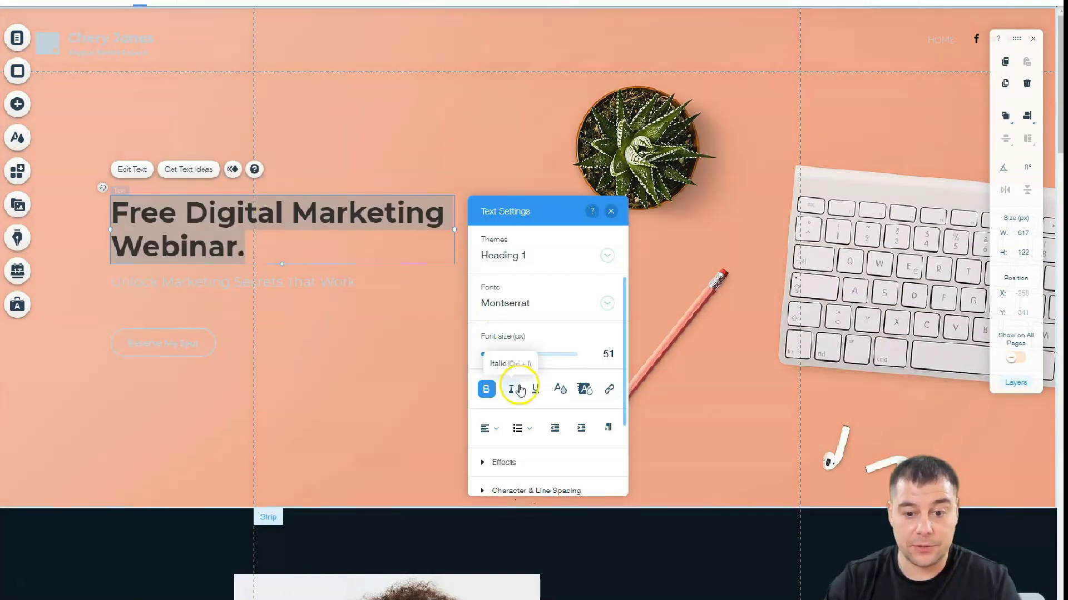
left_click(560, 389)
left_click(492, 399)
left_click(469, 119)
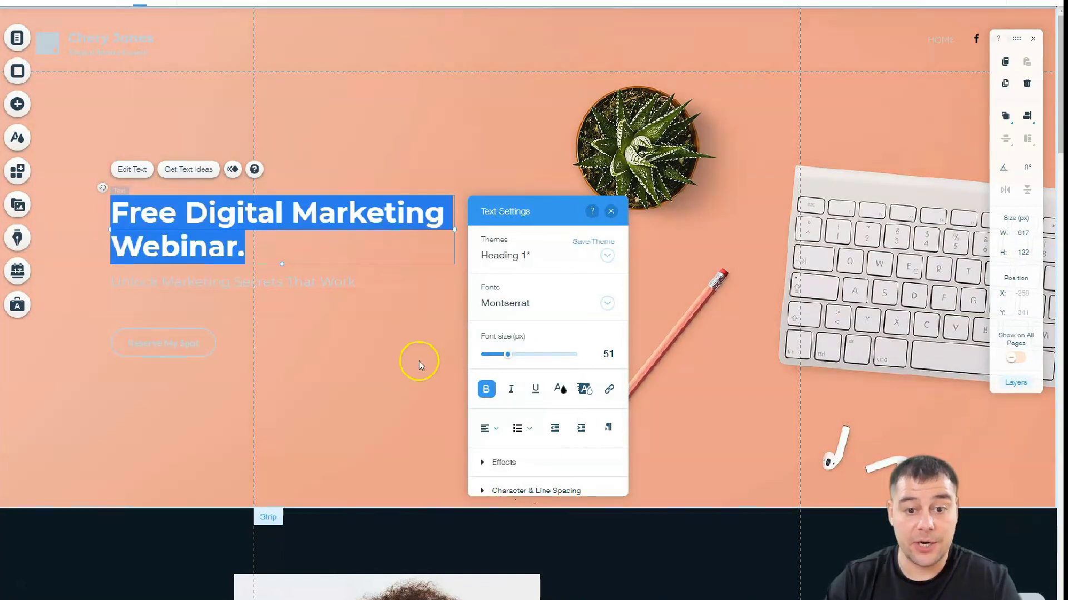
left_click(408, 373)
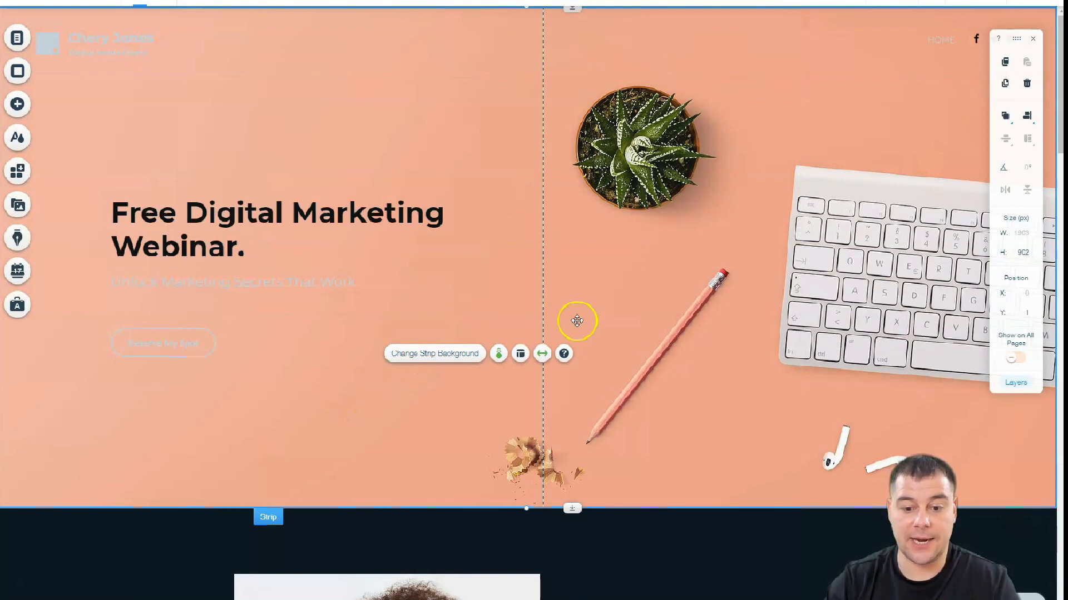
- Hide the floating editing toolbar and move the webinar heading up to just below the header, starting at the page's left gridline
left_click(392, 118)
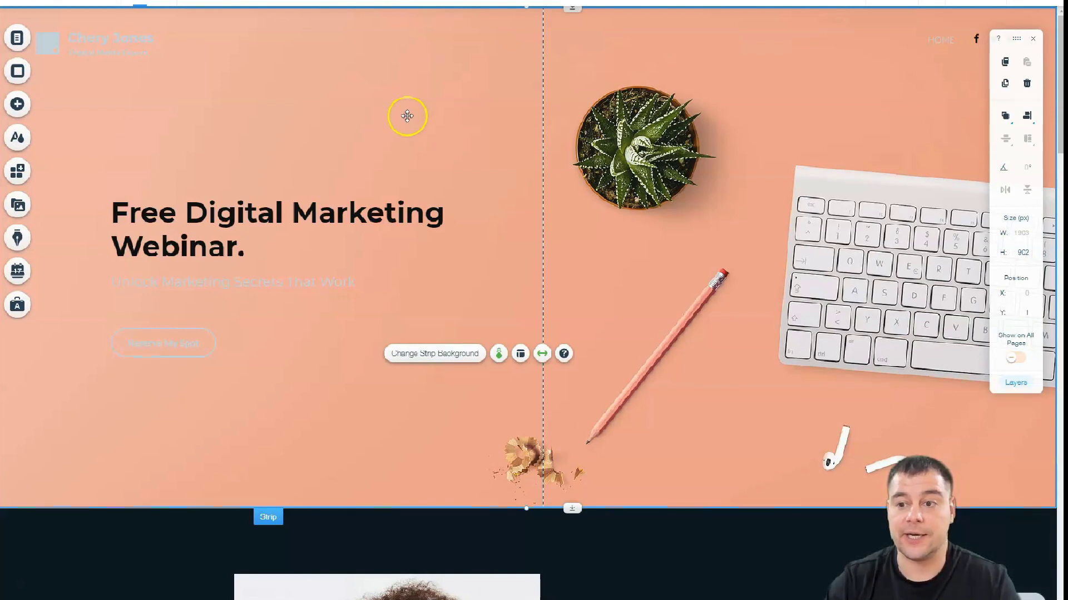
left_click(1032, 38)
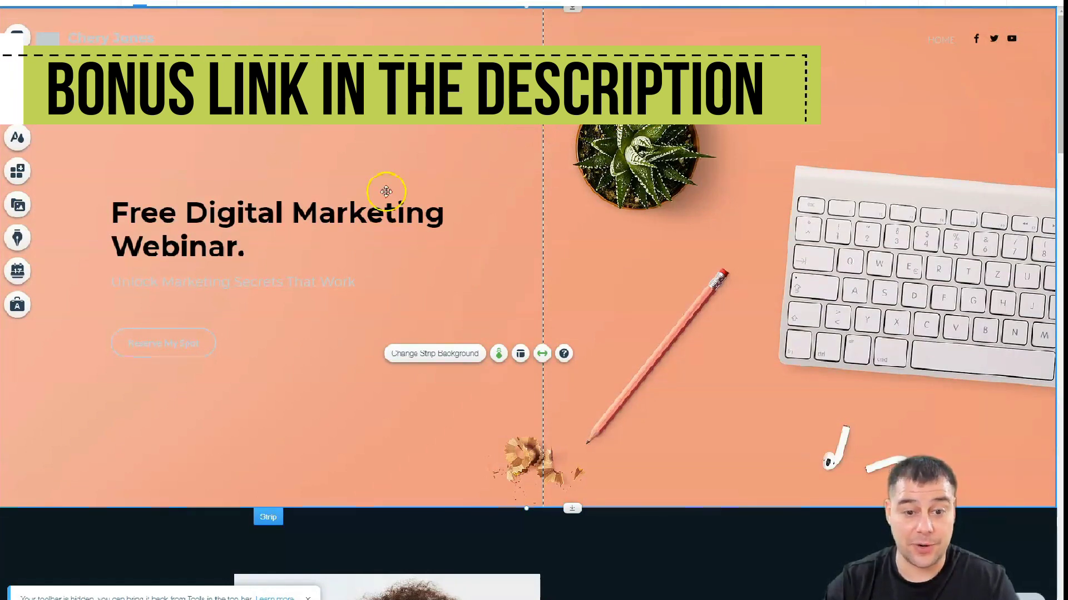
mouse_move(351, 210)
left_mouse_down()
mouse_move(472, 147)
mouse_move(489, 129)
mouse_move(492, 89)
left_mouse_up()
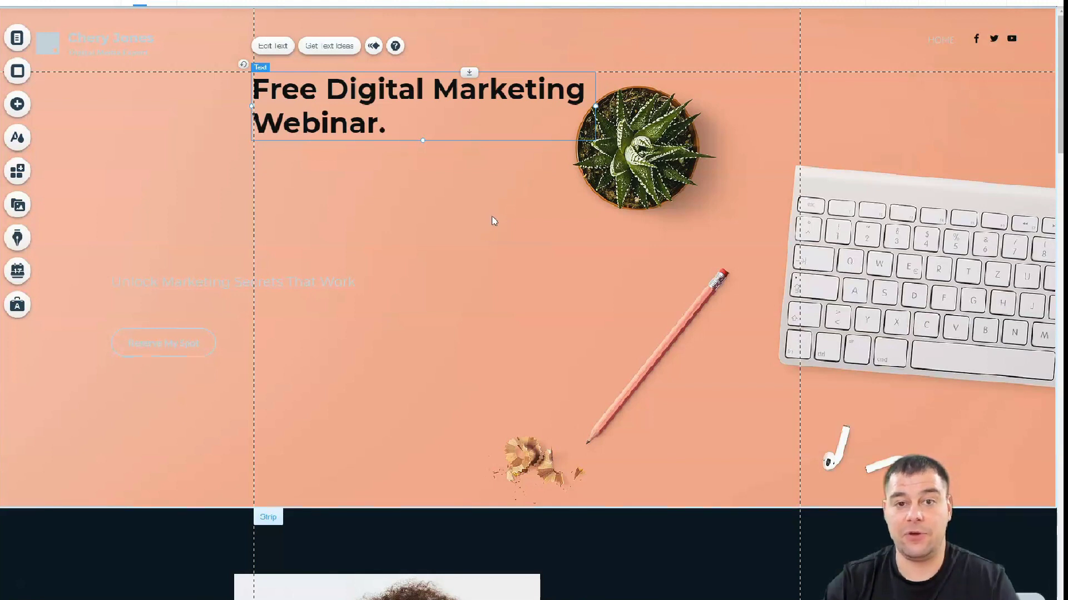
left_click(483, 235)
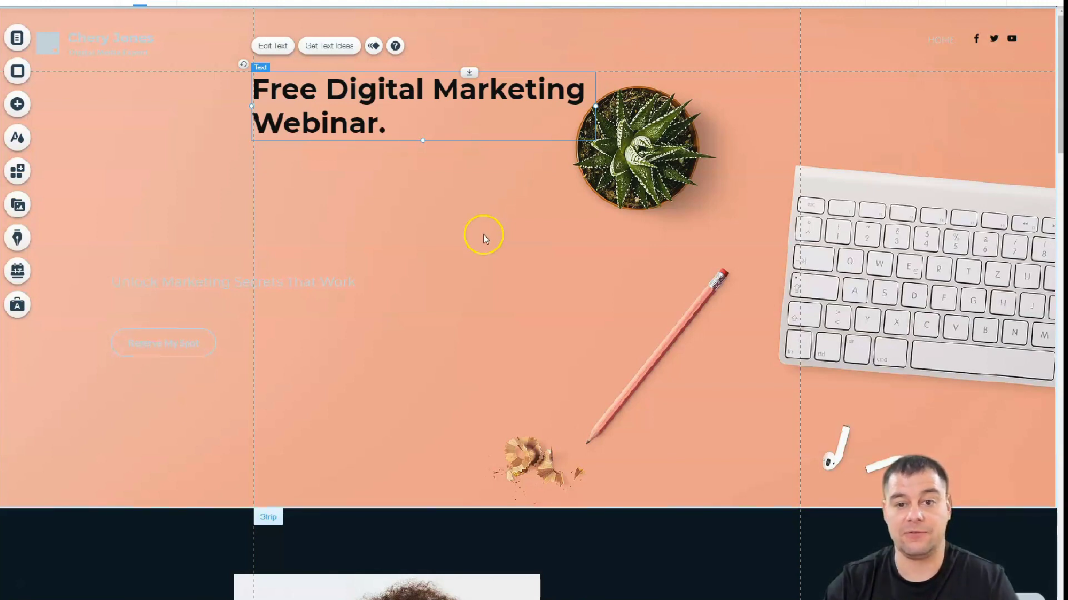